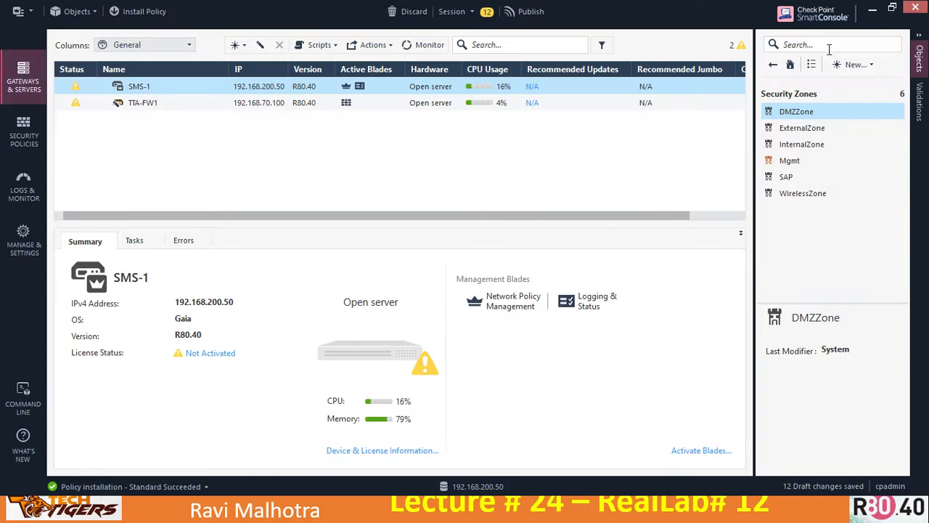
Open the TTA-FW1 gateway object and show its Network Management interface list
click(919, 35)
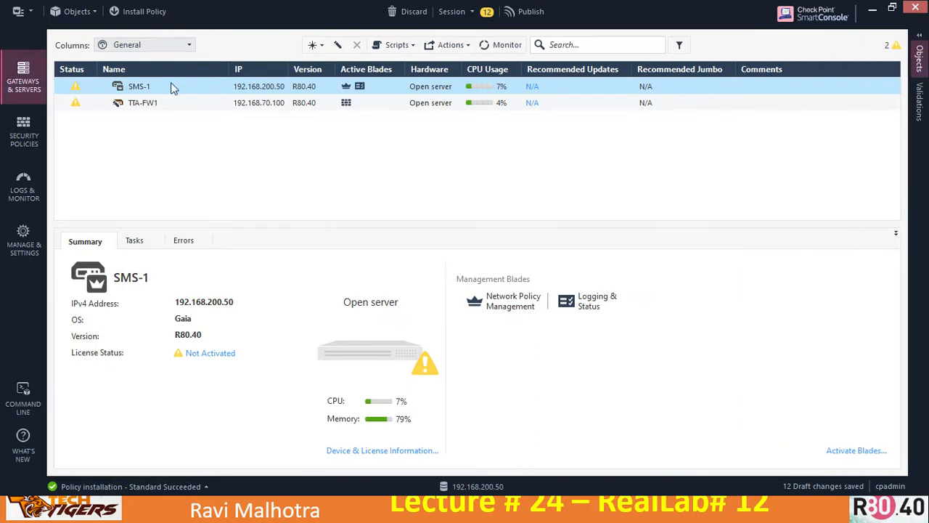
click(138, 108)
double_click(137, 107)
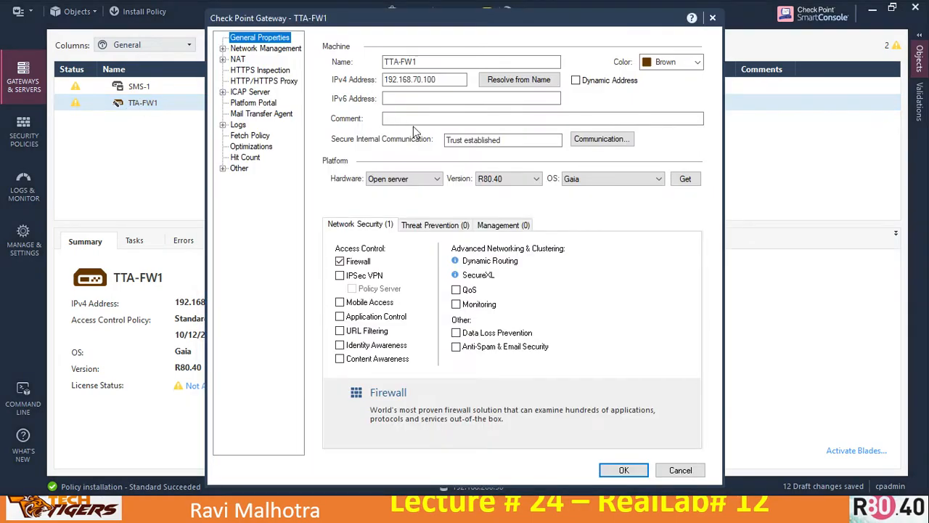
click(272, 49)
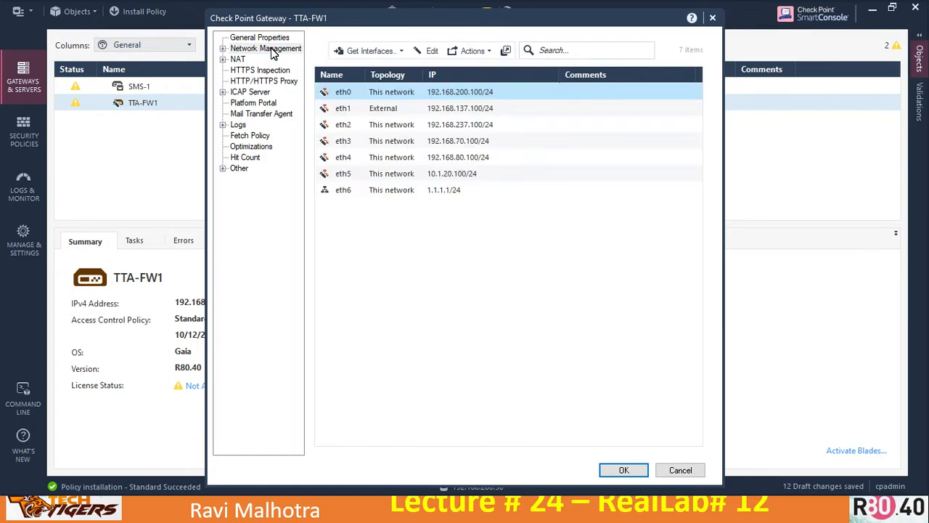
Open the topology settings of interface eth0 and enable specifying a user-defined security zone
click(341, 91)
double_click(482, 92)
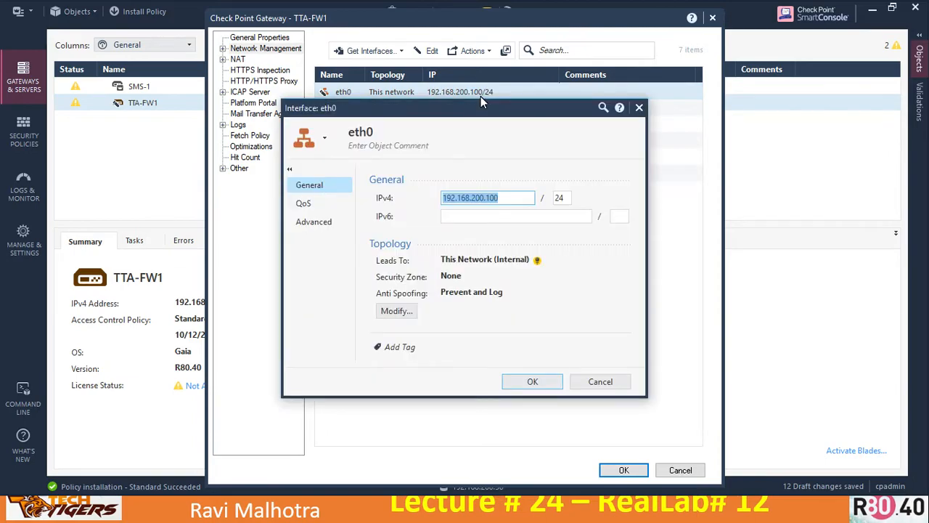
click(391, 312)
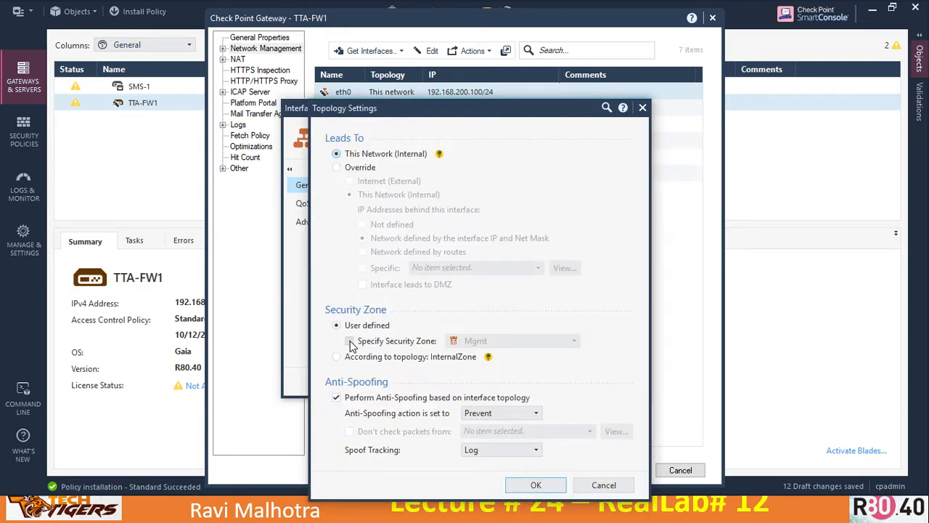
click(350, 342)
key(alt+Tab)
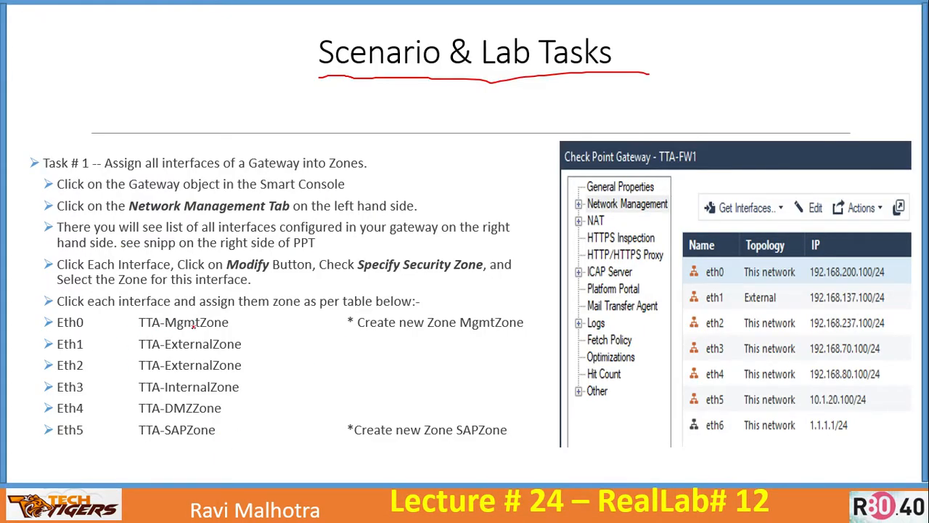
key(alt+Tab)
key(alt+Tab)
key(alt+Tab)
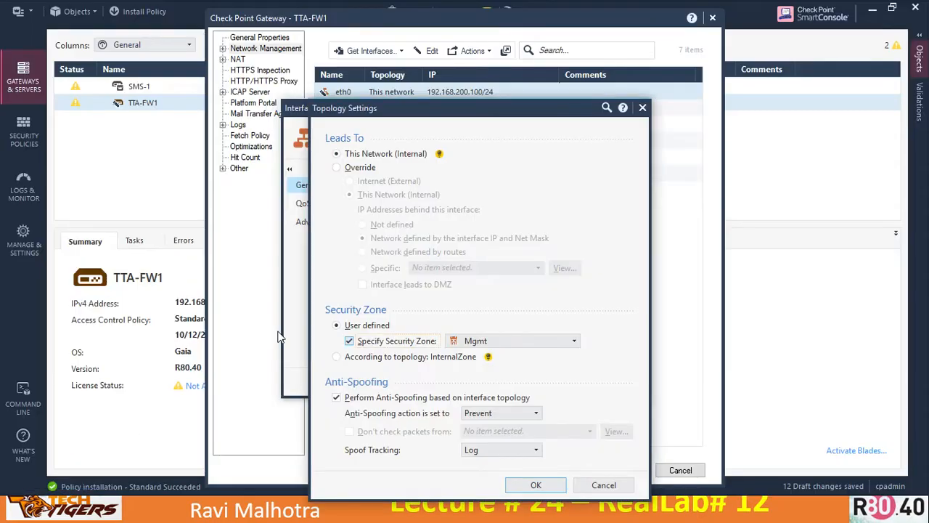
Create a brown security zone named TTA-MgmtZone, assign it to eth0 and save the interface
click(487, 345)
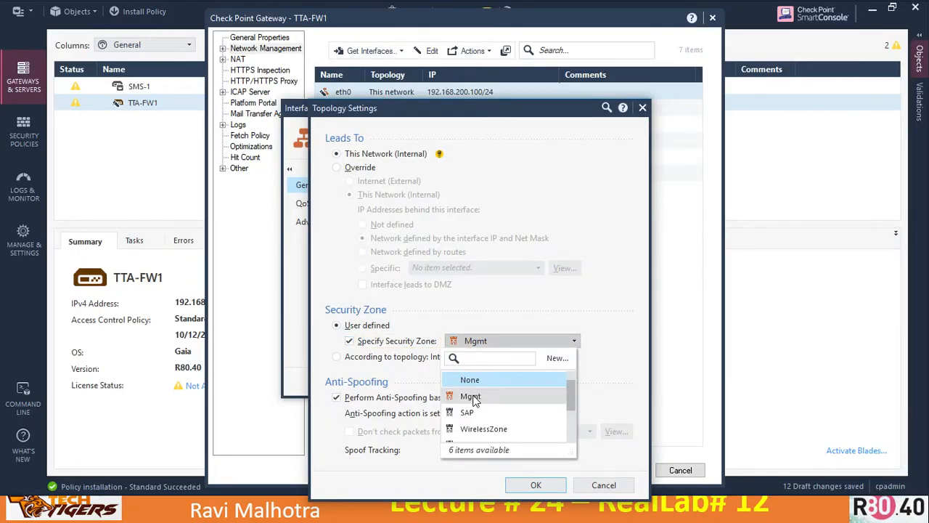
click(555, 359)
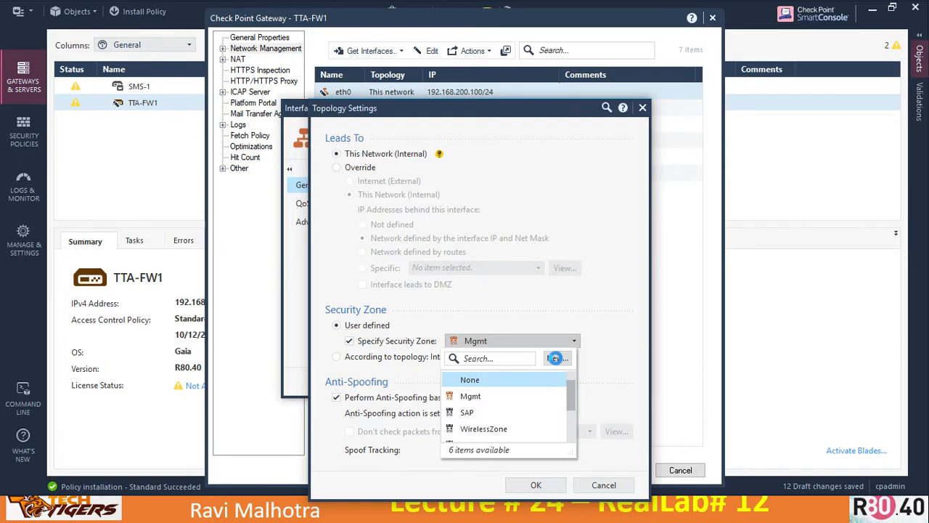
click(556, 359)
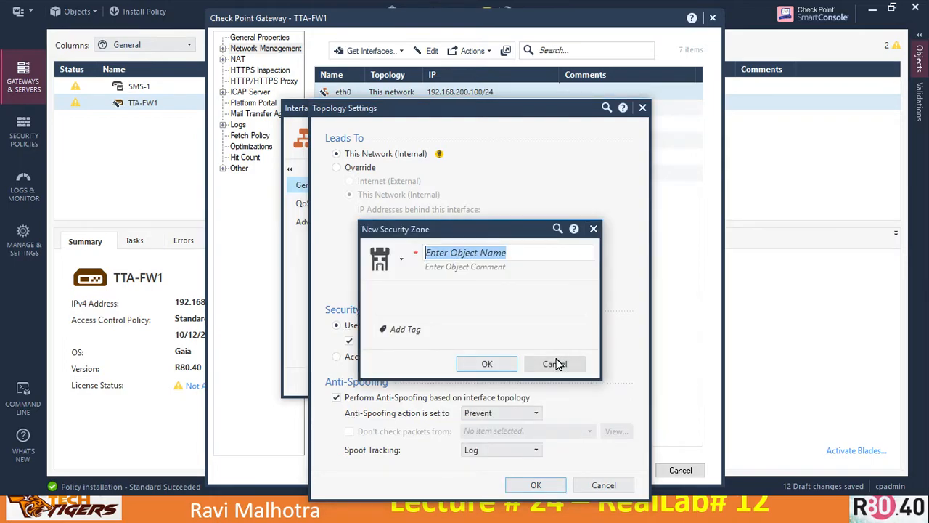
text(TTA-MgmtZone)
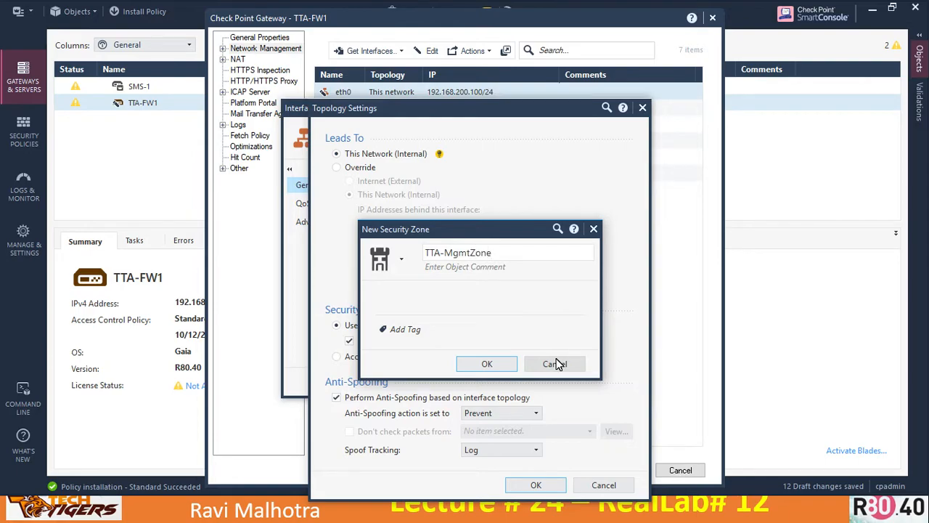
click(399, 259)
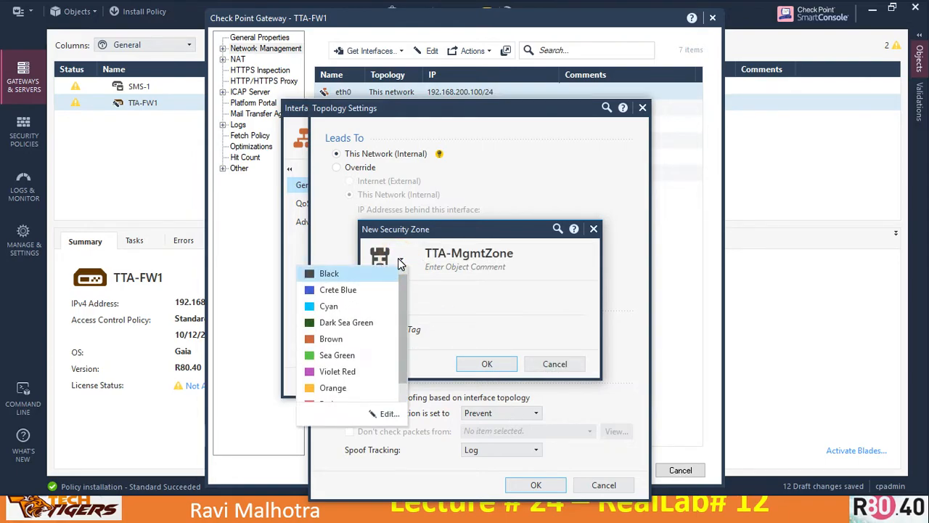
click(331, 339)
click(495, 363)
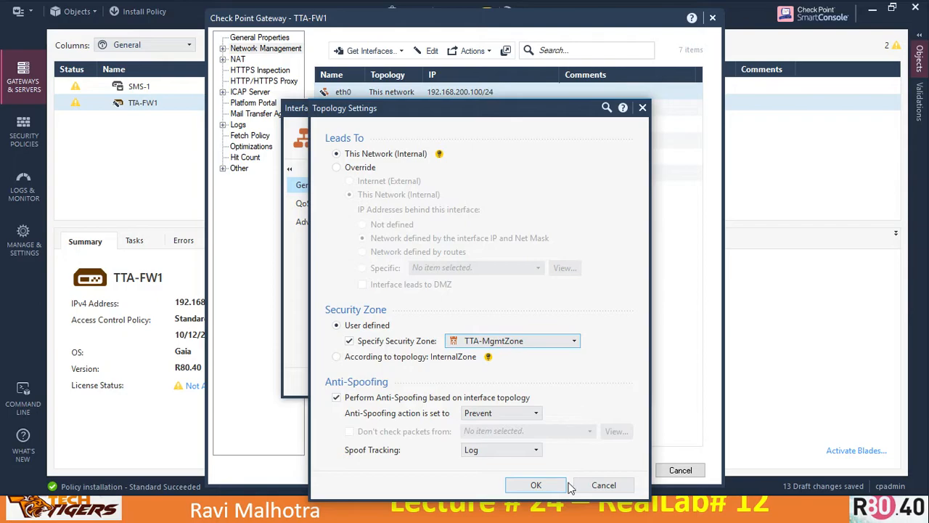
click(538, 485)
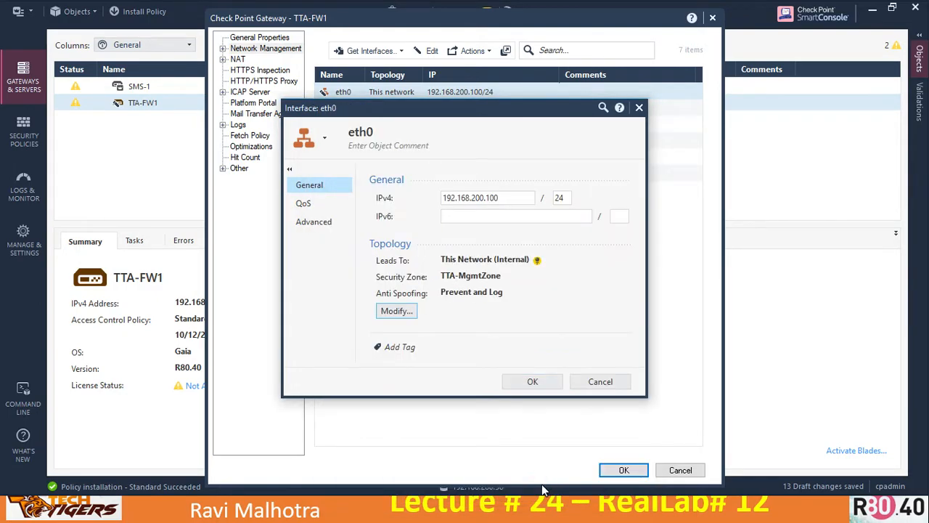
click(528, 385)
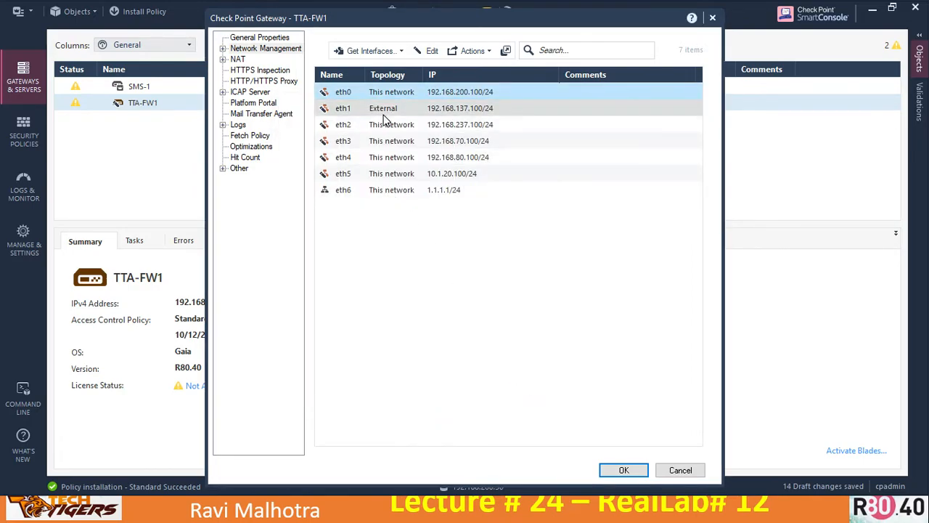
Open the topology settings of interface eth1 and enable specifying its security zone
click(384, 116)
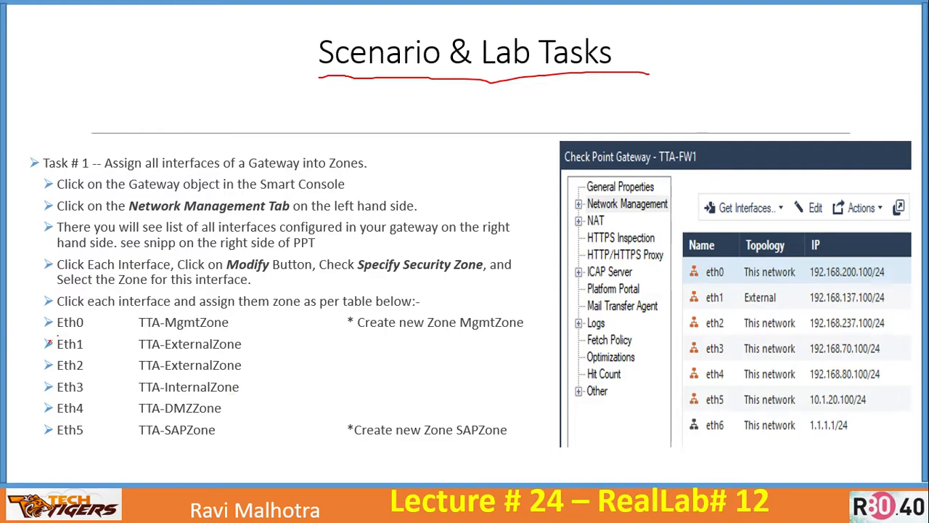
drag(53, 338, 59, 379)
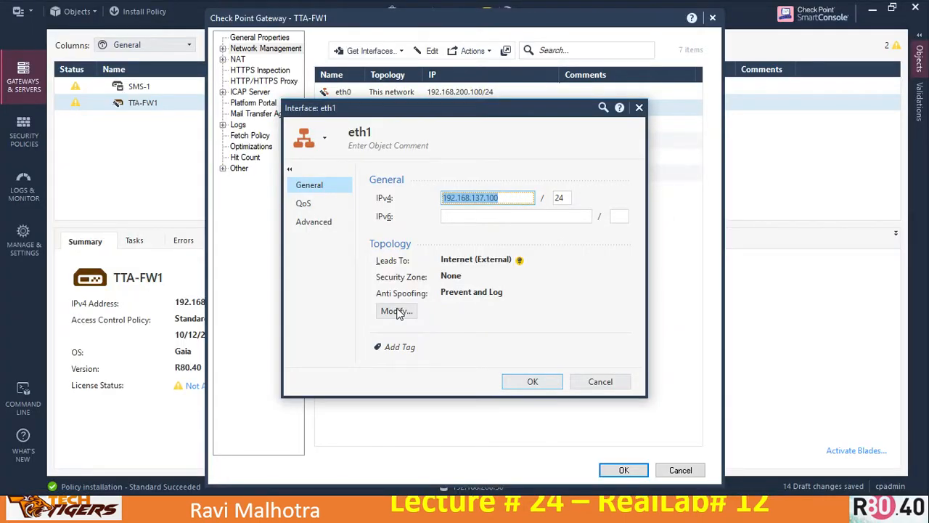
click(398, 312)
click(396, 311)
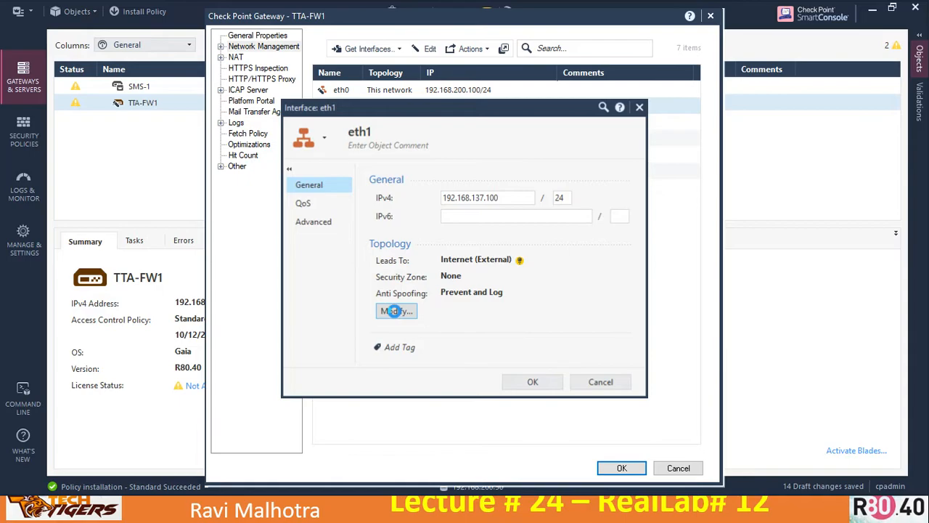
click(394, 311)
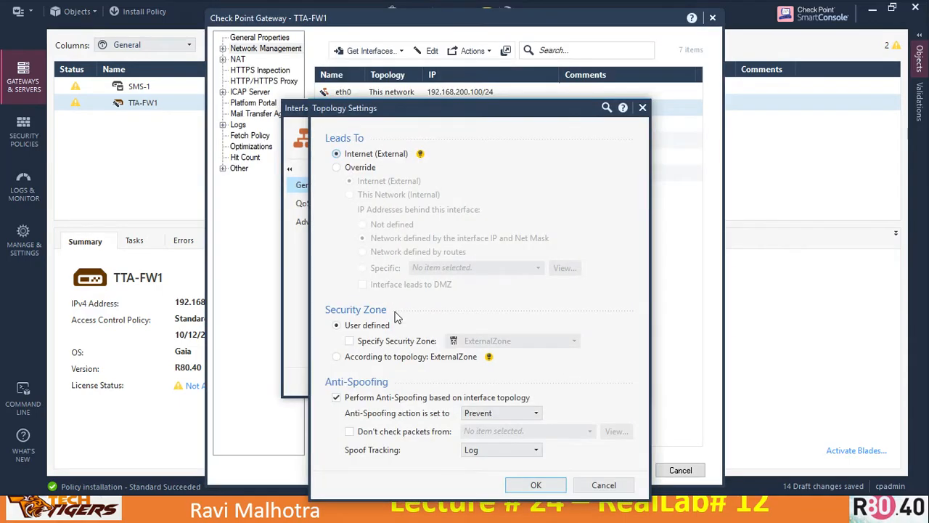
click(349, 341)
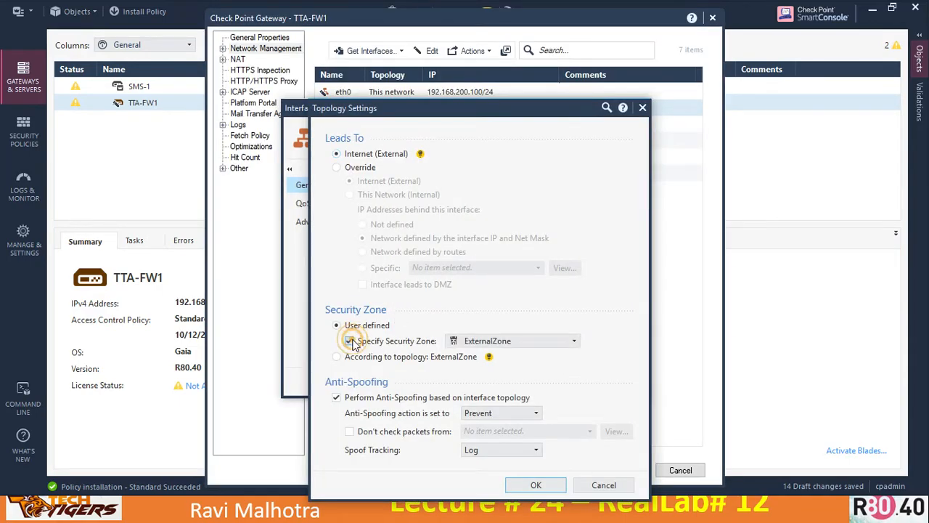
Create a brown security zone named TTA-ExternalZone, assign it to eth1 and save the interface
click(574, 342)
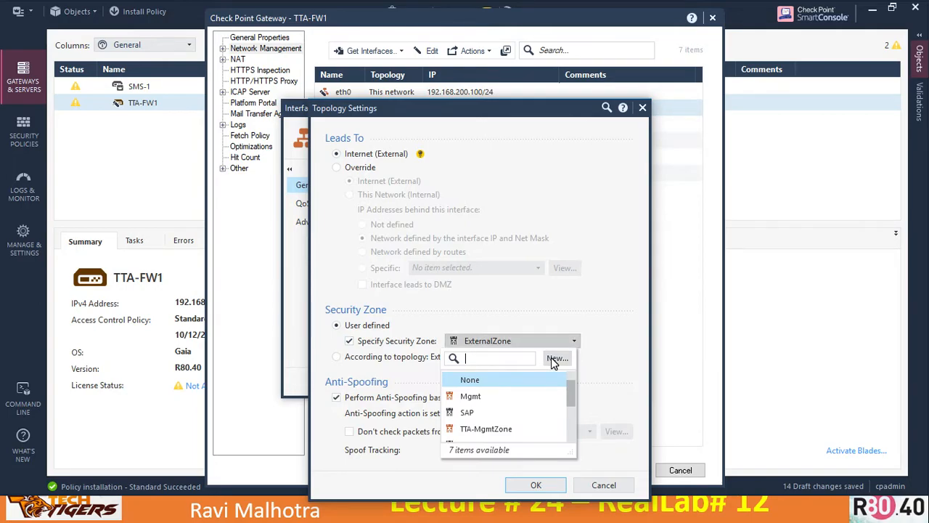
click(550, 357)
text(TT)
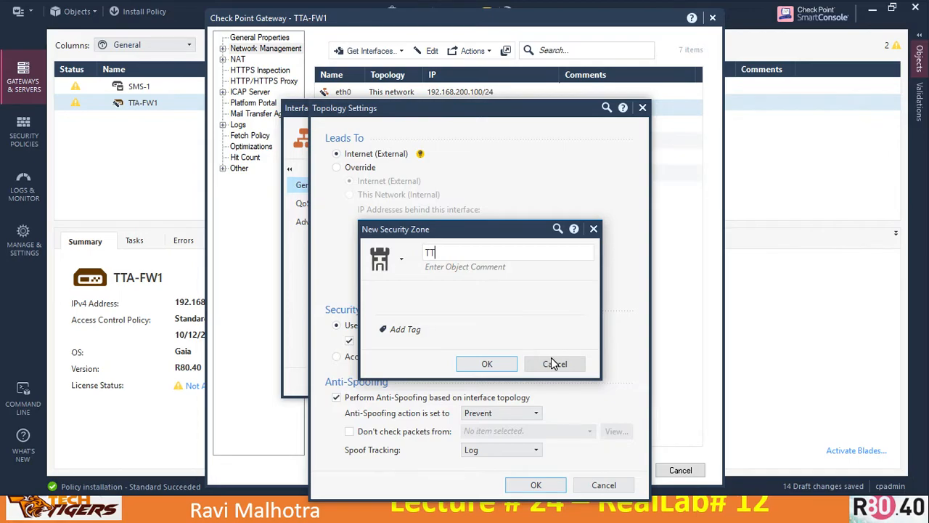
text(A-ExternalZone)
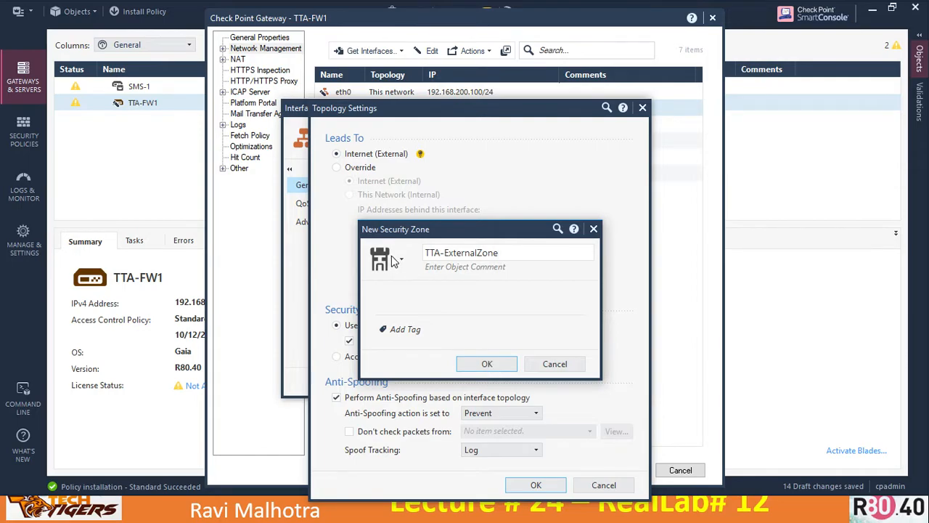
click(392, 258)
click(344, 347)
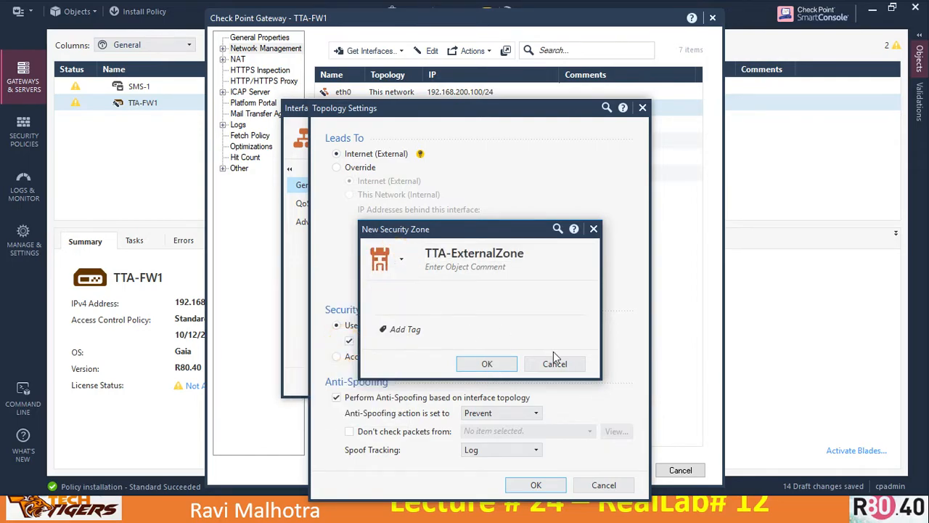
click(485, 363)
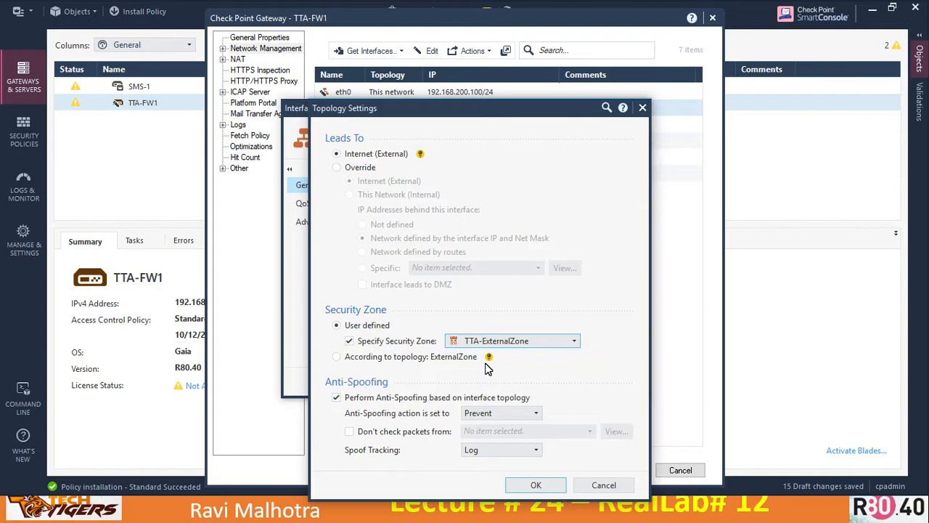
click(537, 486)
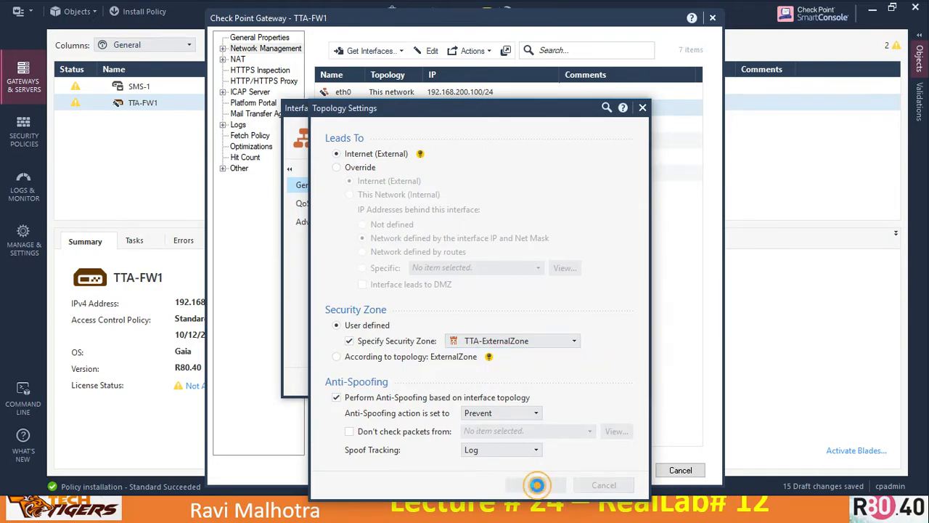
click(530, 381)
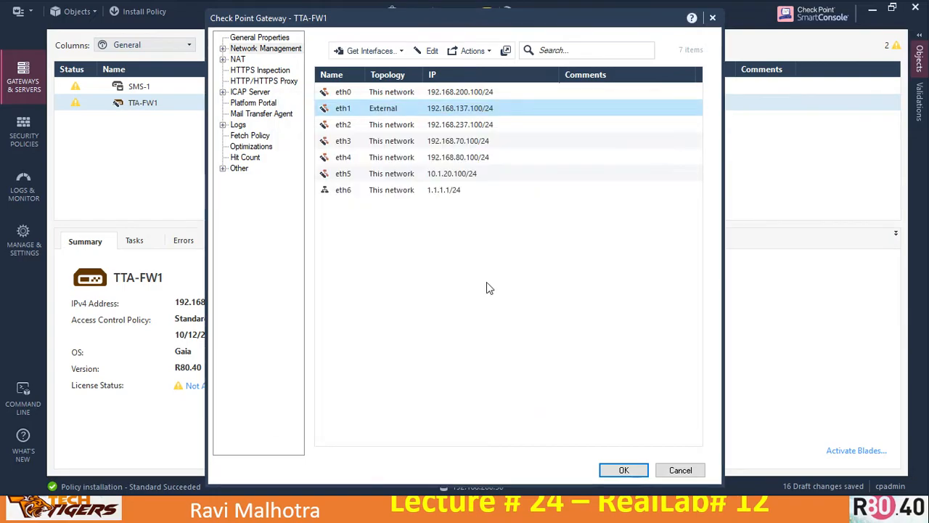
Specify the existing TTA-ExternalZone as the security zone of interface eth2 and save the interface
double_click(382, 134)
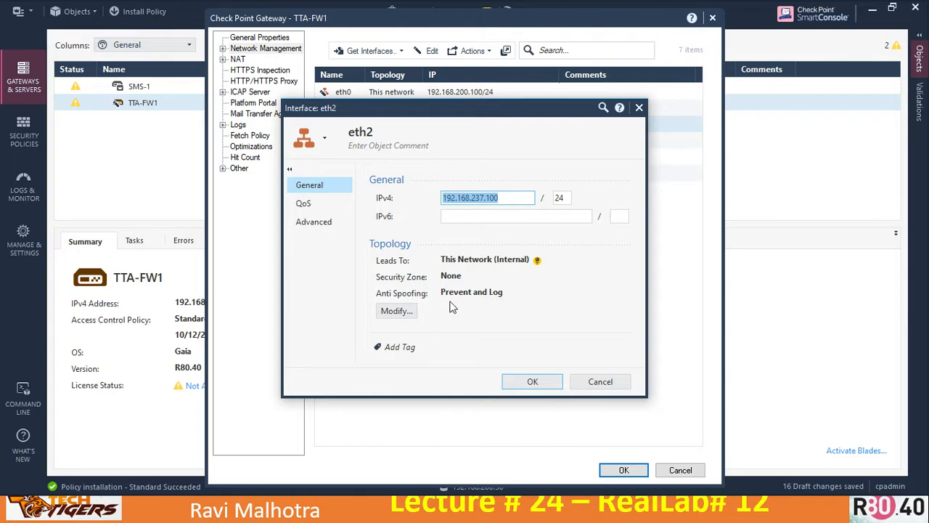
click(398, 311)
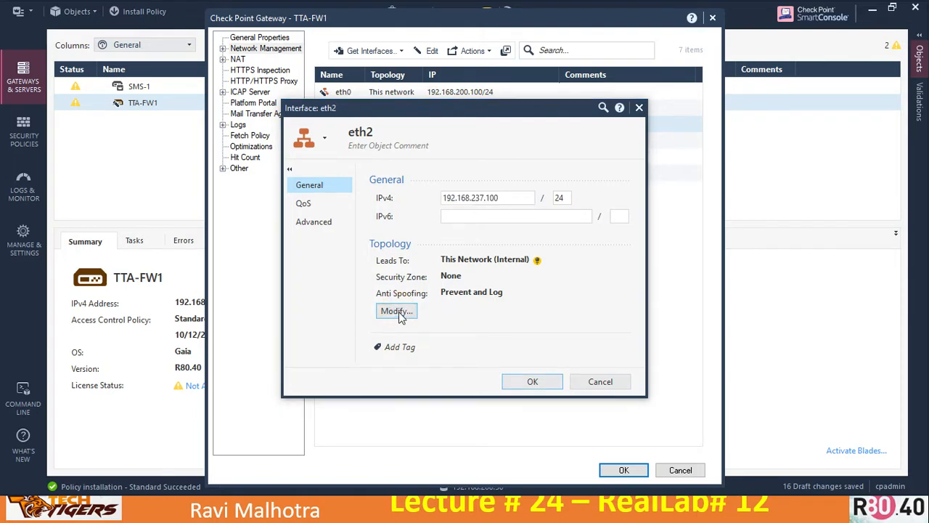
click(349, 341)
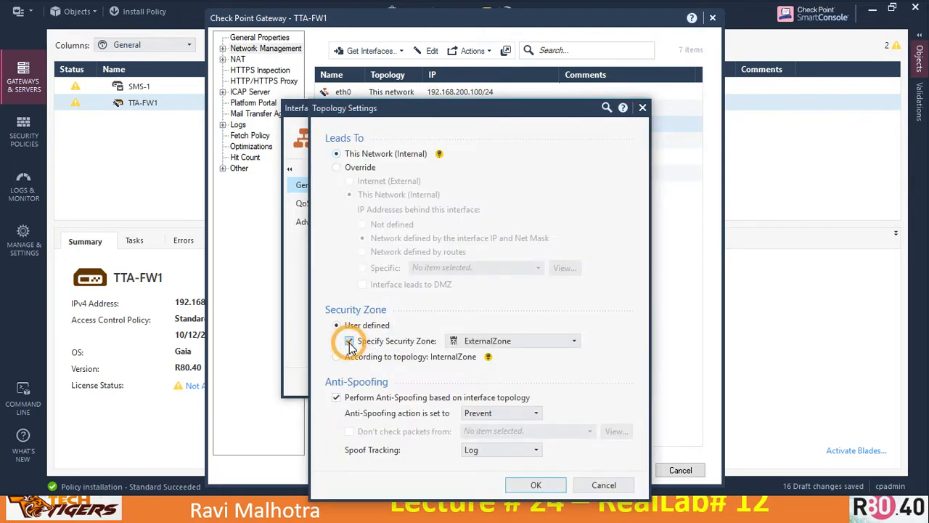
click(515, 343)
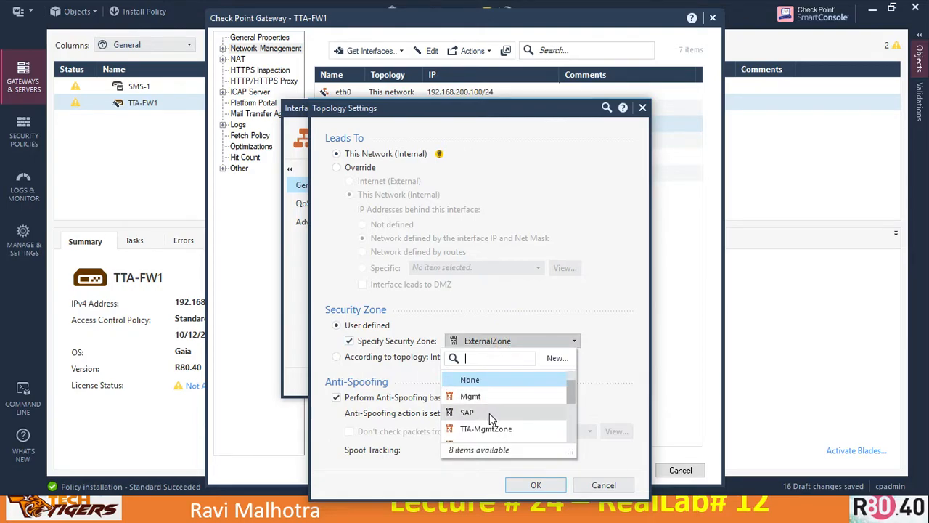
drag(573, 400, 575, 410)
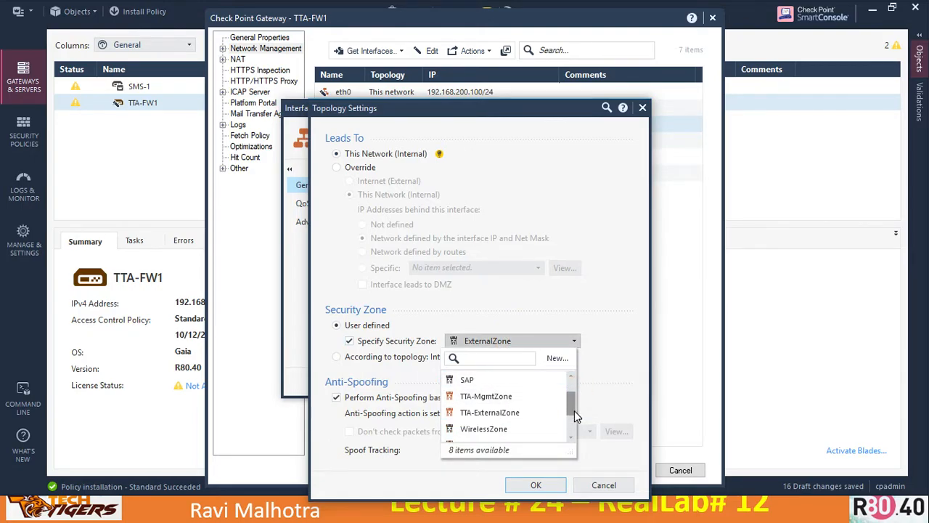
click(518, 415)
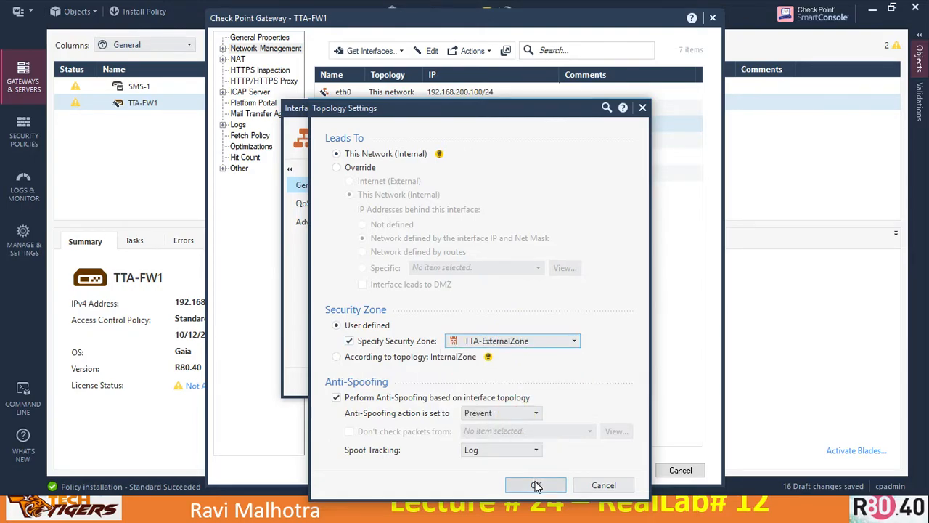
click(536, 484)
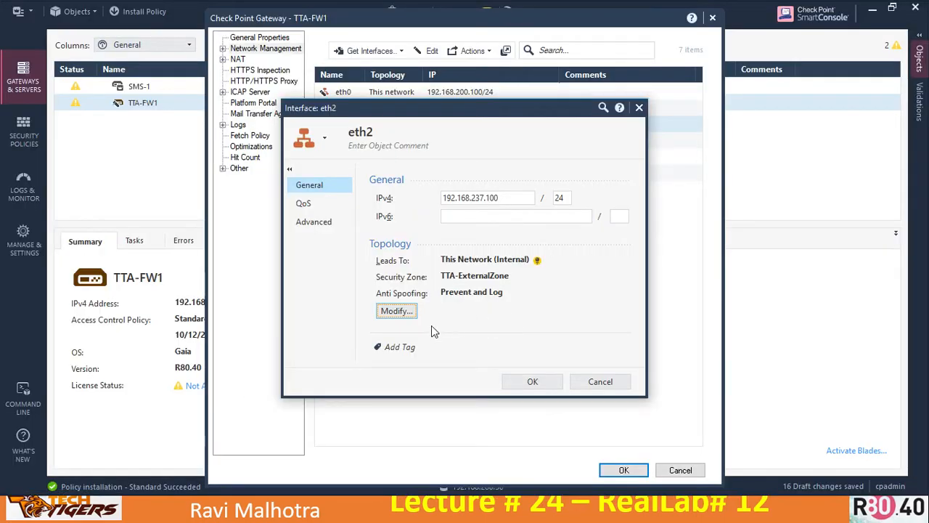
click(530, 383)
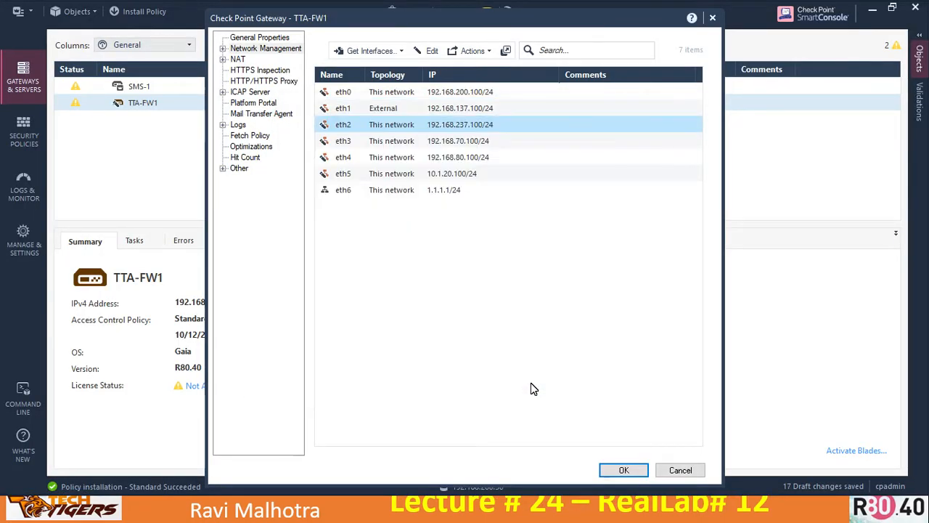
Open the topology settings of interface eth3 and enable specifying its security zone
click(387, 142)
double_click(387, 141)
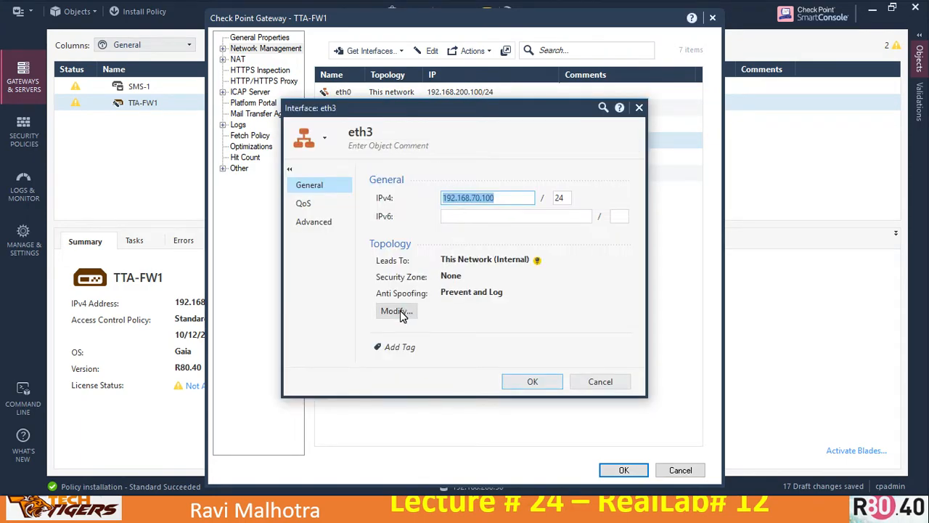
click(400, 312)
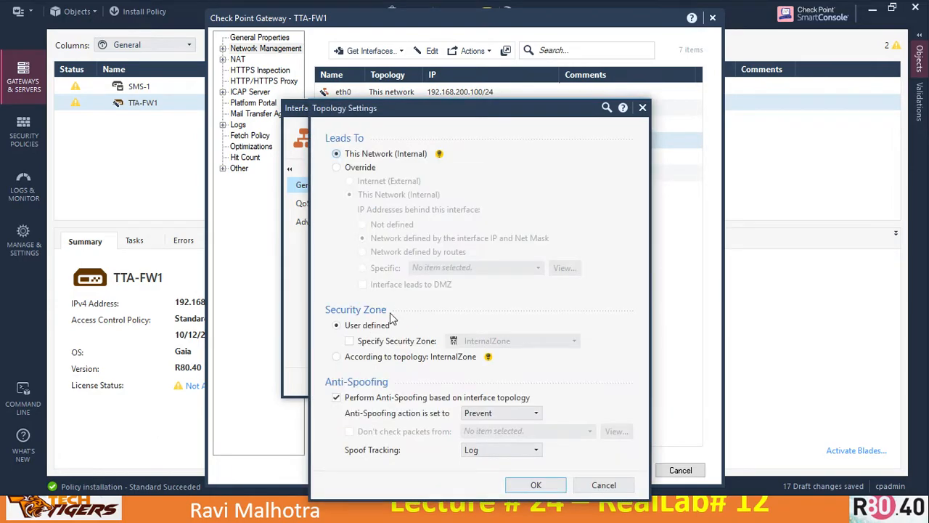
click(349, 341)
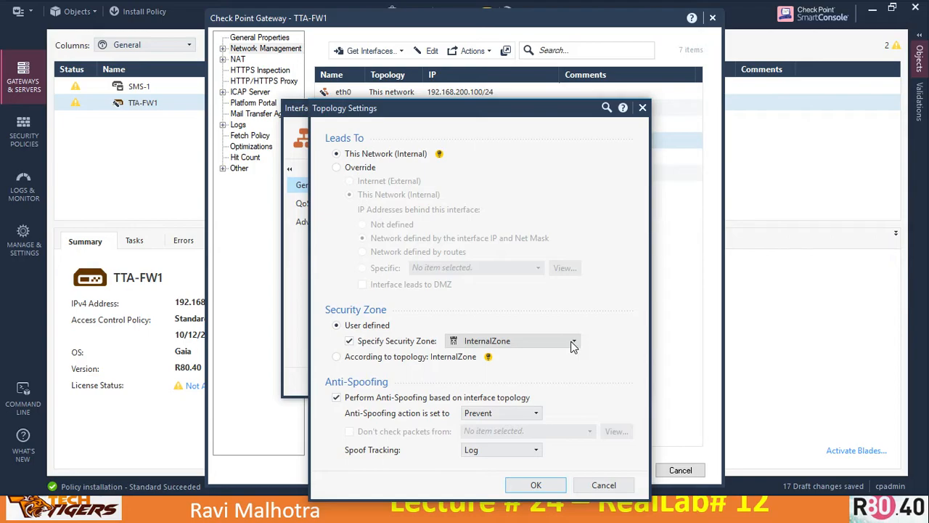
Create a security zone named TTA-InternalZone, assign it to eth3 and save the interface
click(468, 344)
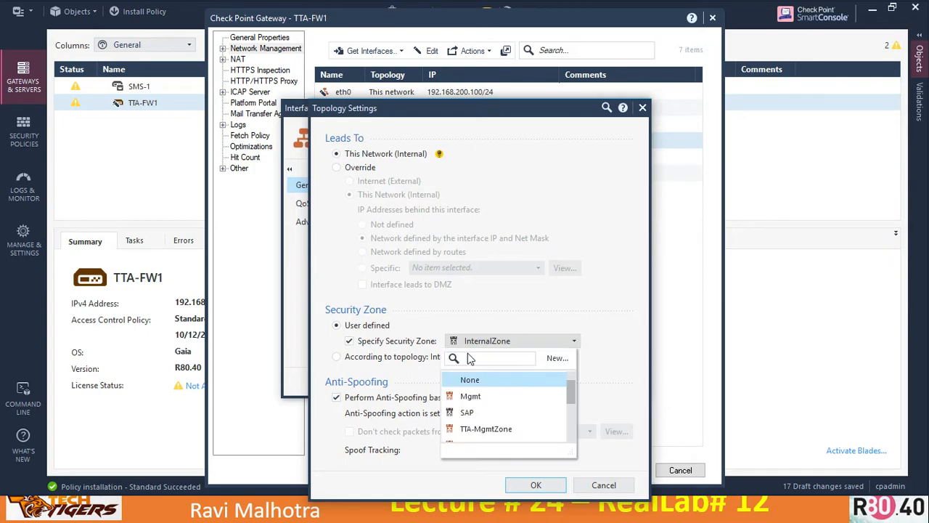
click(555, 358)
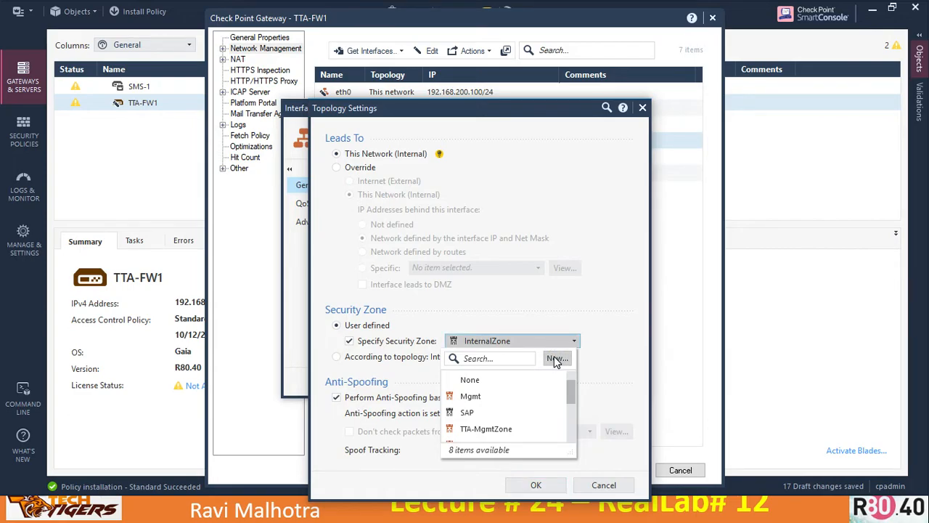
click(554, 358)
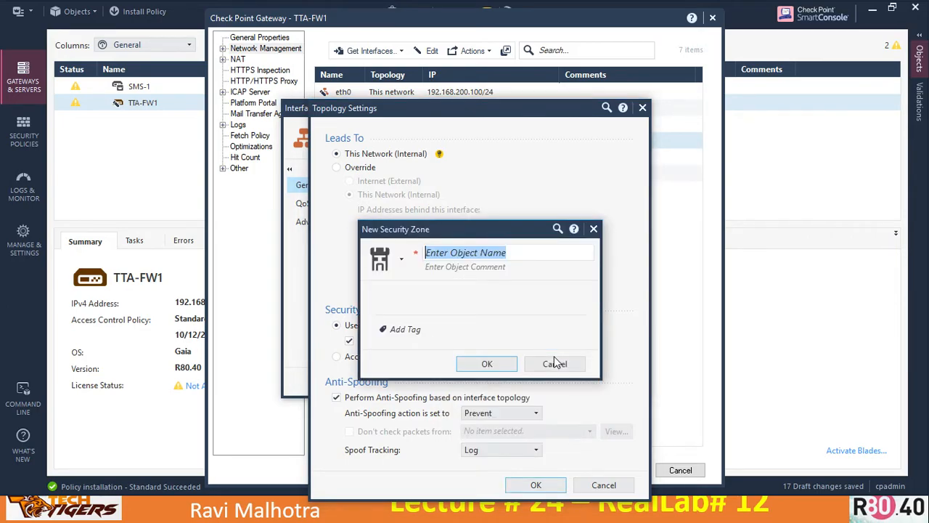
text(TTA-InternalZone)
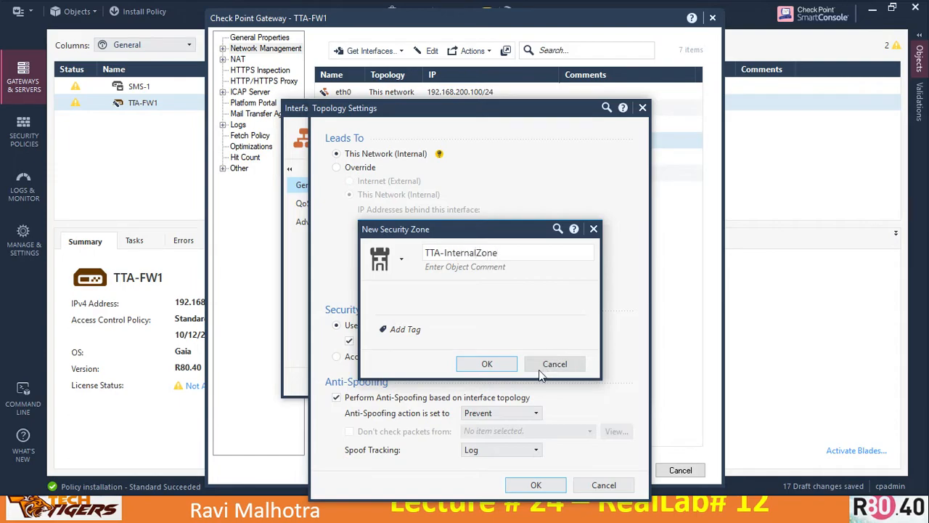
click(473, 366)
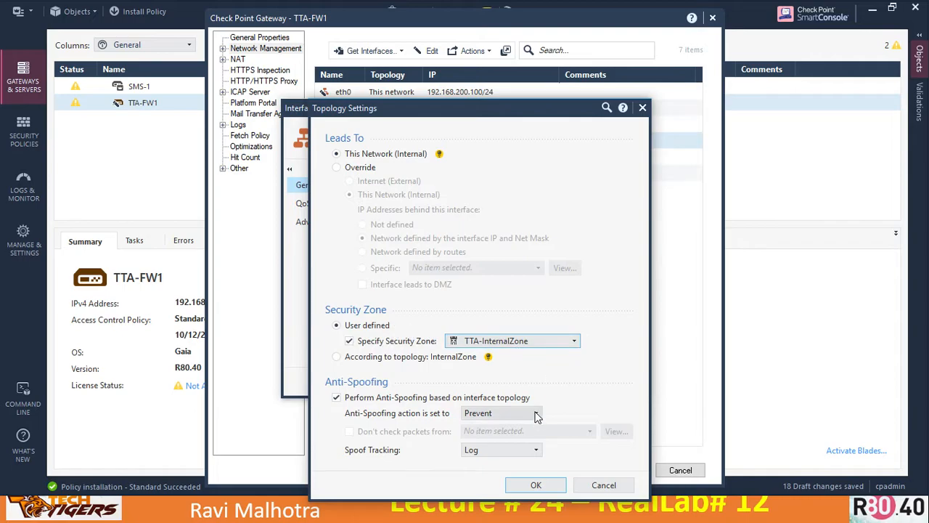
click(536, 486)
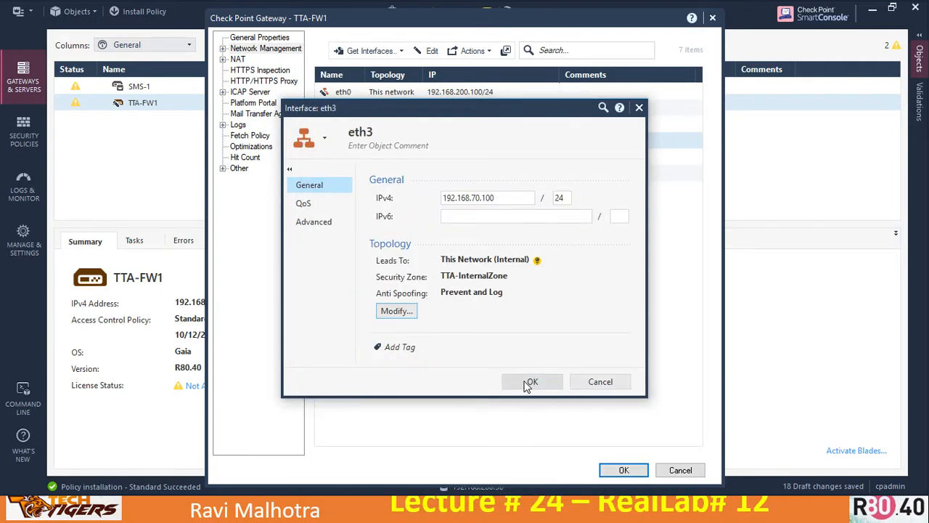
click(532, 382)
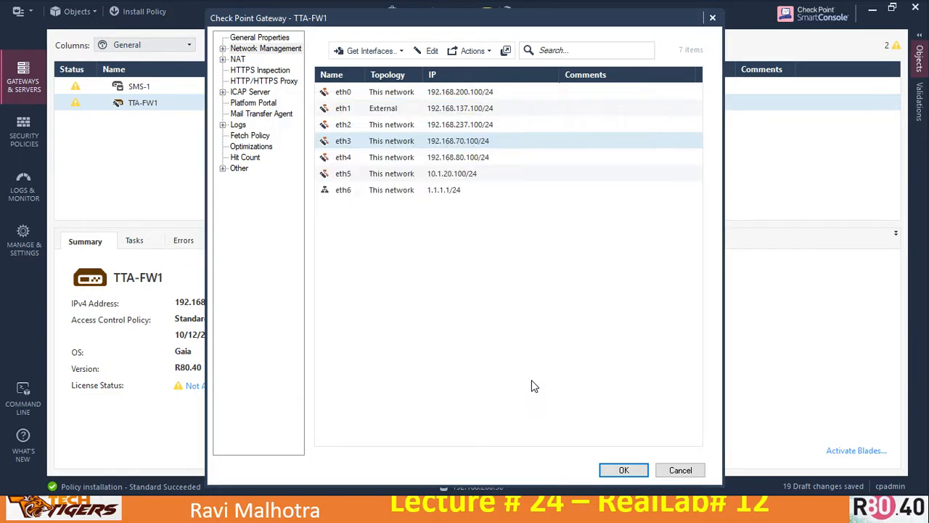
Open the topology settings of interface eth4 and enable specifying its security zone
double_click(403, 161)
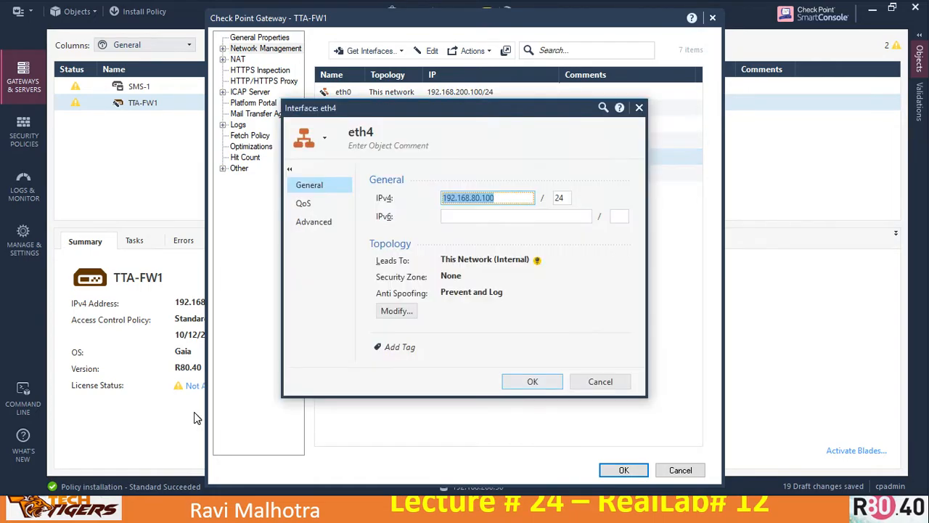
key(alt+Tab)
click(397, 312)
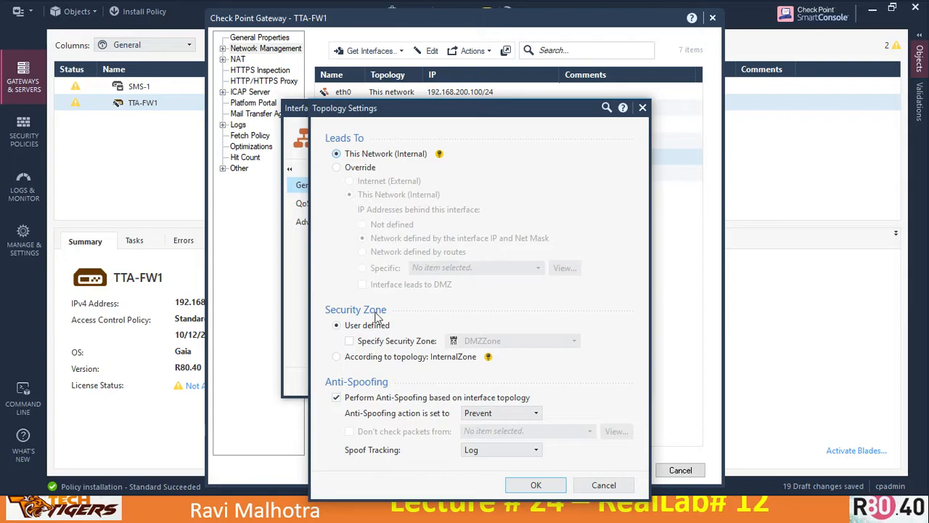
click(349, 341)
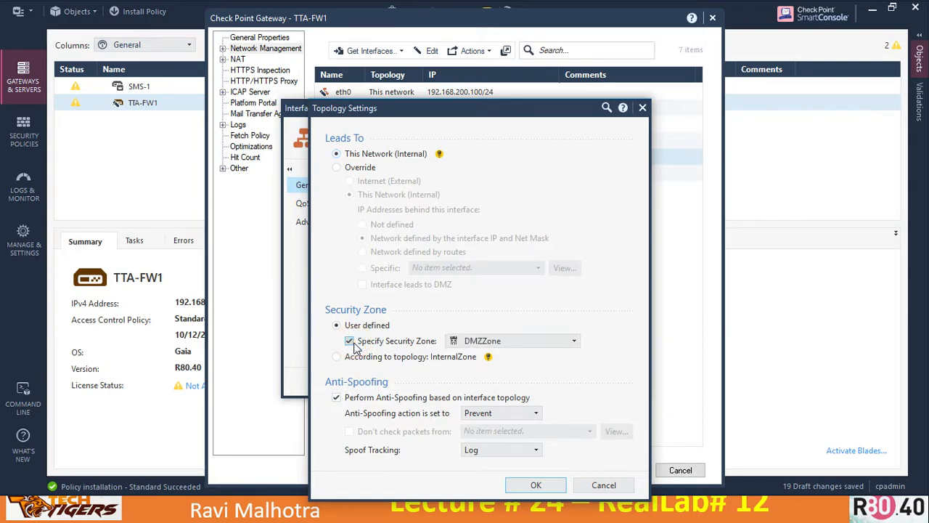
Create a brown security zone named TTA-DMZZone, assign it to eth4 and save the interface
click(548, 346)
click(555, 358)
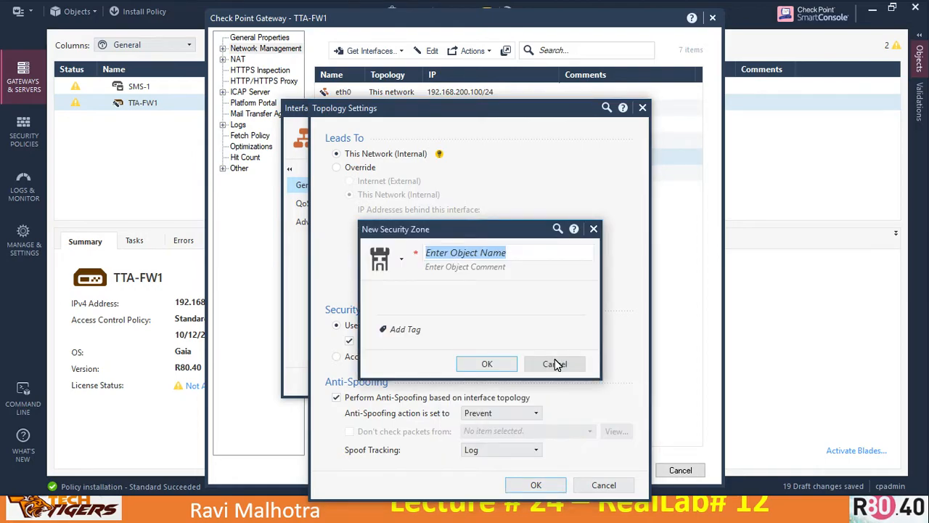
text(TTA-DM)
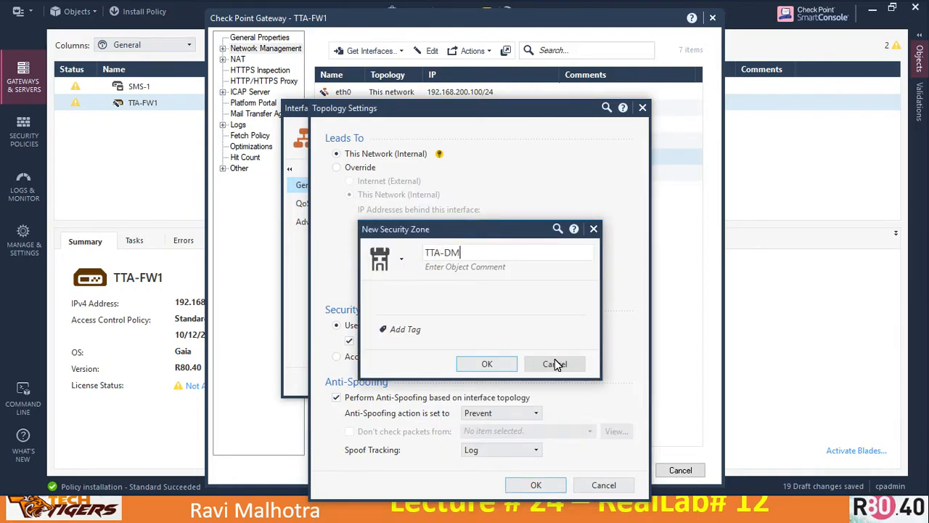
text(ZZone)
click(402, 261)
click(352, 341)
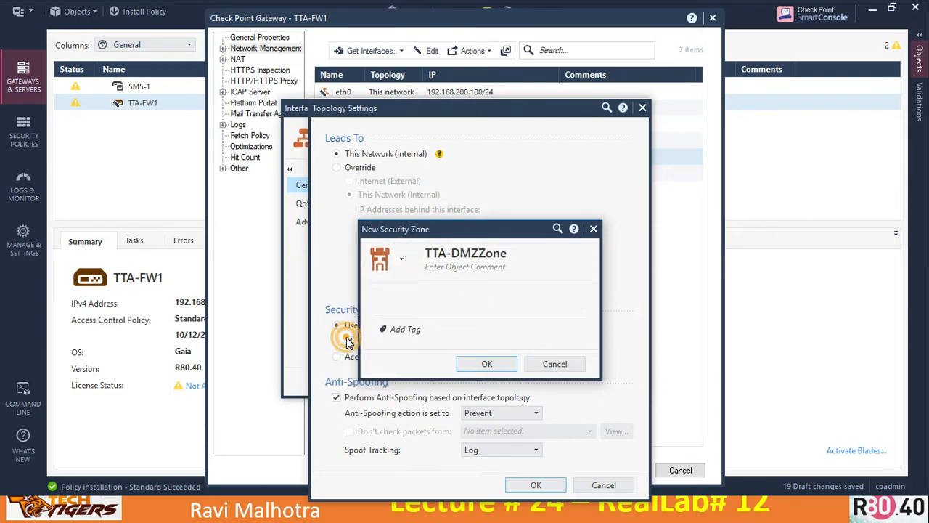
click(489, 364)
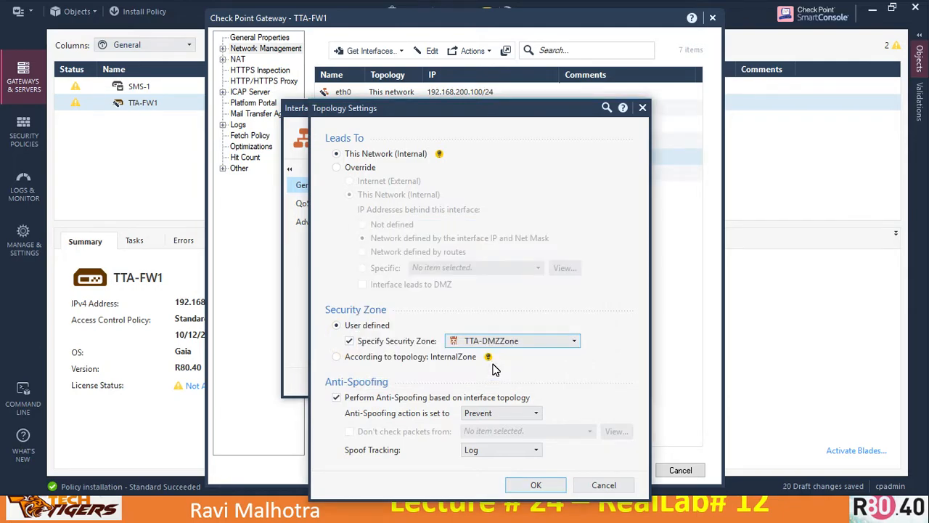
click(534, 486)
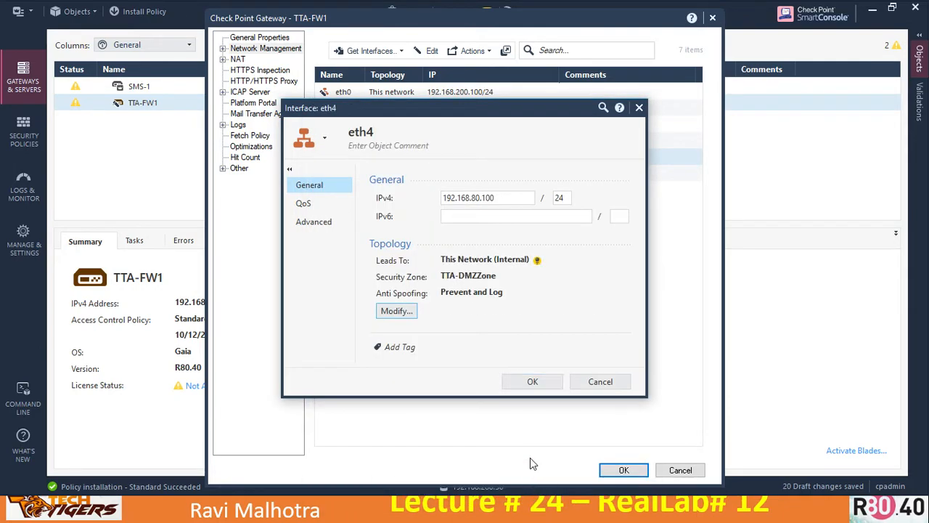
click(529, 383)
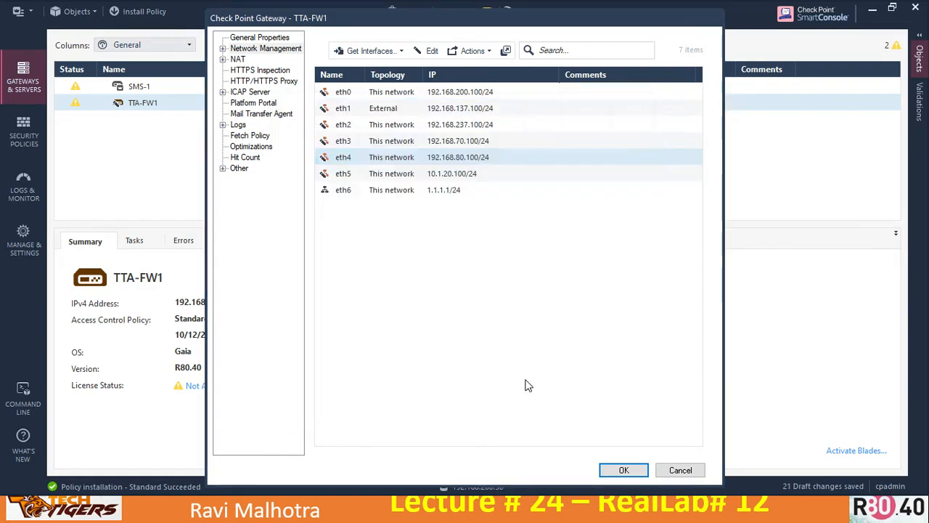
Specify a new security zone named TTA-SAPZone for interface eth5 and save the interface
click(385, 176)
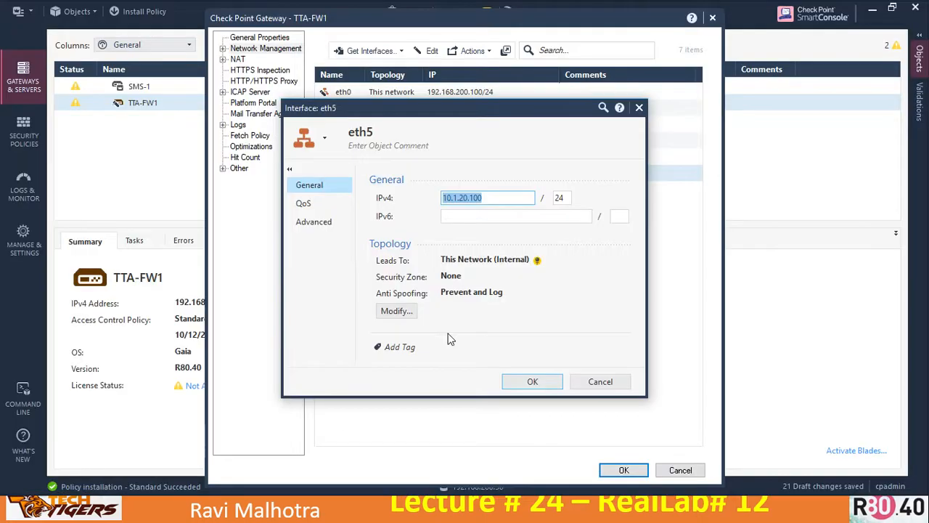
click(394, 310)
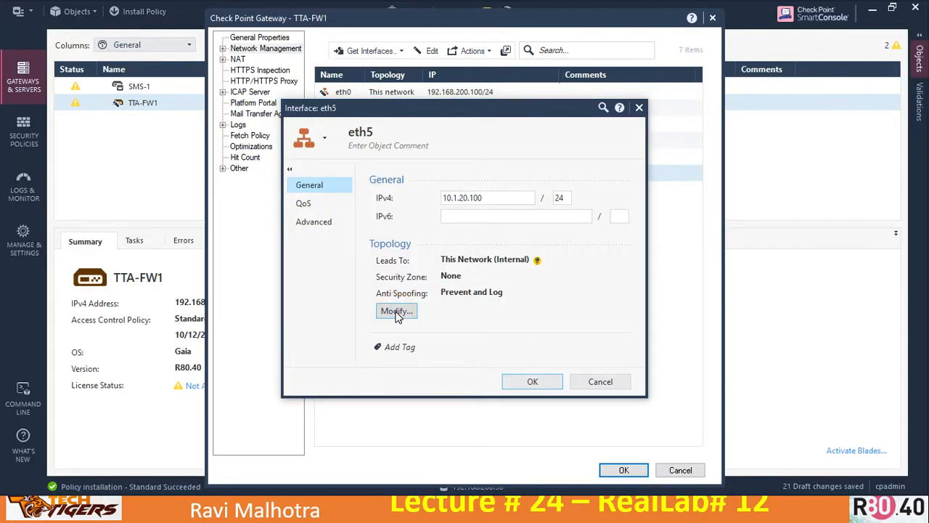
click(350, 341)
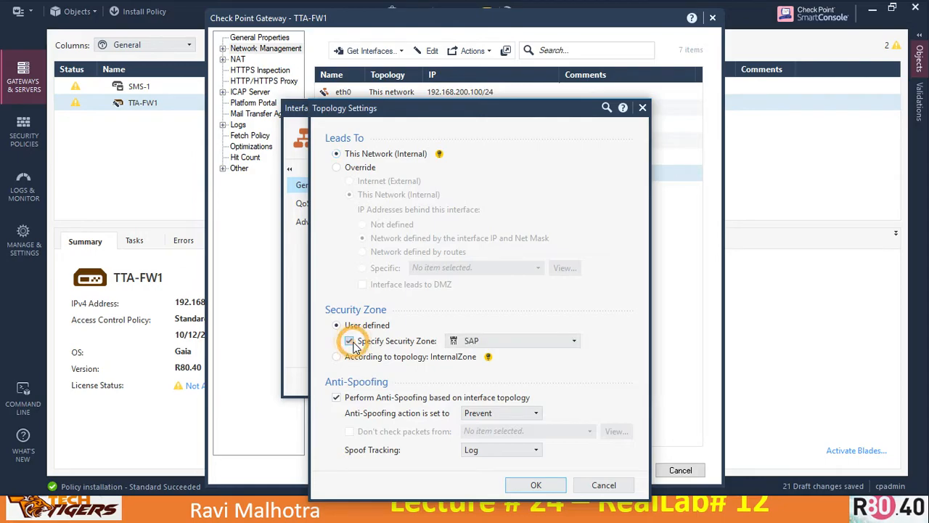
click(500, 341)
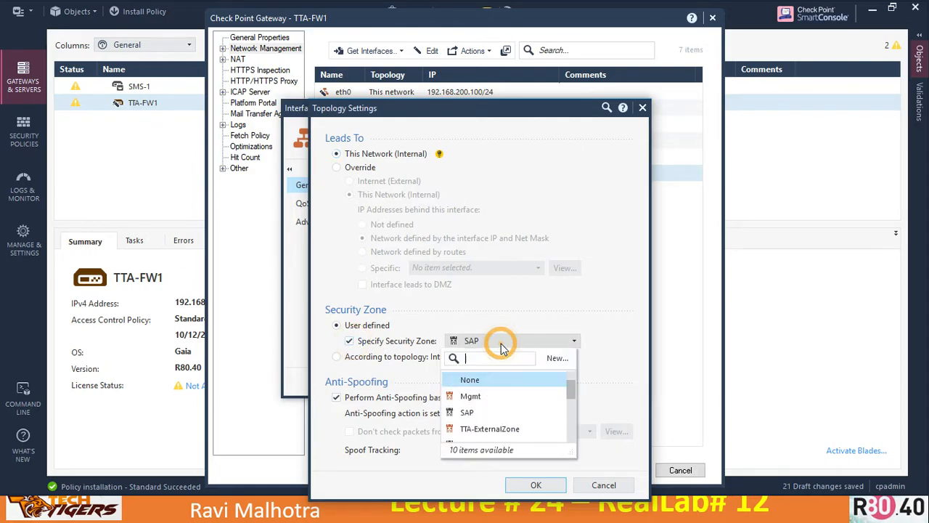
click(557, 359)
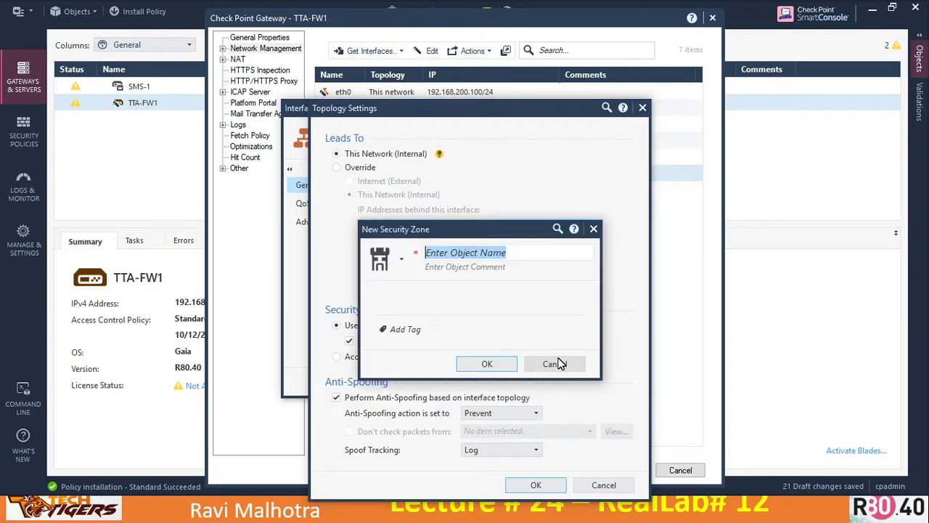
text(TTA-SAPZone)
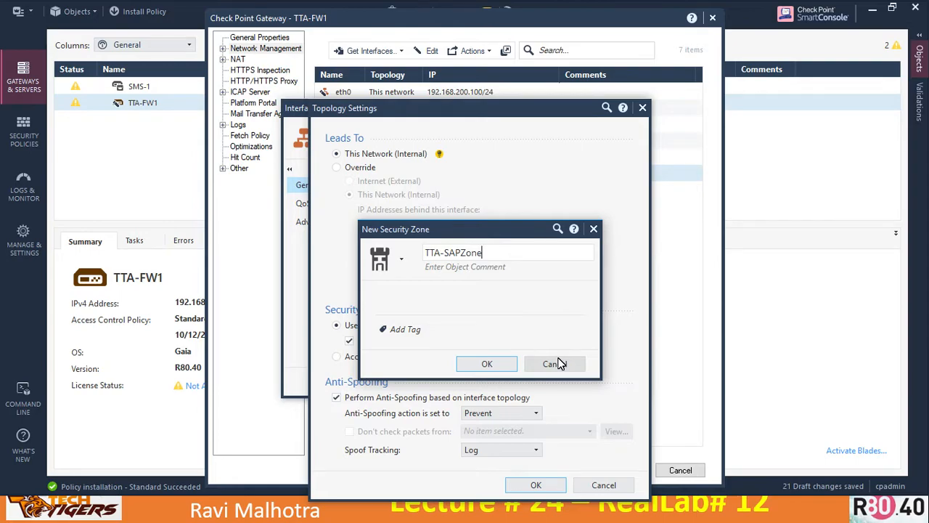
click(498, 365)
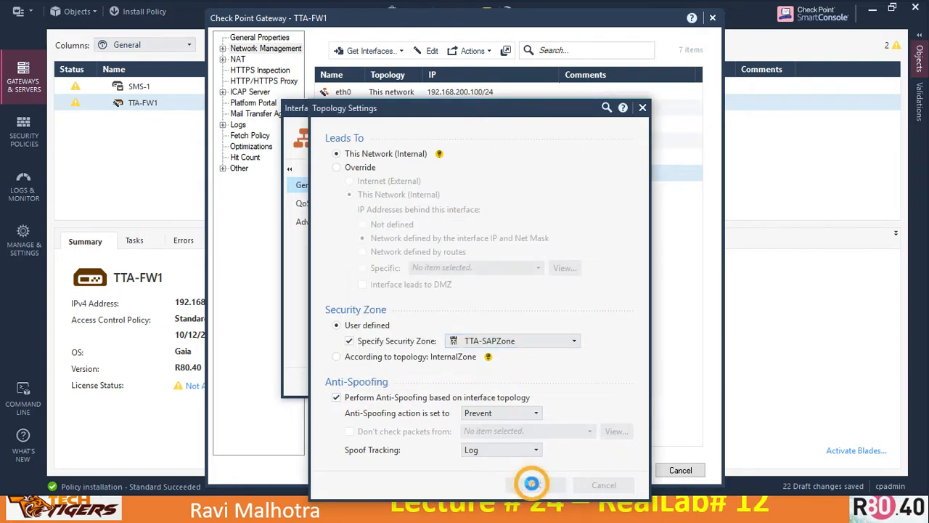
click(534, 485)
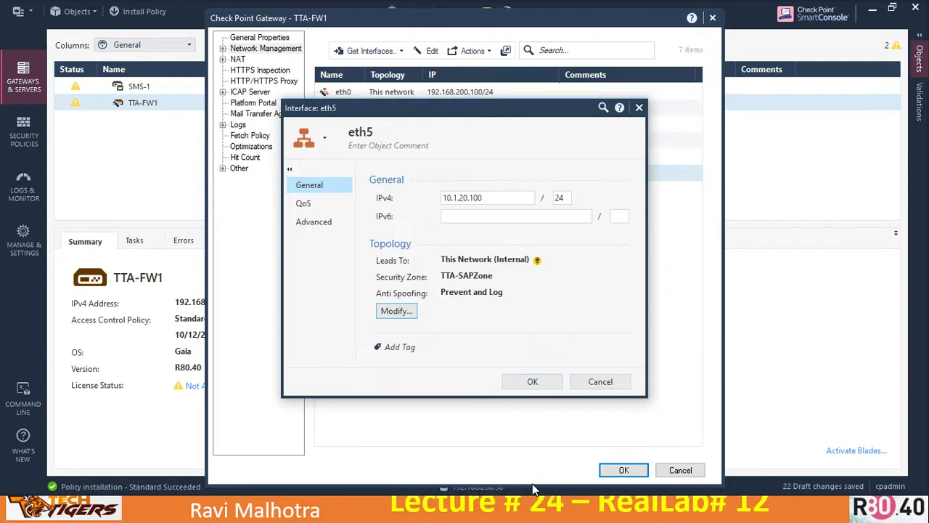
click(529, 382)
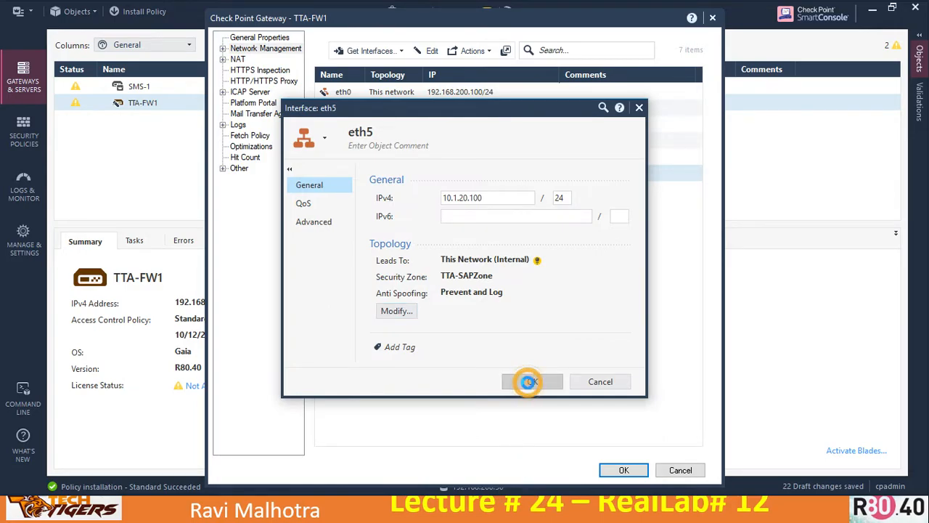
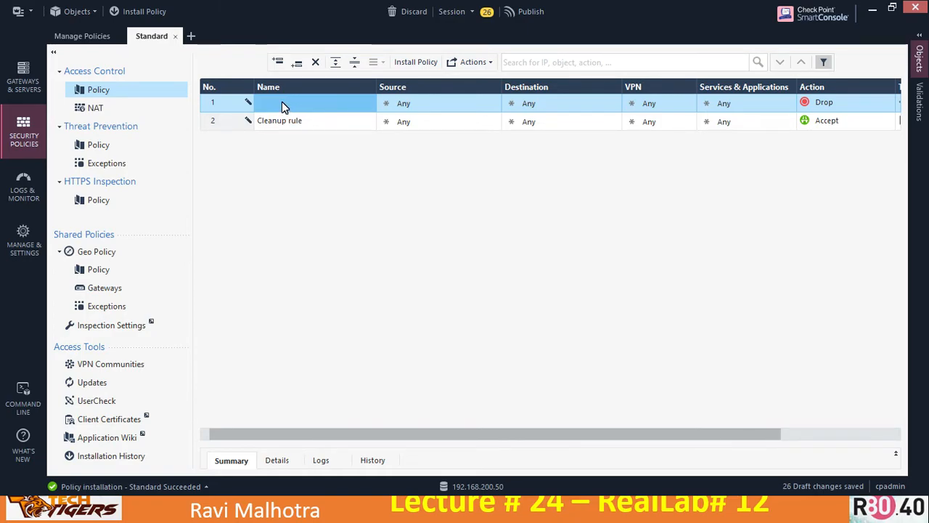
Name rule 1 of the Standard access control policy "outbound internet allowed for all zones -- internal, dmz,mgmt, sap"
click(282, 102)
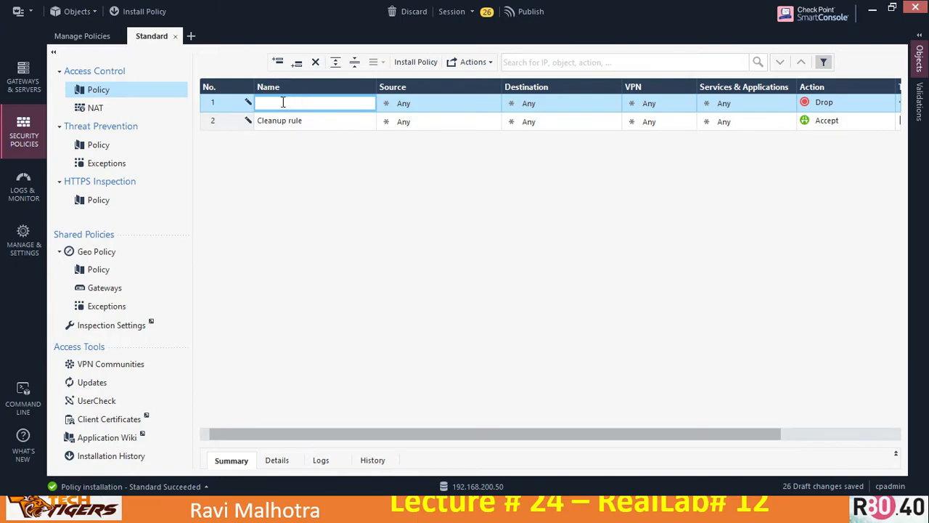
text(outbound internet allowed for al)
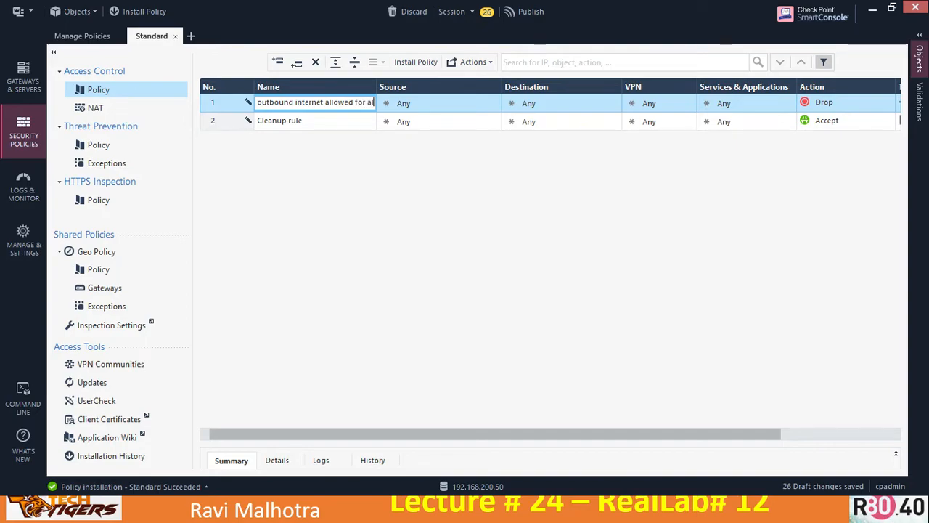
text(l zones -)
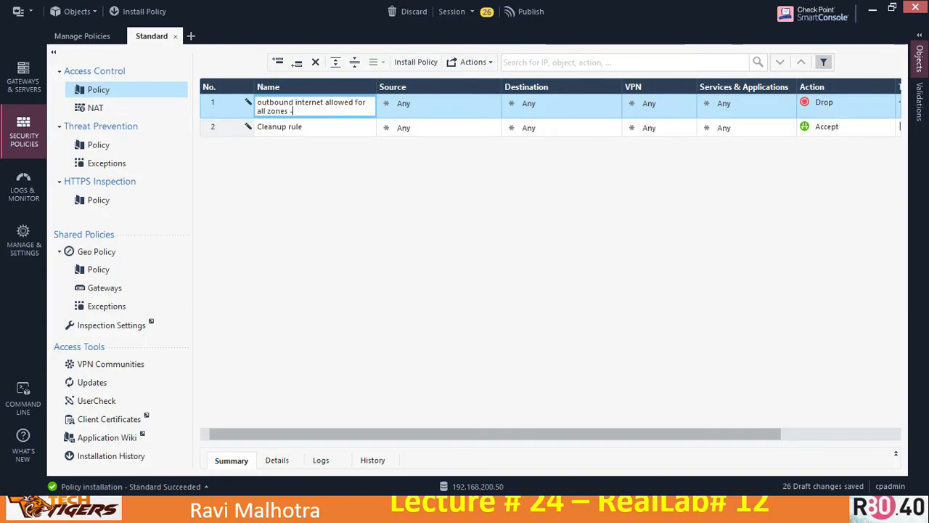
text(- internal, dmz,mgmt, sap,)
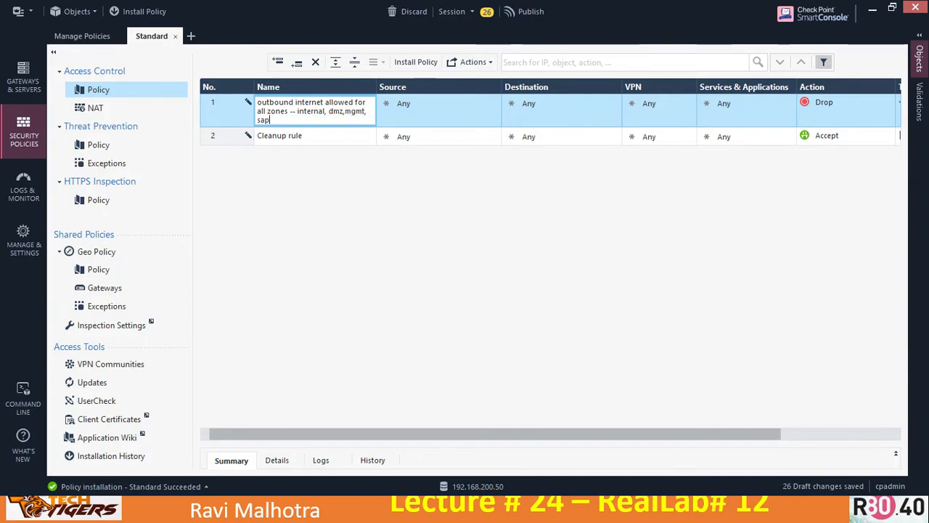
key(Return)
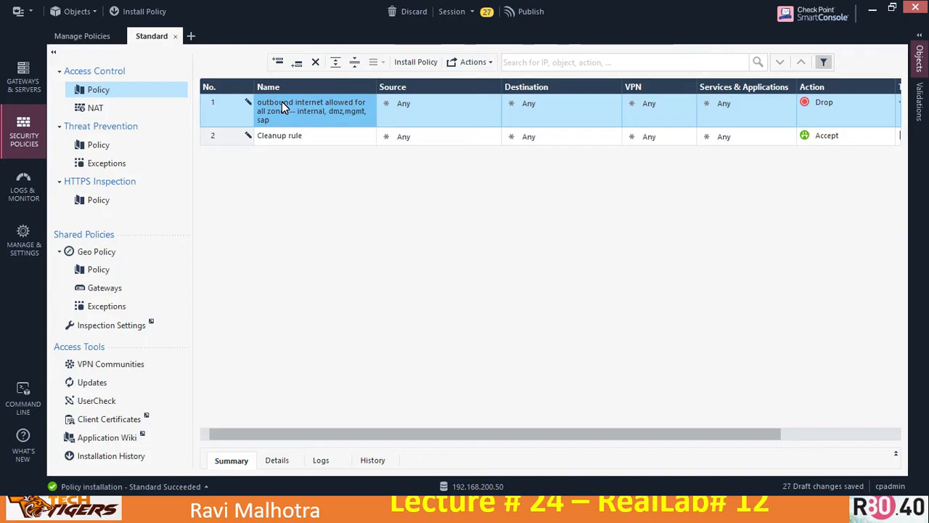
Add TTA-DMZZone, TTA-InternalZone, TTA-MgmtZone and TTA-SAPZone as sources of rule 1 and set its action to Accept
click(496, 103)
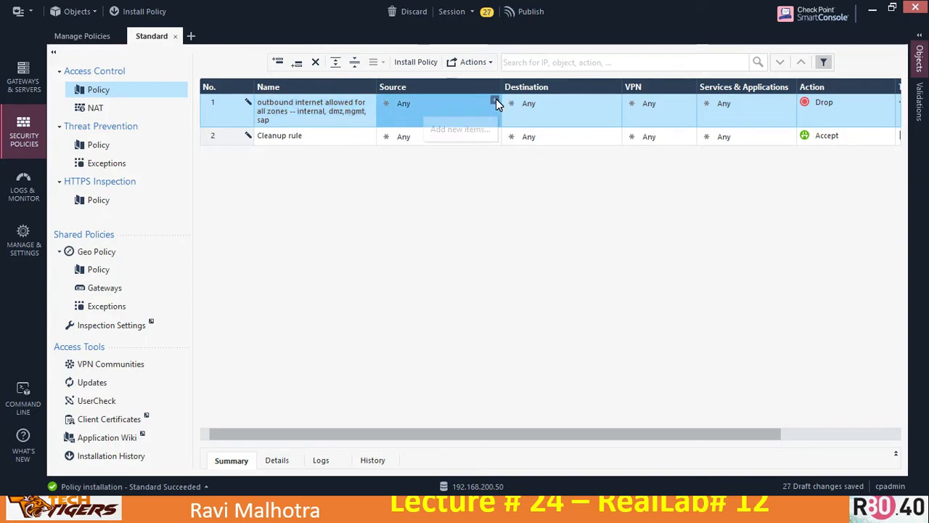
click(154, 120)
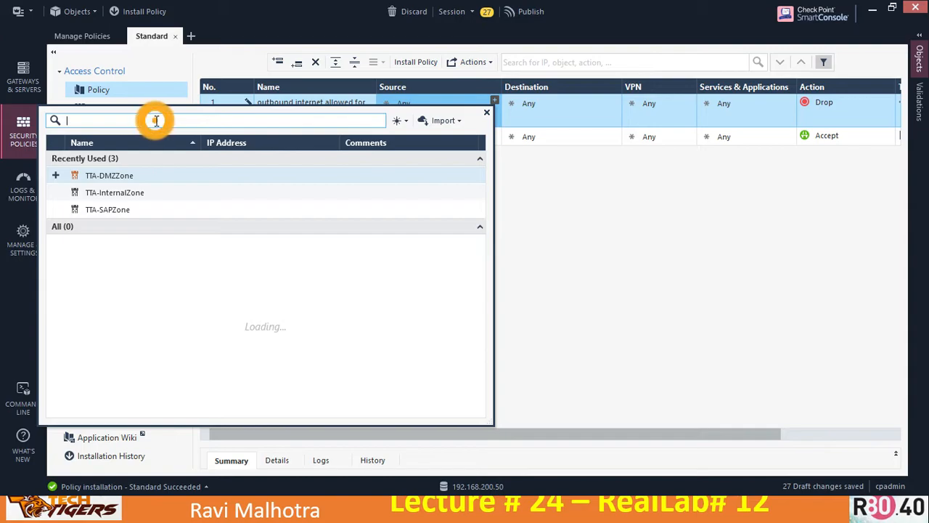
text(TTA)
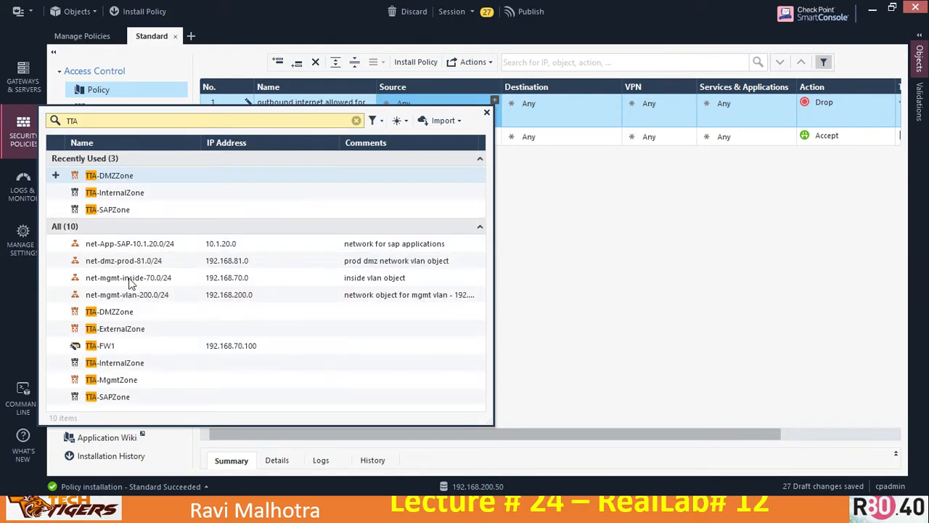
click(55, 311)
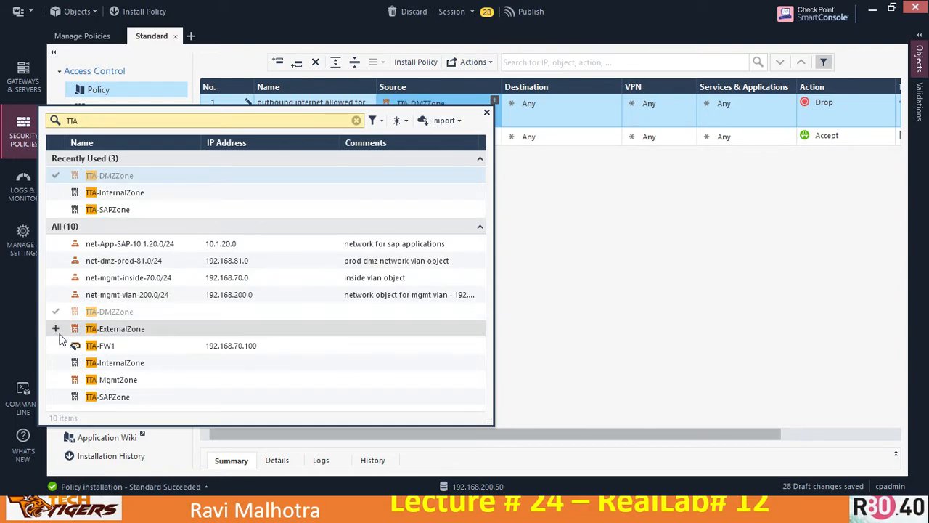
click(55, 363)
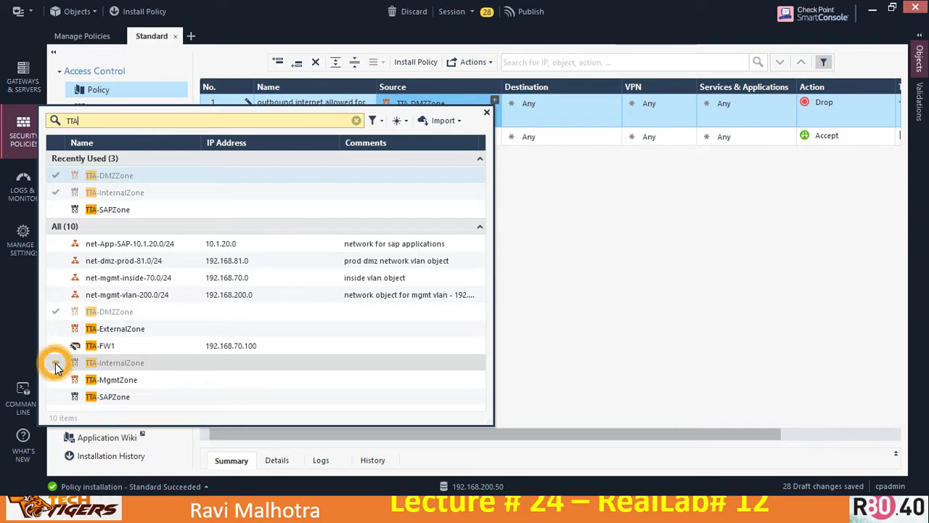
click(56, 380)
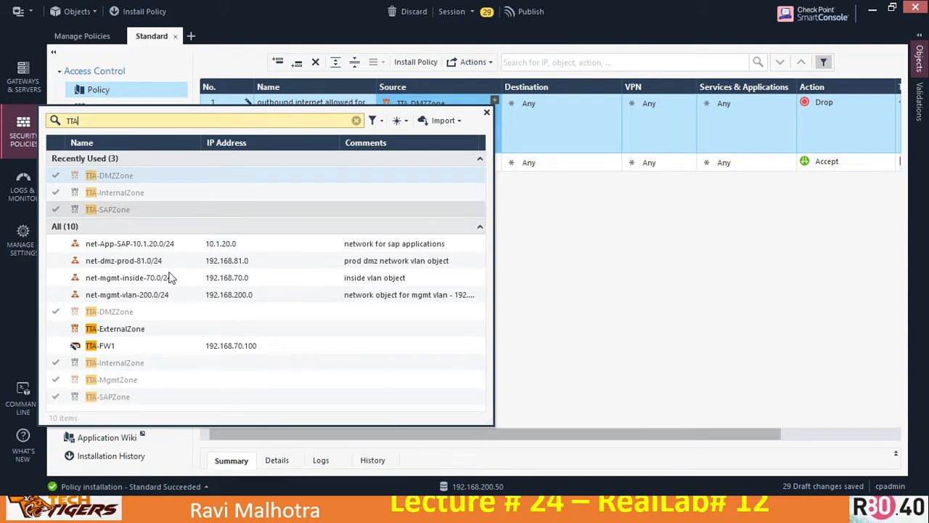
click(486, 115)
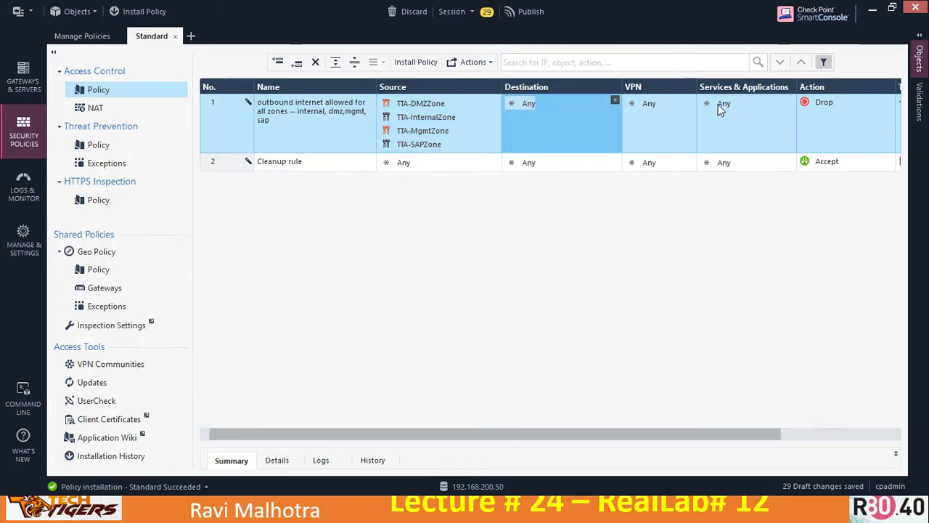
click(816, 136)
click(765, 116)
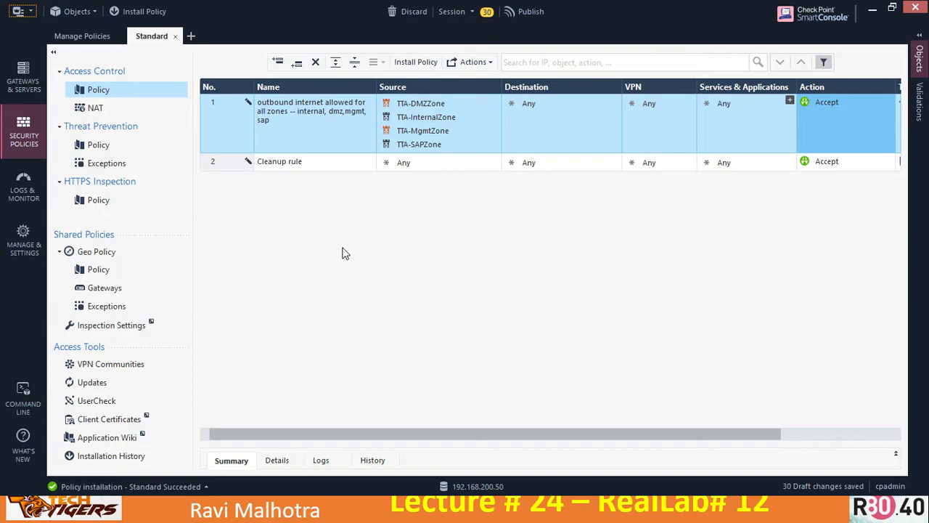
key(alt+Tab)
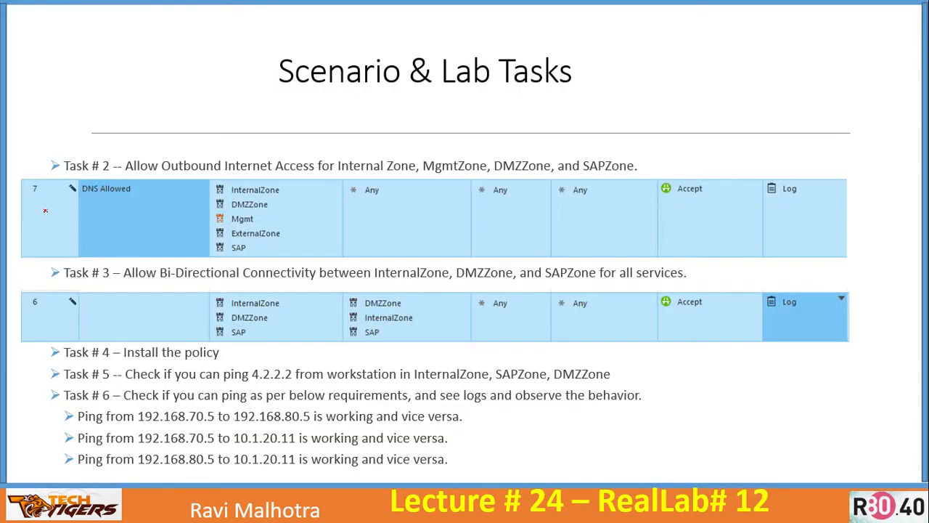
mouse_move(44, 212)
mouse_down()
mouse_move(64, 235)
mouse_move(158, 183)
mouse_up()
key(alt+Tab)
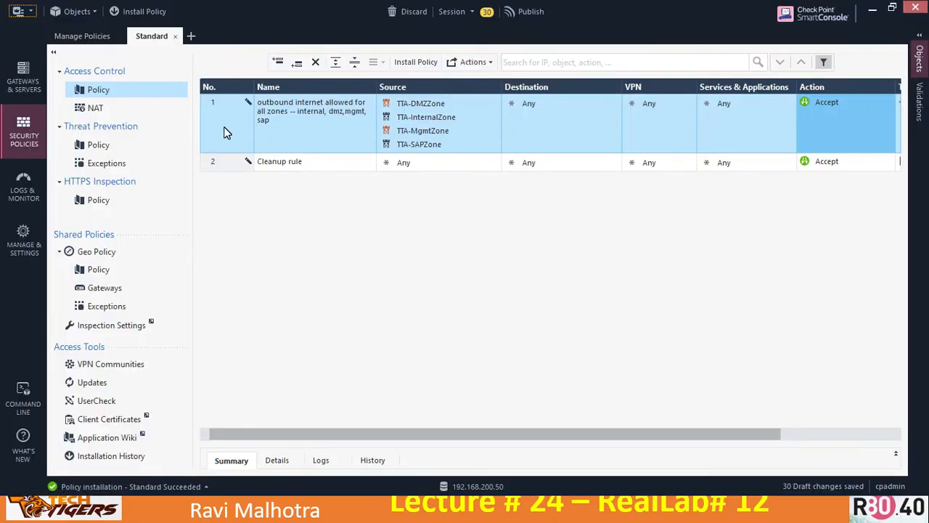
Add a new rule below rule 1 and name it "Bi-Directional Connectivity for all services between zones"
right_click(223, 126)
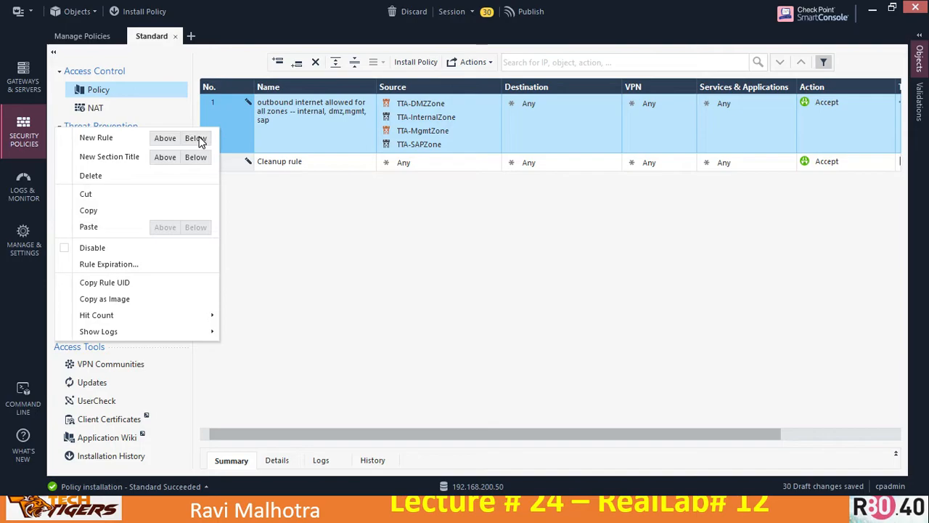
click(199, 136)
click(296, 165)
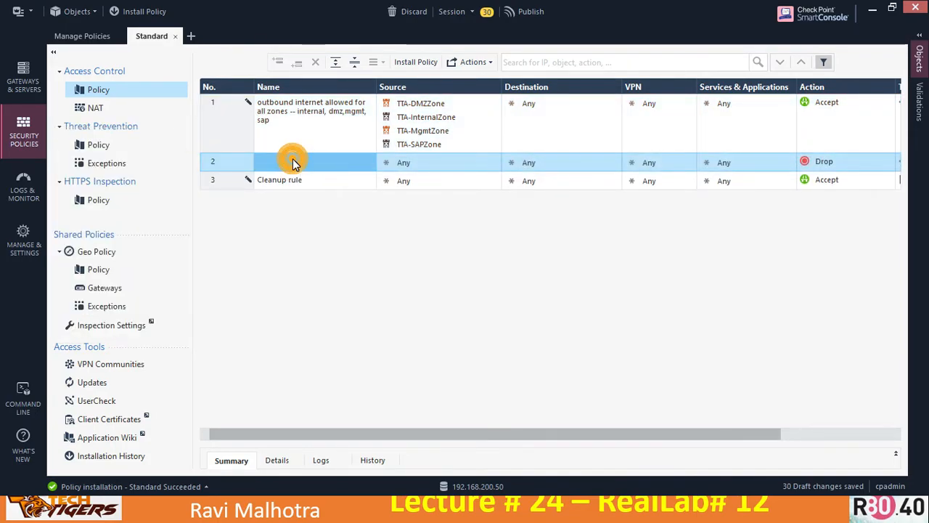
click(276, 161)
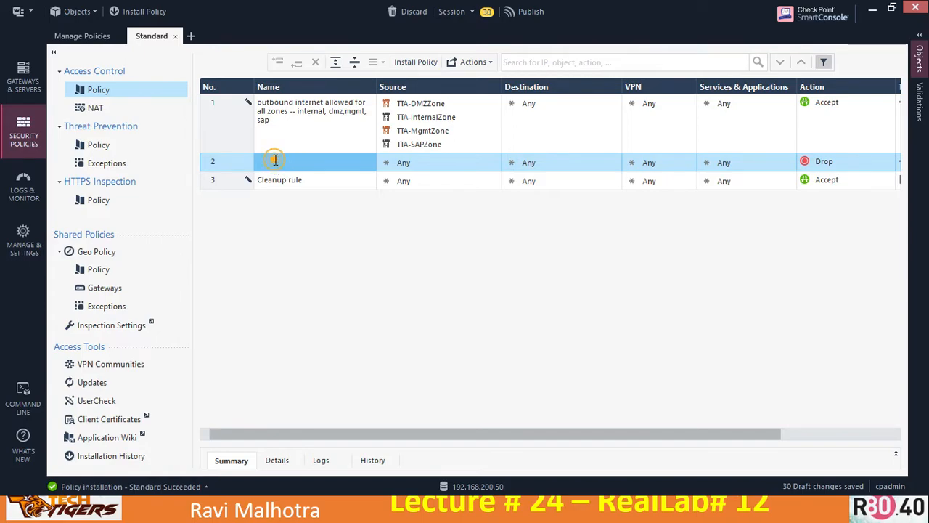
text(A)
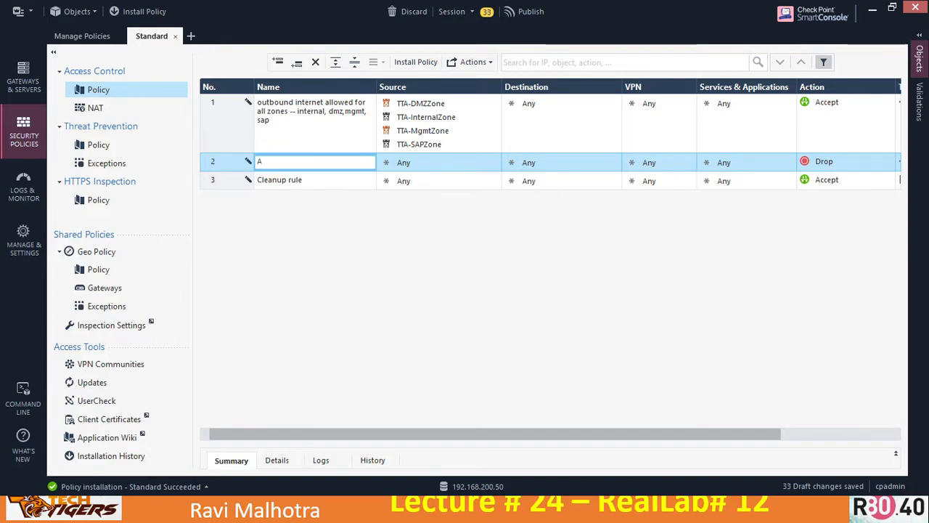
text(Bi-Directiona)
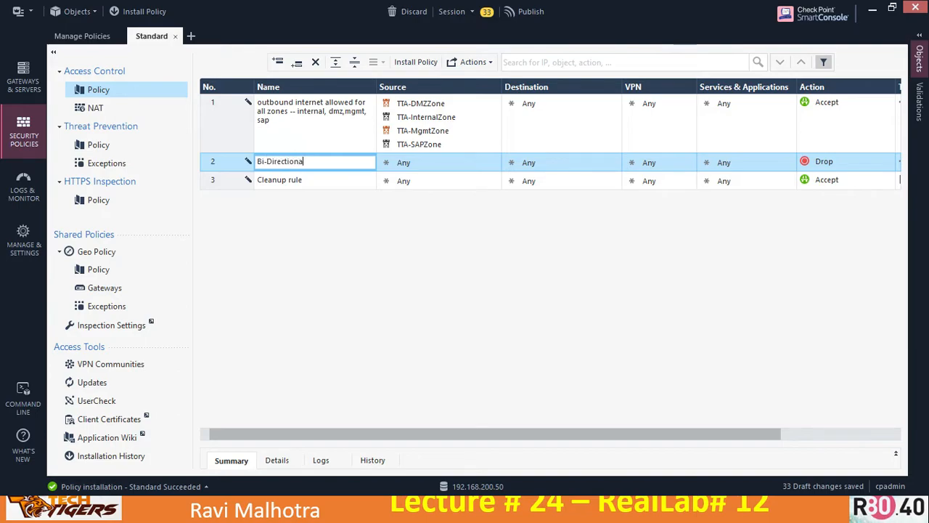
text(l Connectivity for all services )
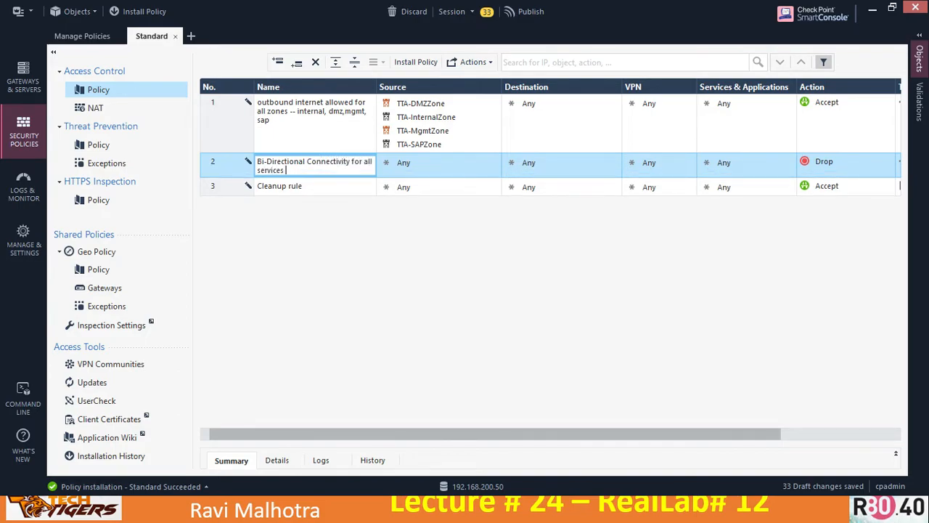
text(between zones)
key(Return)
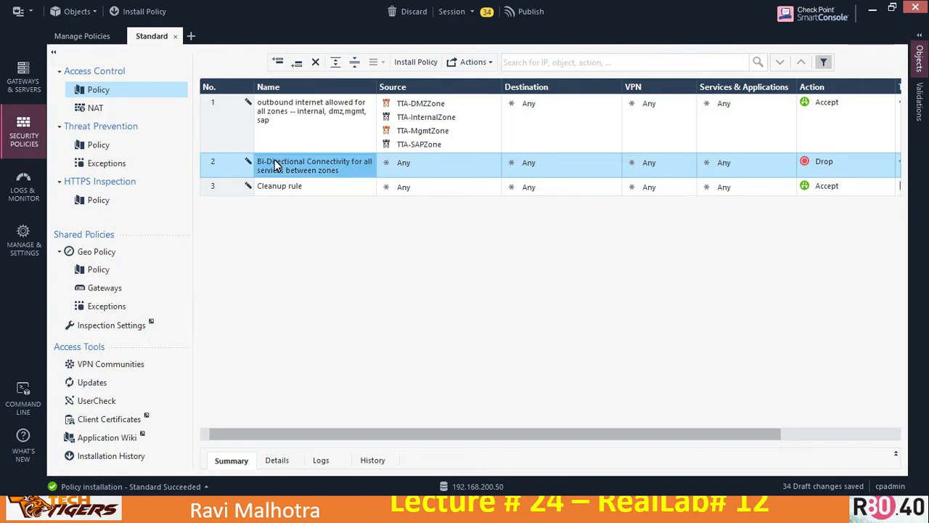
Copy TTA-MgmtZone, TTA-InternalZone, TTA-SAPZone and TTA-DMZZone from rule 1's source into the source of rule 2
drag(430, 135, 412, 175)
drag(423, 117, 416, 179)
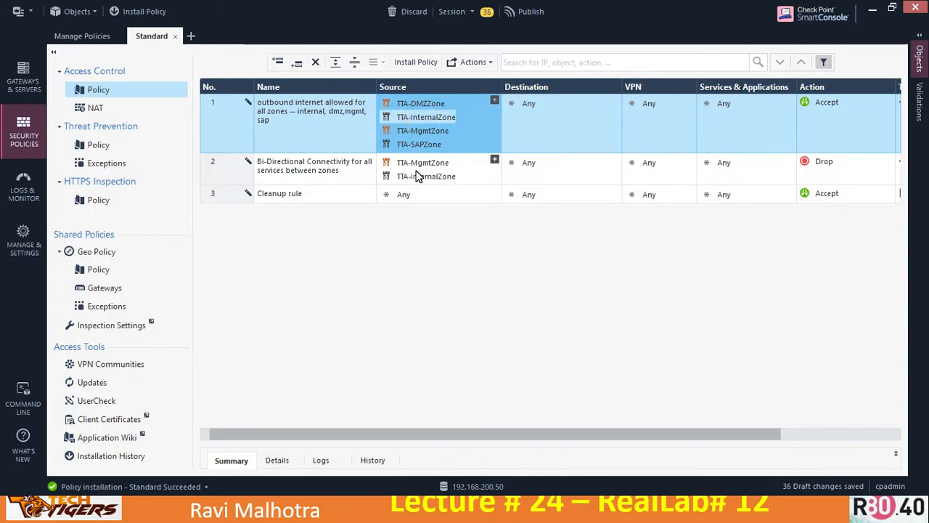
drag(422, 147, 418, 185)
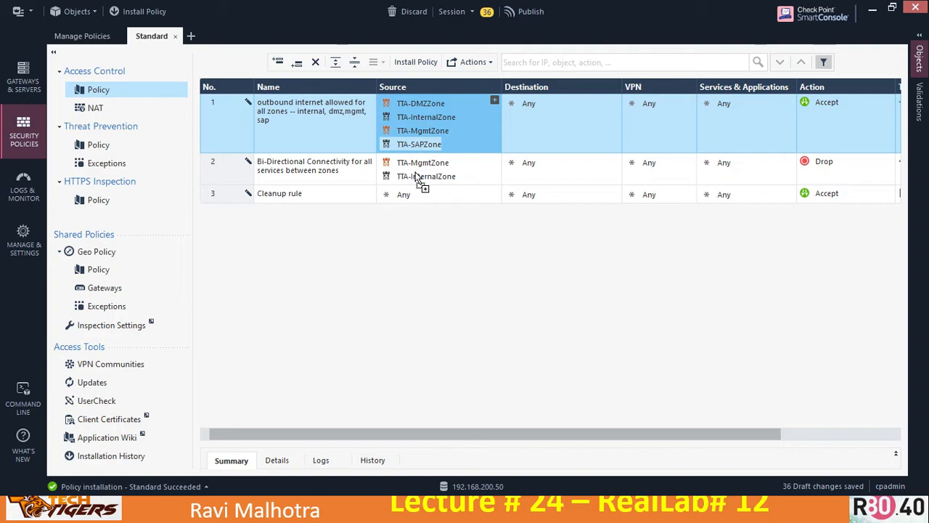
drag(423, 105, 416, 176)
Copy all four source zones of rule 2 into its destination and set the rule's action to Accept
click(424, 168)
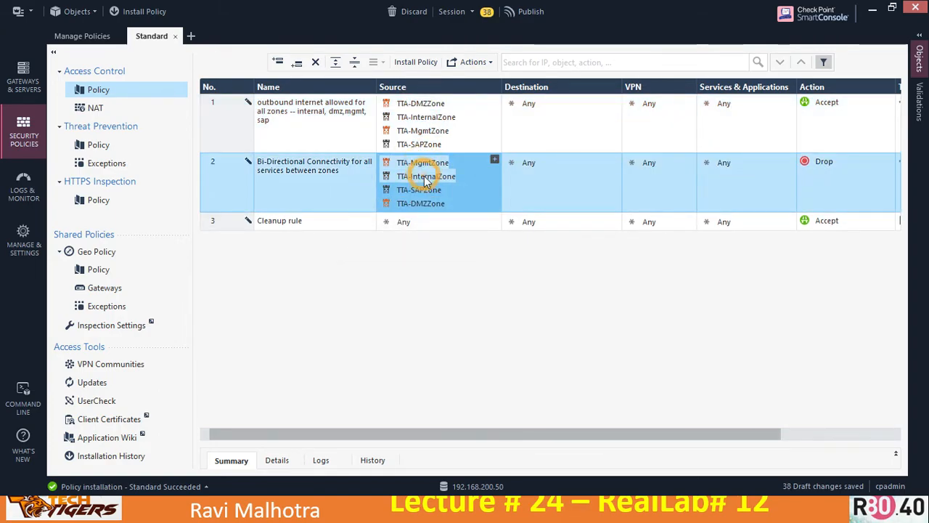
drag(425, 178, 529, 167)
mouse_move(529, 168)
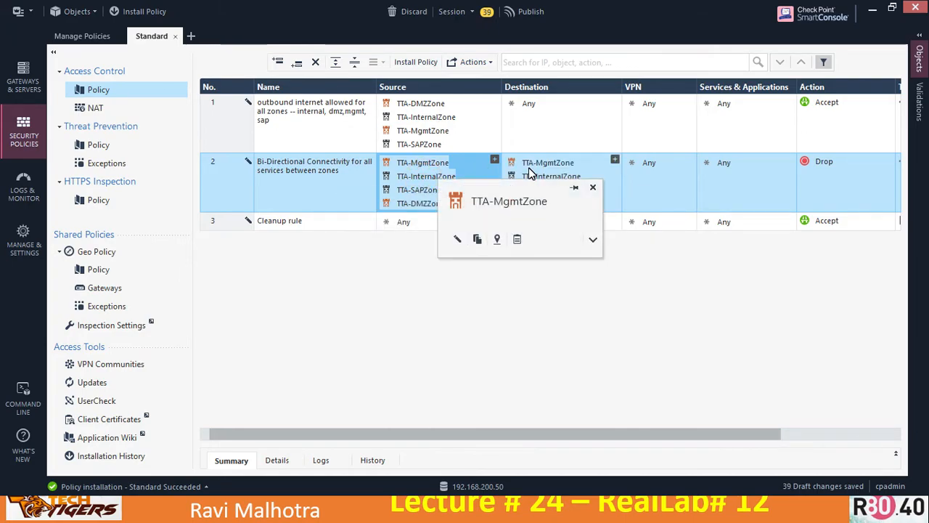
right_click(821, 164)
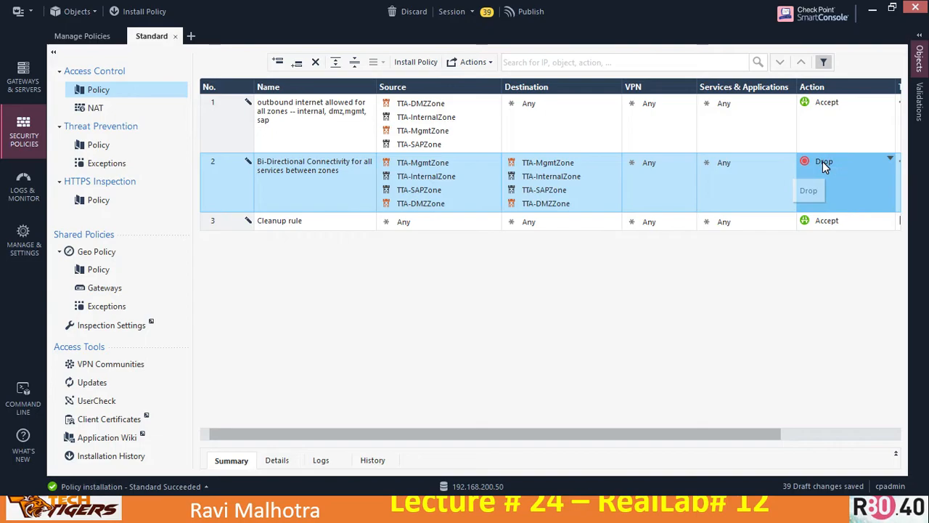
click(764, 179)
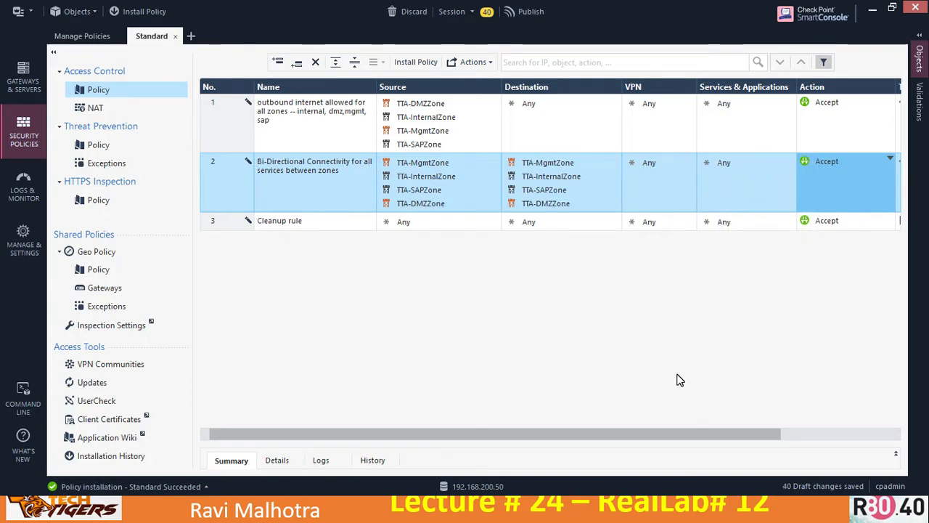
Set the tracking of rules 1 and 2 to Log
click(649, 434)
drag(649, 433, 767, 429)
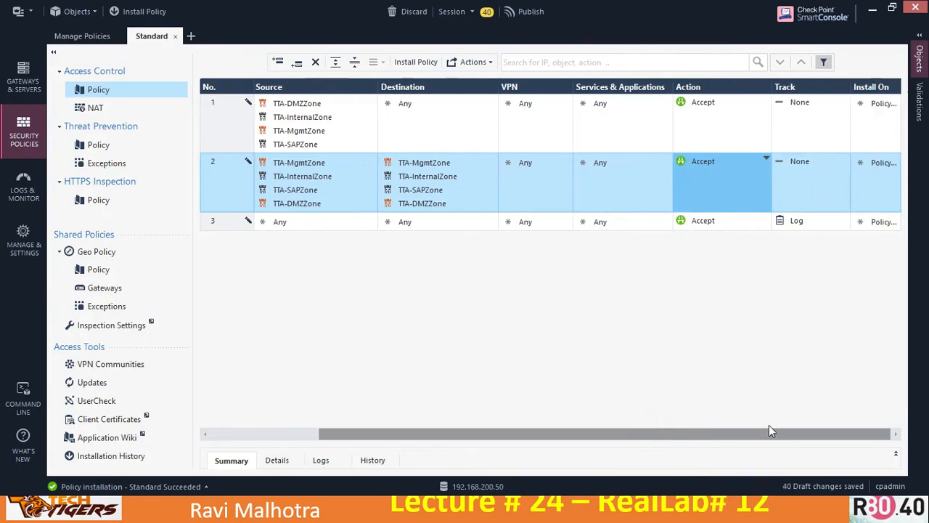
right_click(780, 107)
click(723, 129)
click(788, 168)
right_click(788, 168)
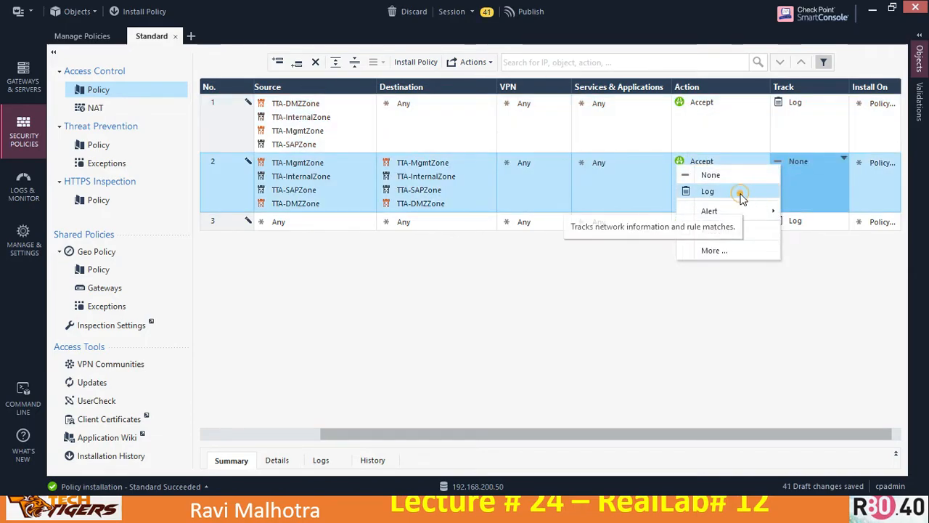
click(742, 199)
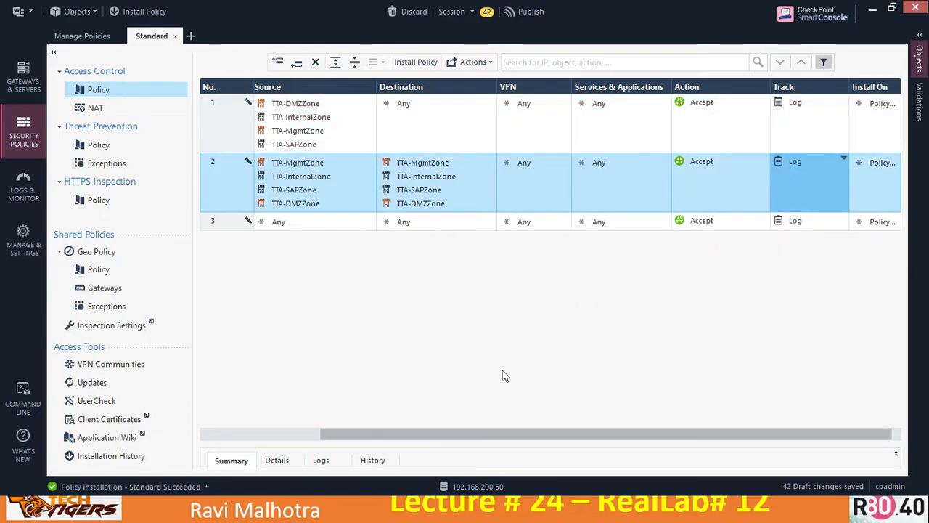
drag(380, 434, 234, 419)
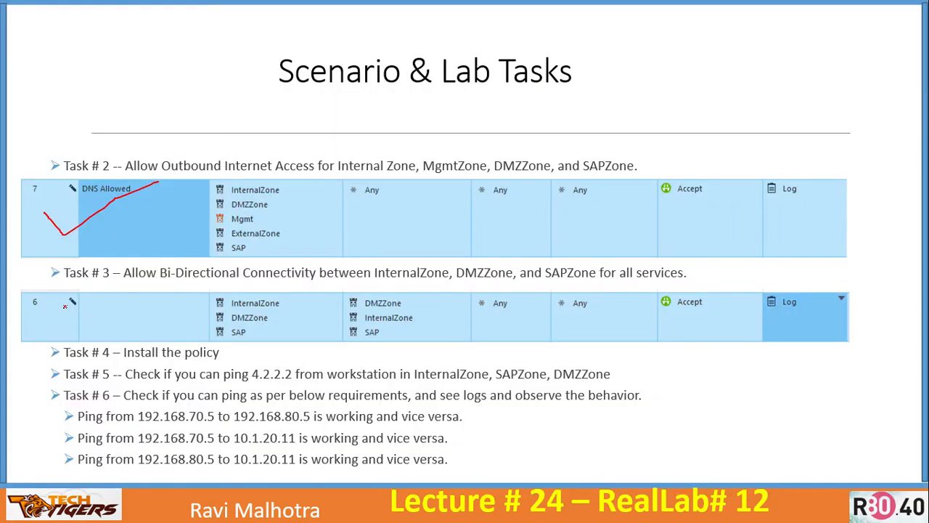
mouse_move(65, 306)
mouse_down()
mouse_move(81, 324)
mouse_move(120, 269)
mouse_up()
drag(128, 364, 190, 368)
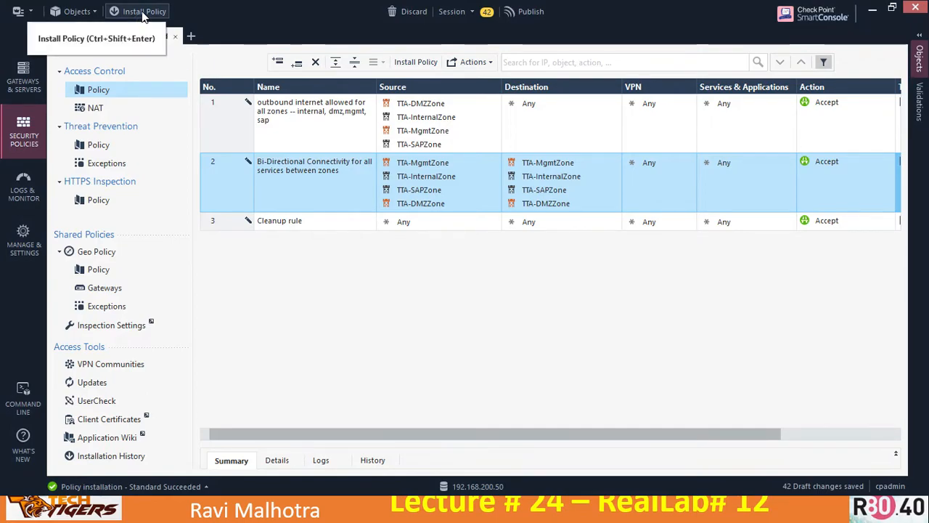
Publish the session's draft changes and install the Standard access control policy on gateway TTA-FW1
click(144, 15)
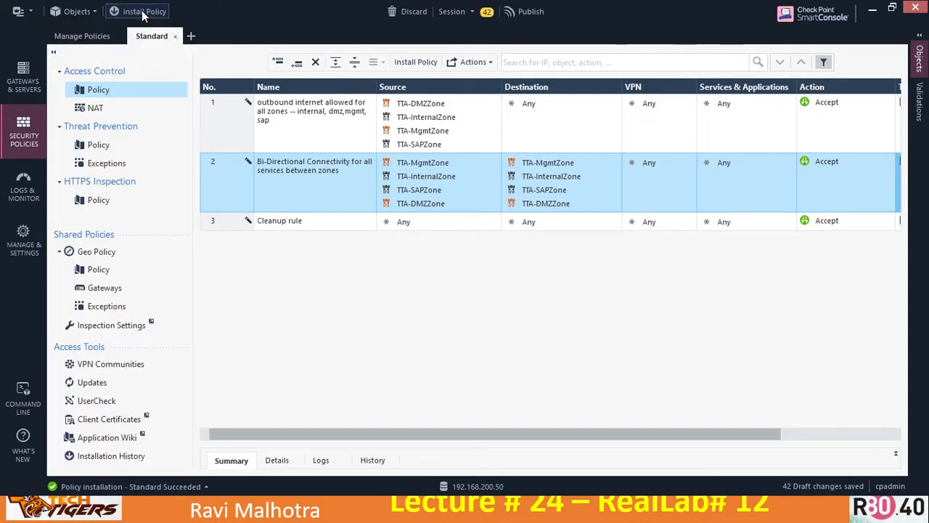
click(141, 10)
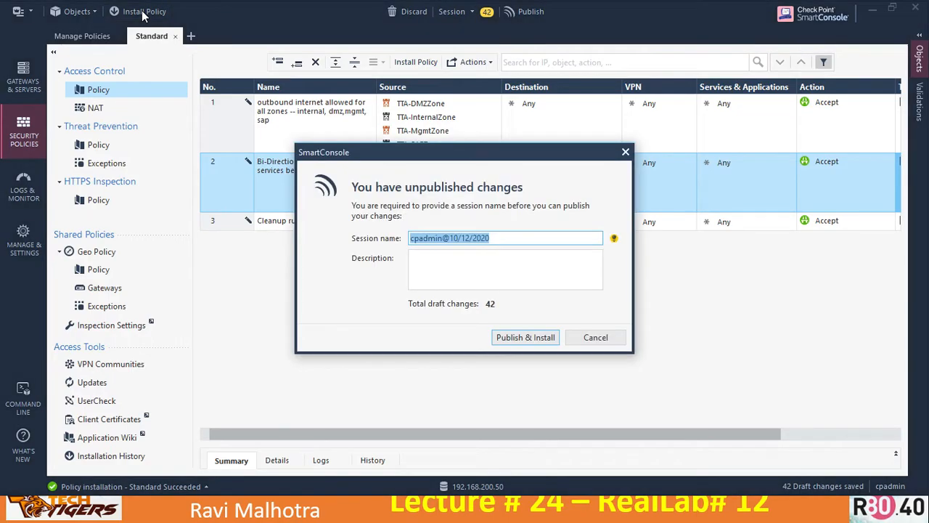
click(525, 337)
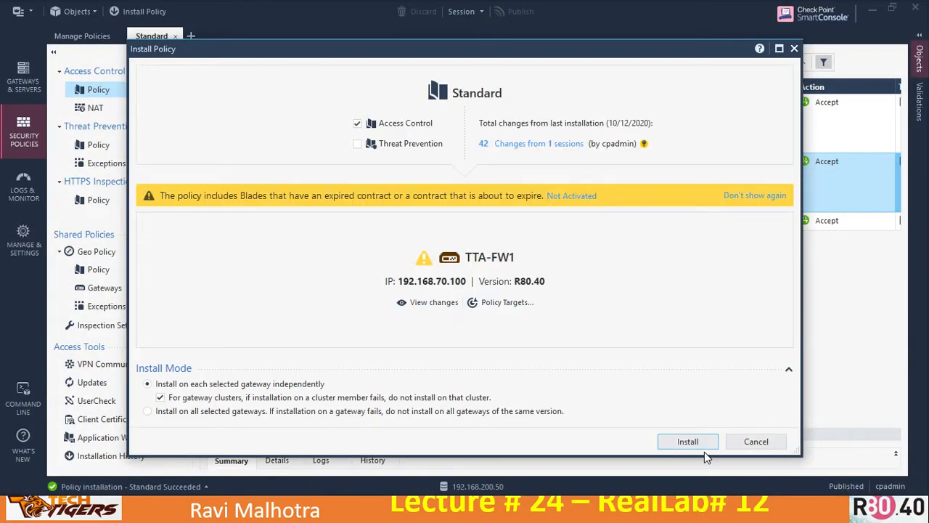
click(682, 442)
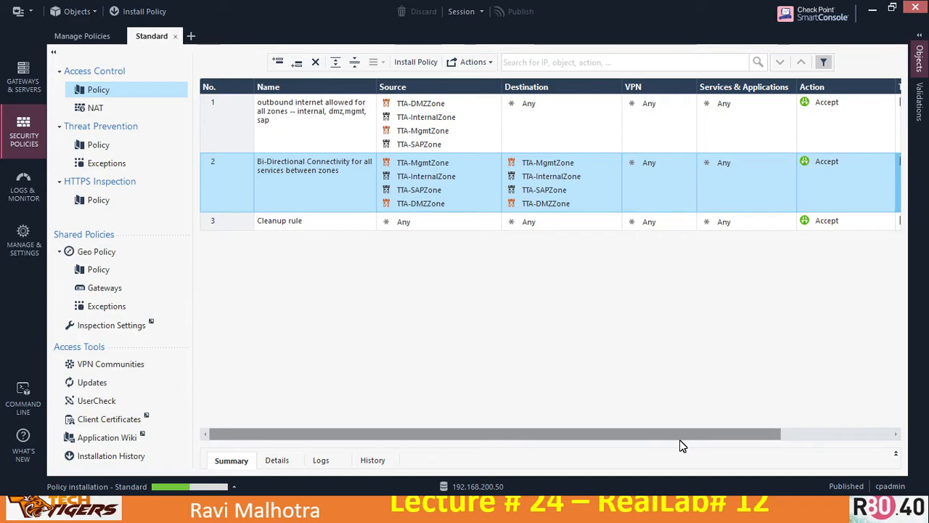
Switch to VMware Workstation with the Windows_Server_2008 virtual machine
key(alt+Tab)
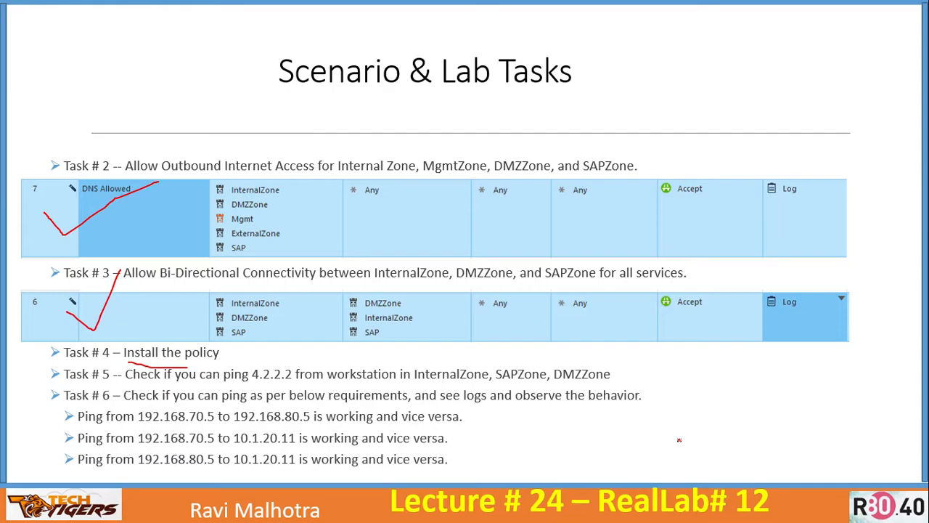
key(alt+Tab)
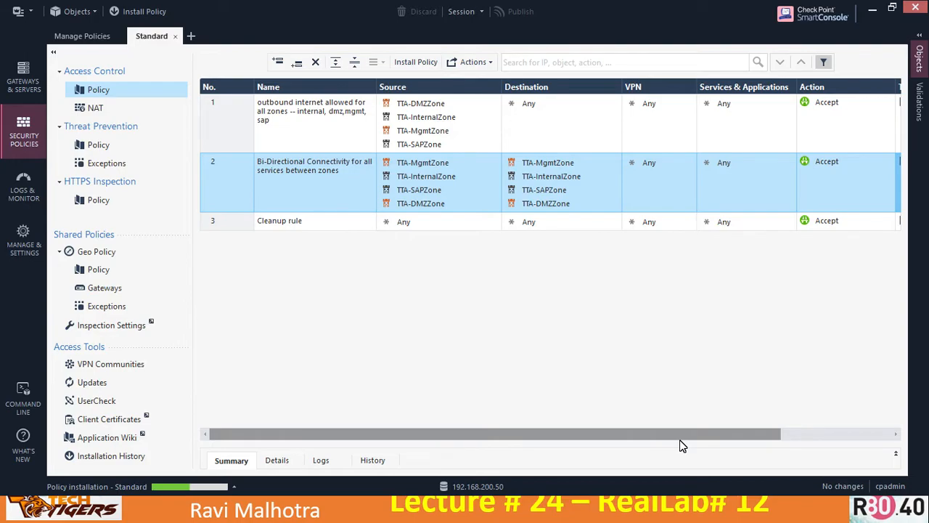
key(alt+Tab)
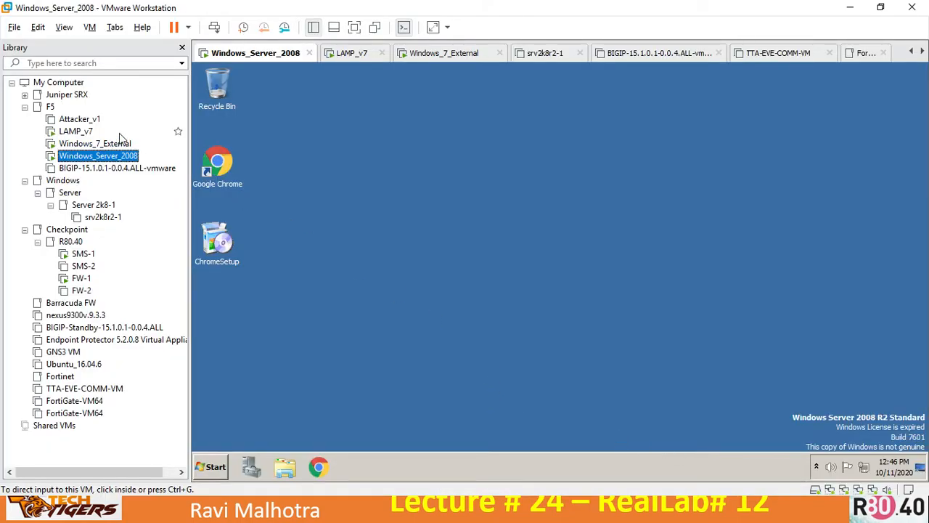
Open the LAMP_v7 virtual machine, wake its Xubuntu lock screen and begin filling in the account password
click(80, 131)
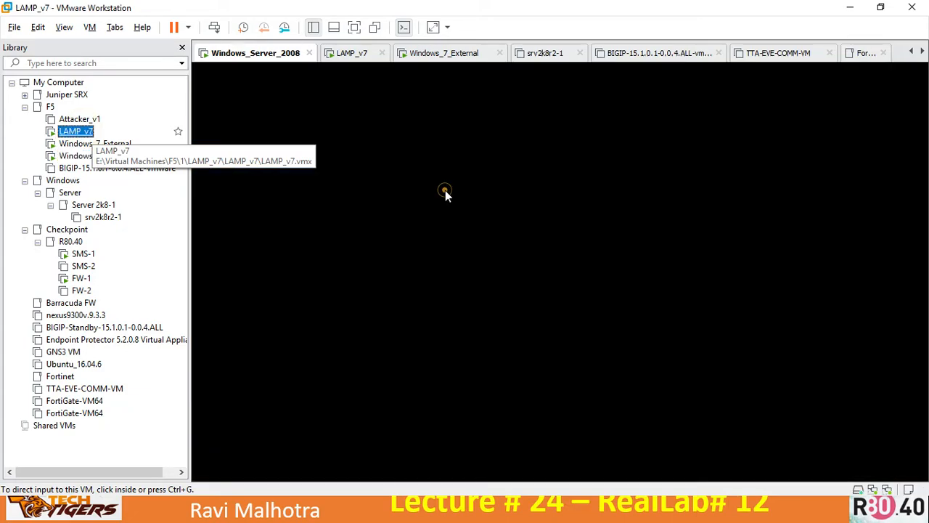
click(377, 211)
key(ctrl+alt)
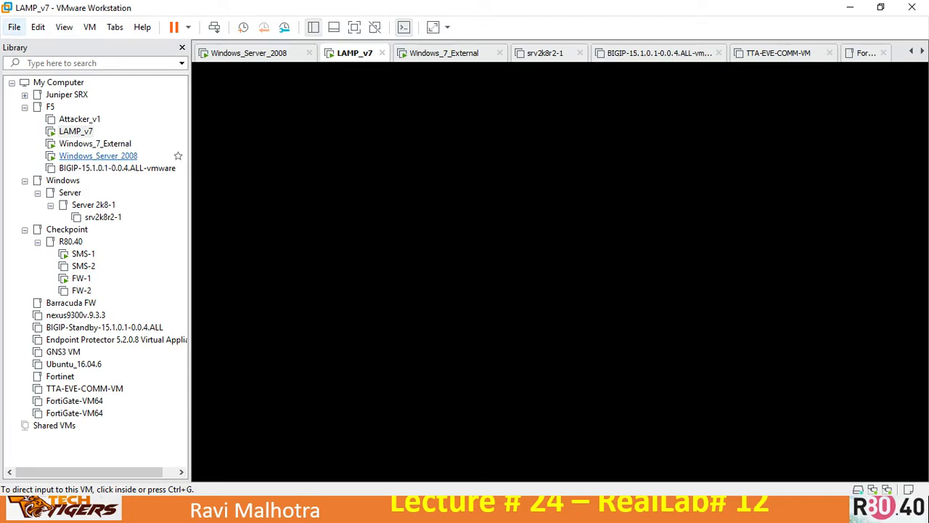
click(561, 272)
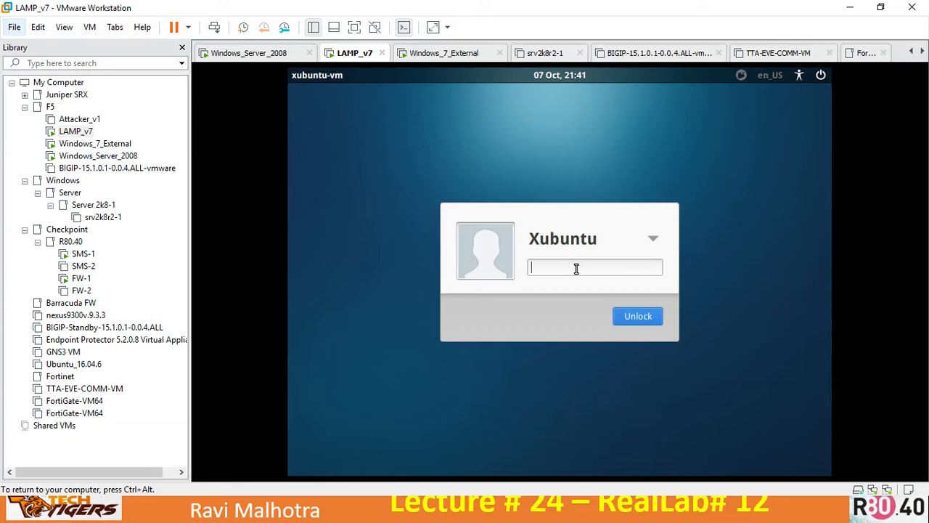
text(•)
key(ctrl+alt)
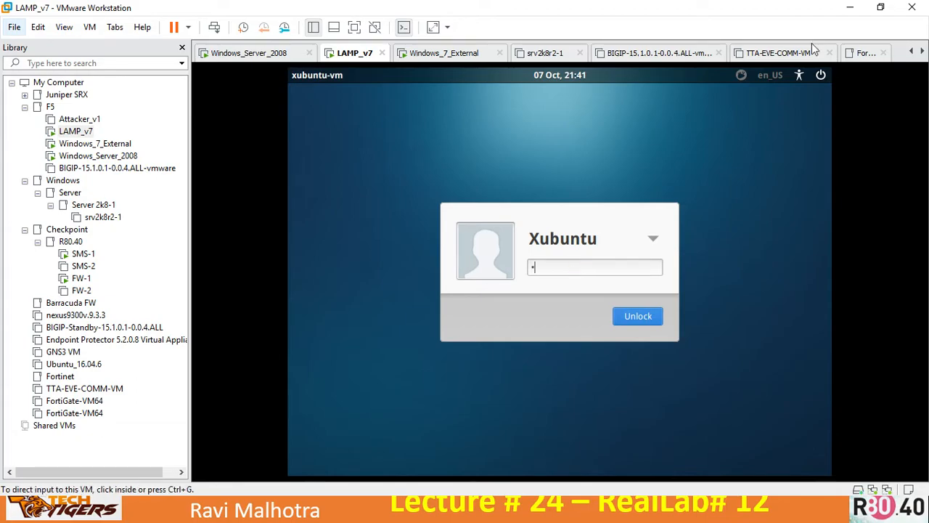
Switch back to SmartConsole and check the recent tasks for the Standard policy installation on TTA-FW1
click(837, 7)
key(alt+Tab)
key(alt+Tab)
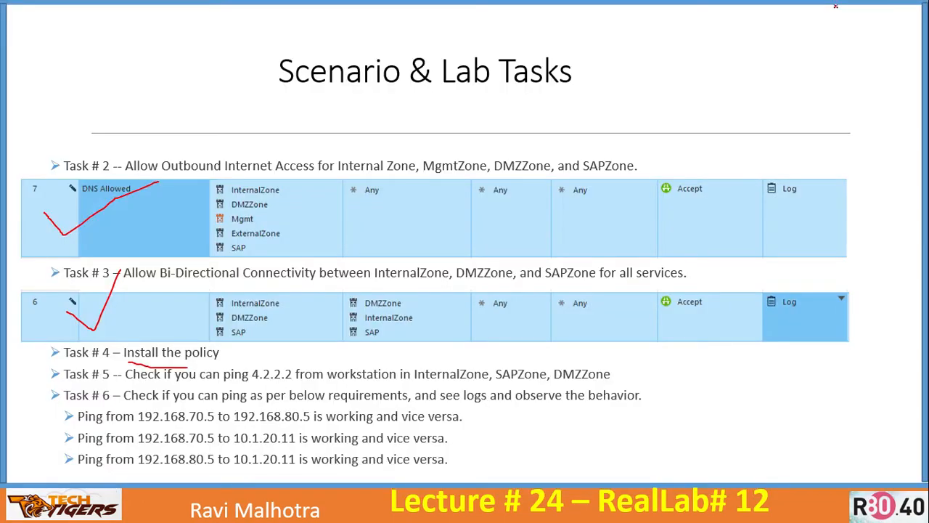
key(alt+Tab)
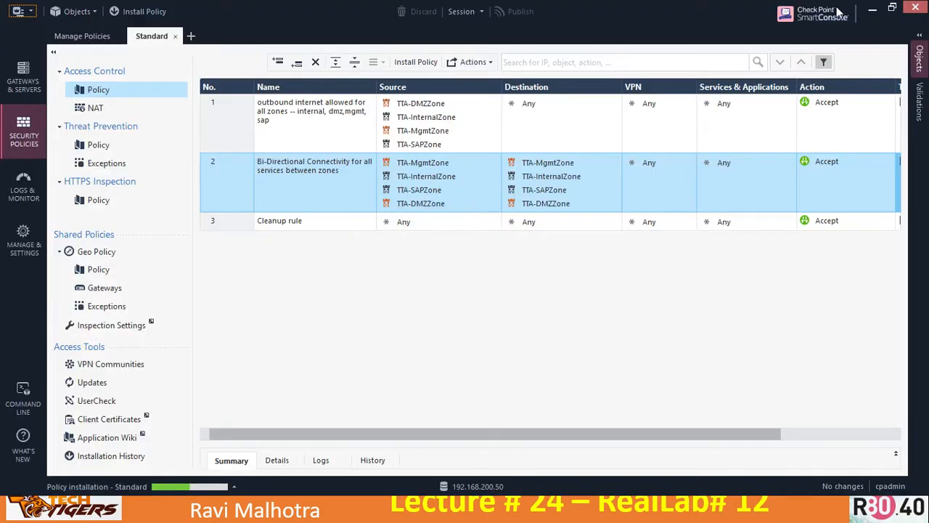
click(233, 490)
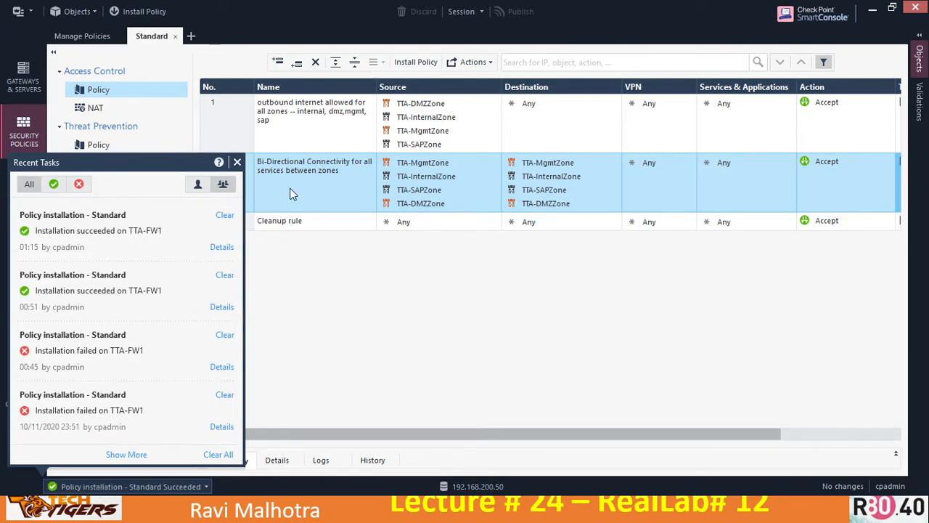
click(237, 162)
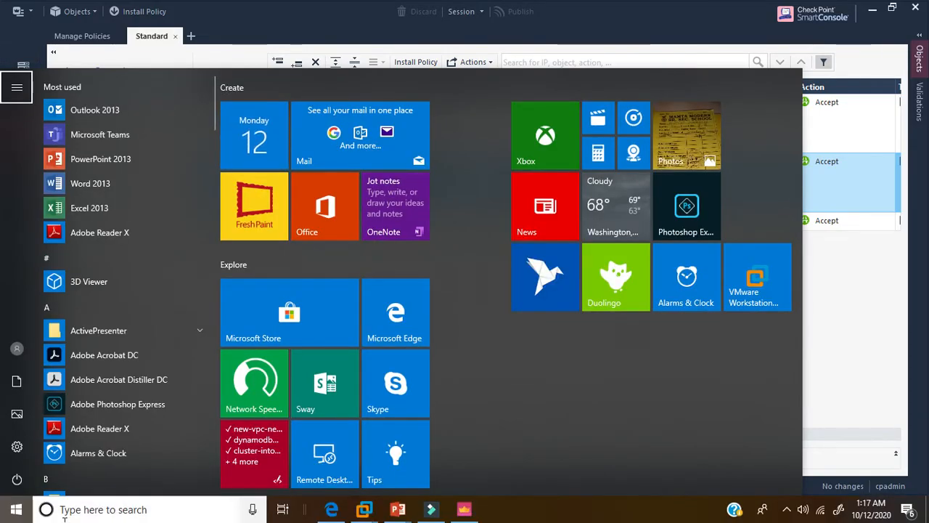
Open the host's Network Connections using ncpa.cpl and refresh the list of adapters
click(70, 512)
text(ncpa.cpl)
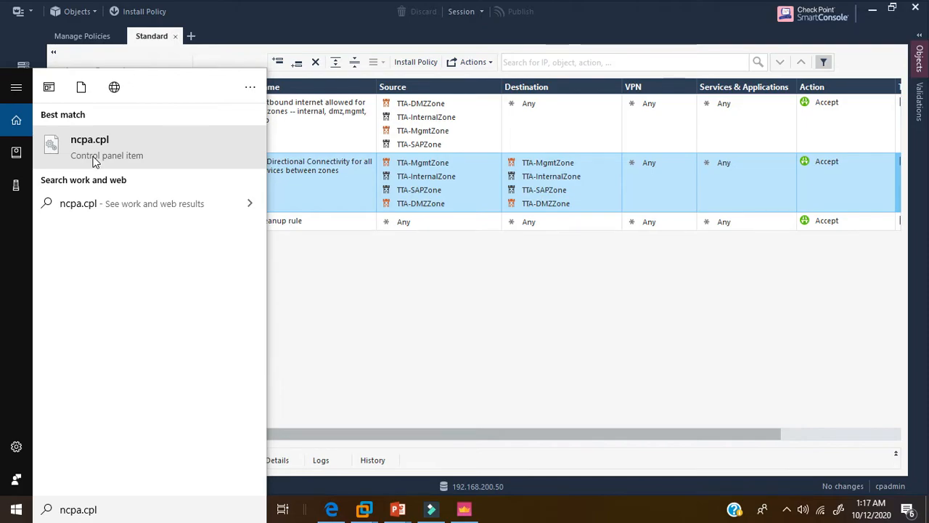
click(94, 155)
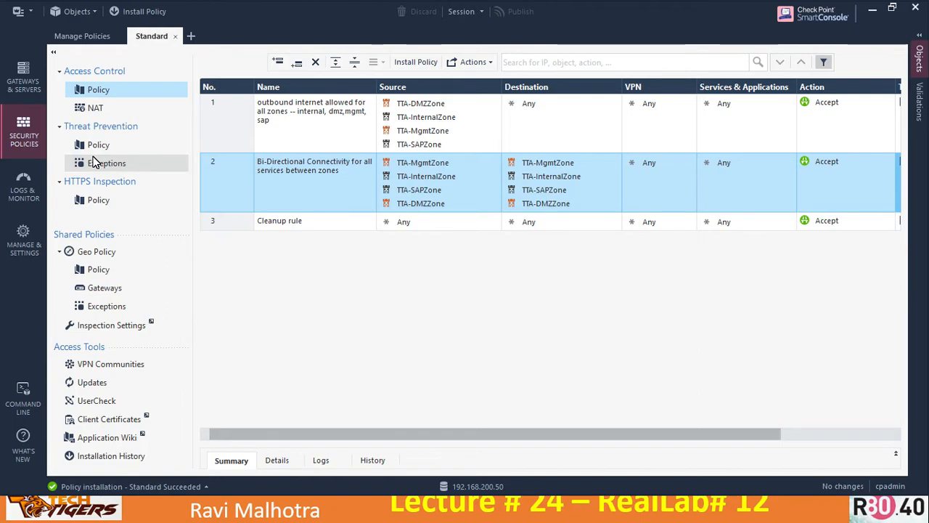
key(alt+Tab)
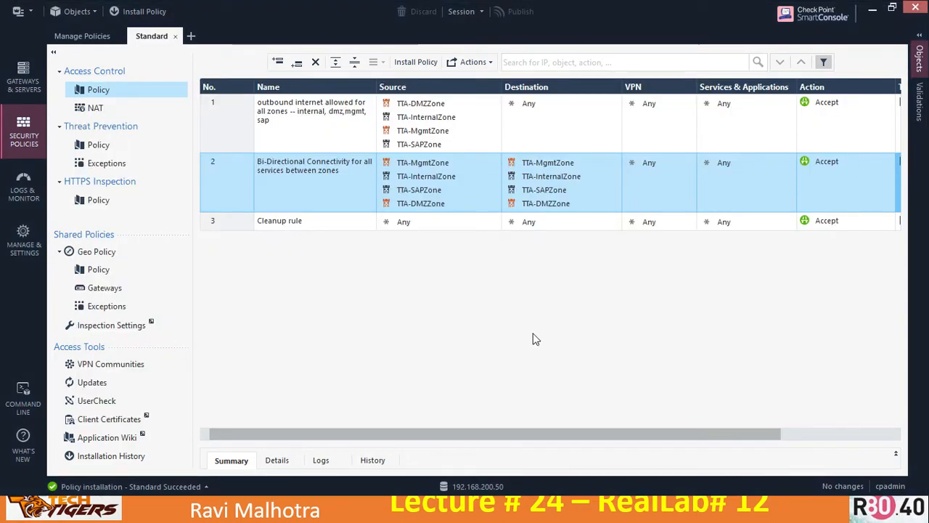
key(super)
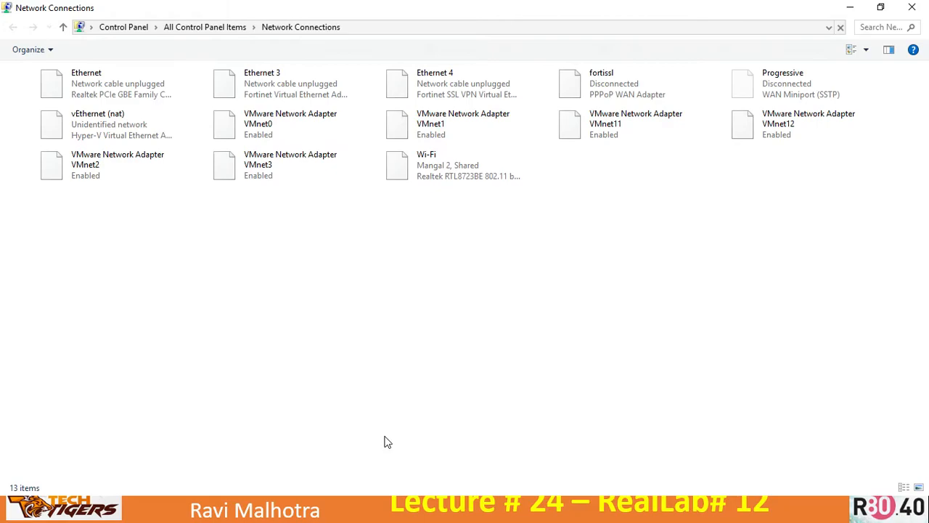
right_click(628, 194)
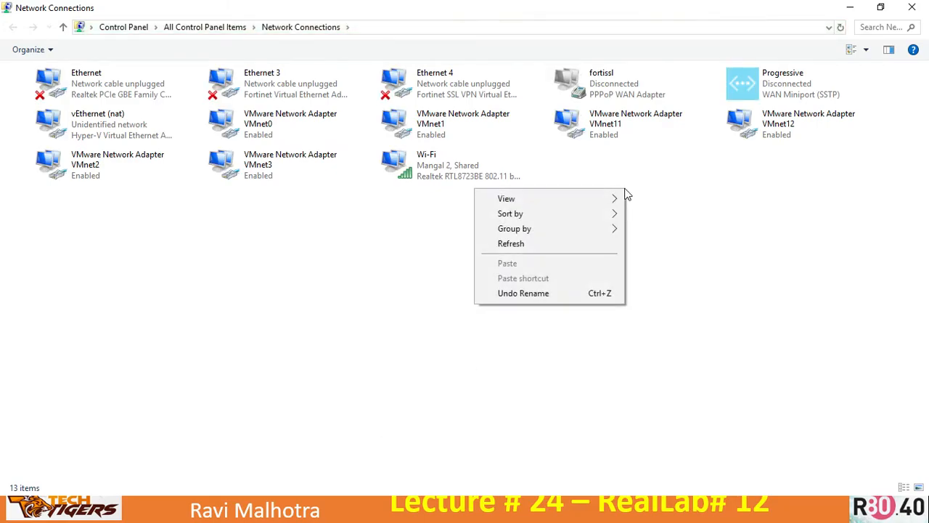
click(530, 242)
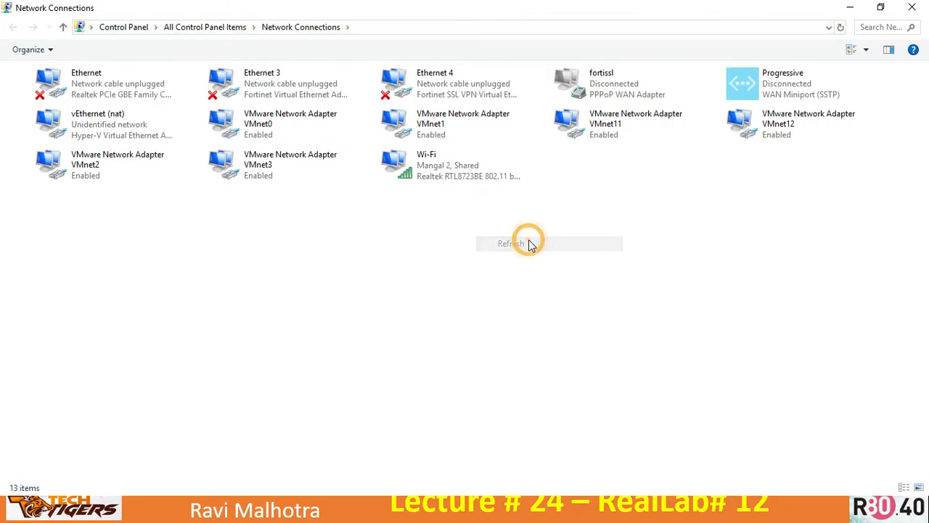
Turn off Internet Connection Sharing for the Wi-Fi adapter and refresh the adapter list
click(442, 167)
right_click(441, 166)
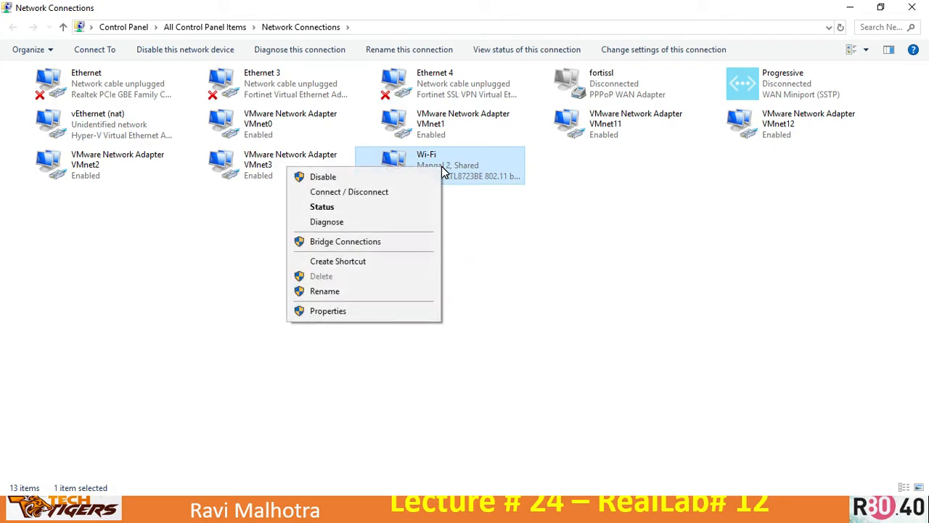
click(327, 310)
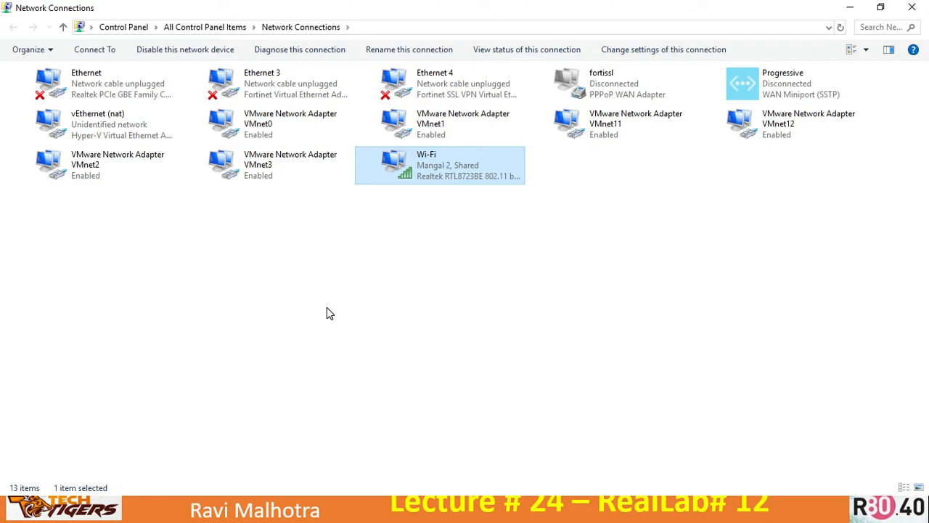
key(alt+Return)
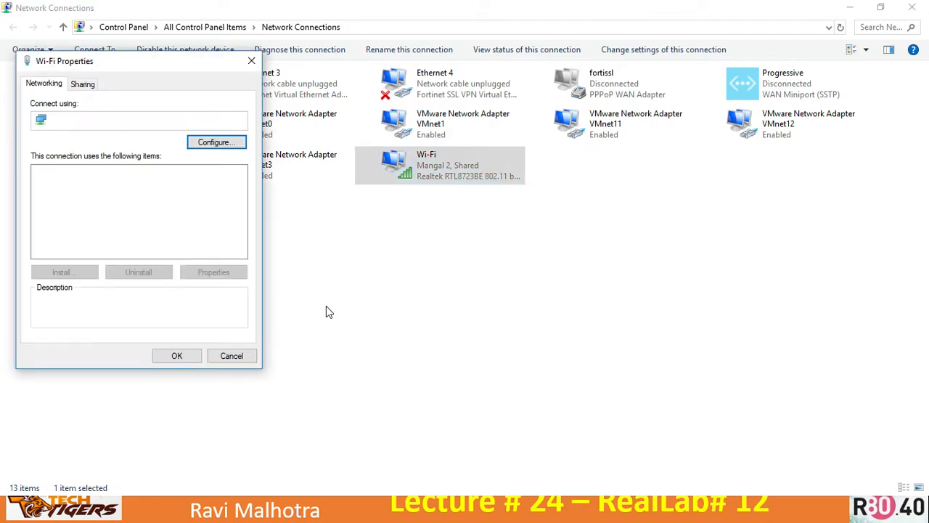
click(84, 87)
click(41, 125)
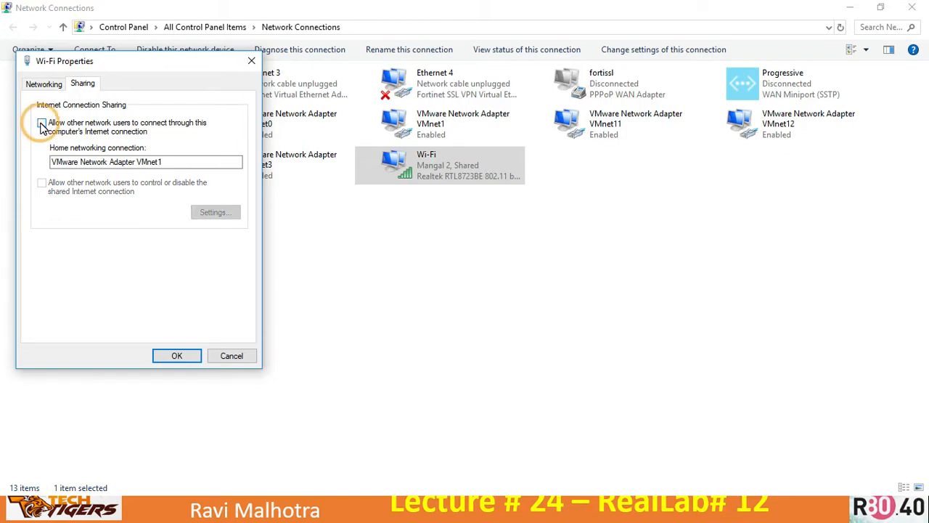
click(174, 356)
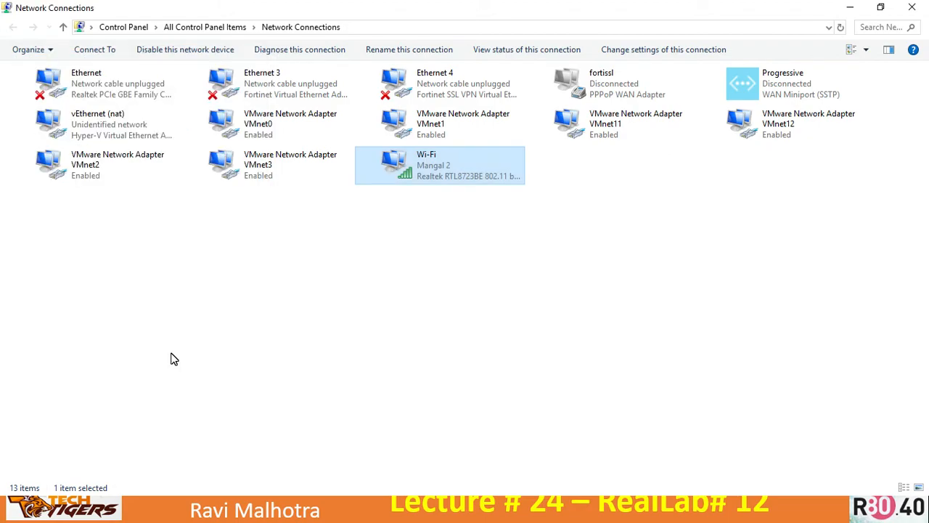
right_click(286, 264)
click(194, 322)
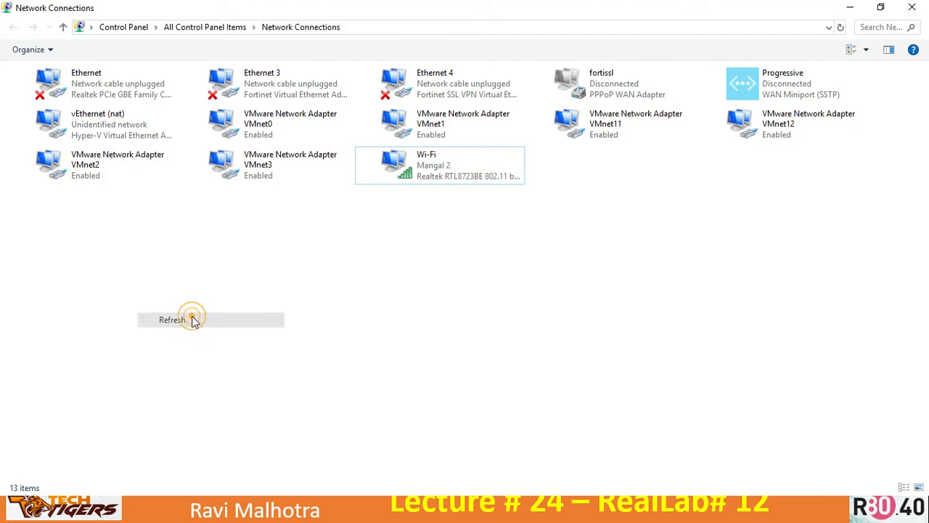
Enable Internet Connection Sharing for the Wi-Fi adapter with VMware Network Adapter VMnet1 as home networking connection, then refresh and close Network Connections
right_click(446, 156)
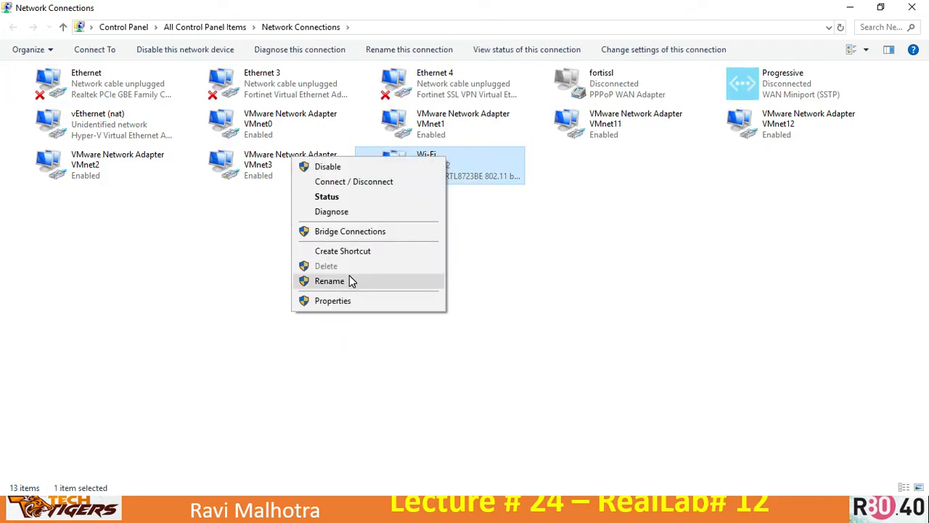
click(334, 301)
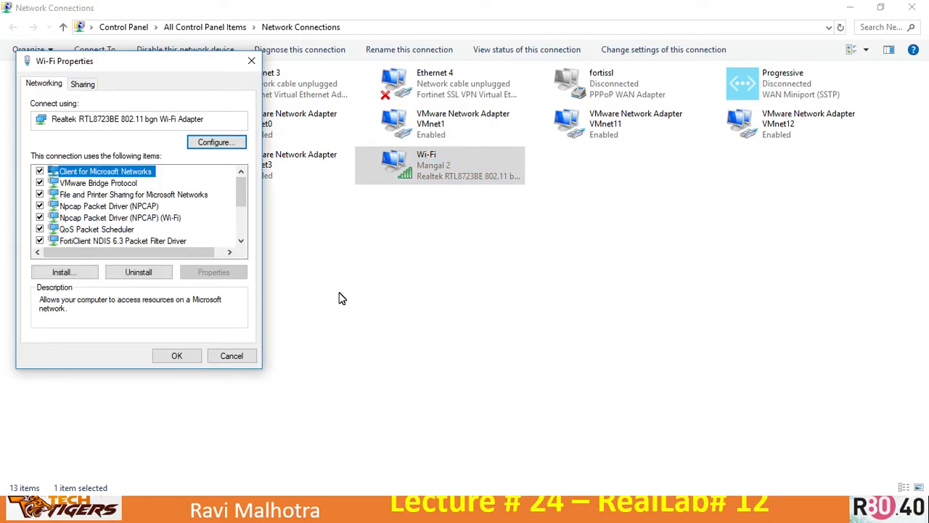
click(74, 87)
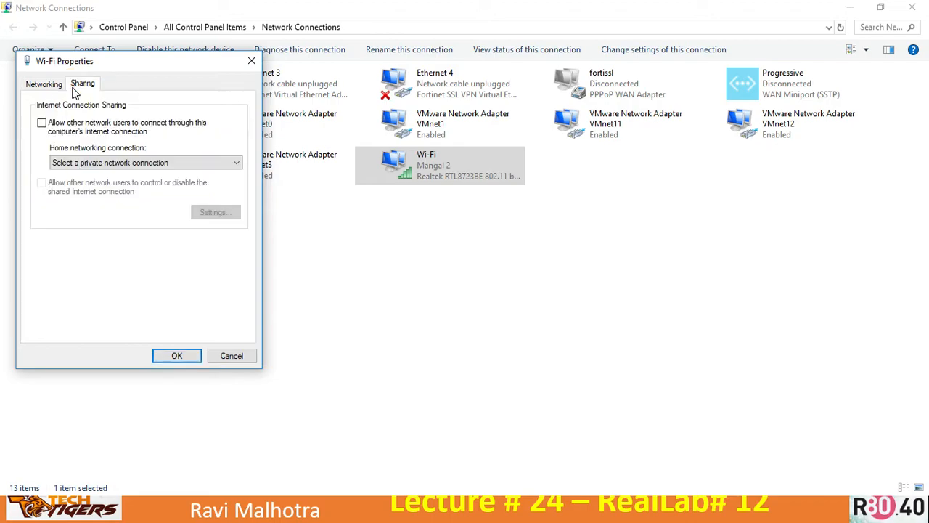
click(41, 123)
click(124, 163)
scroll(145, 197, up, 1)
click(145, 197)
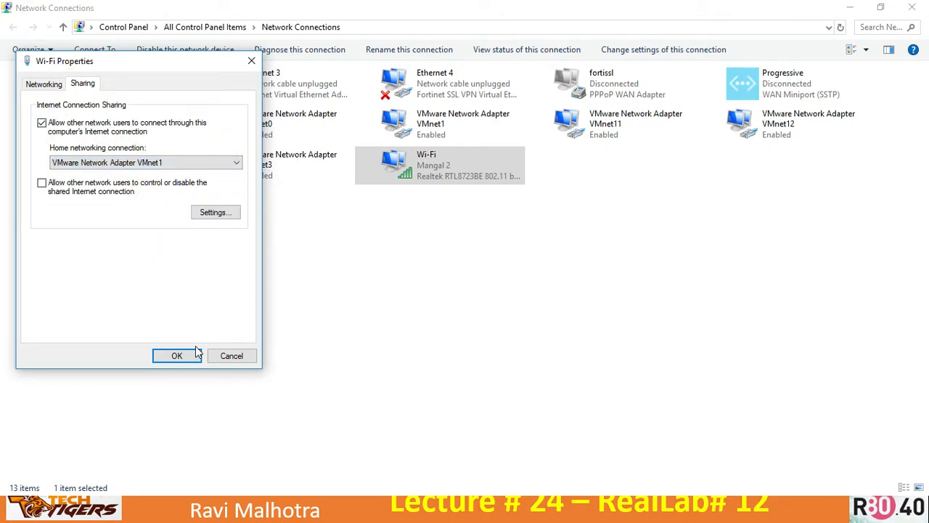
click(174, 355)
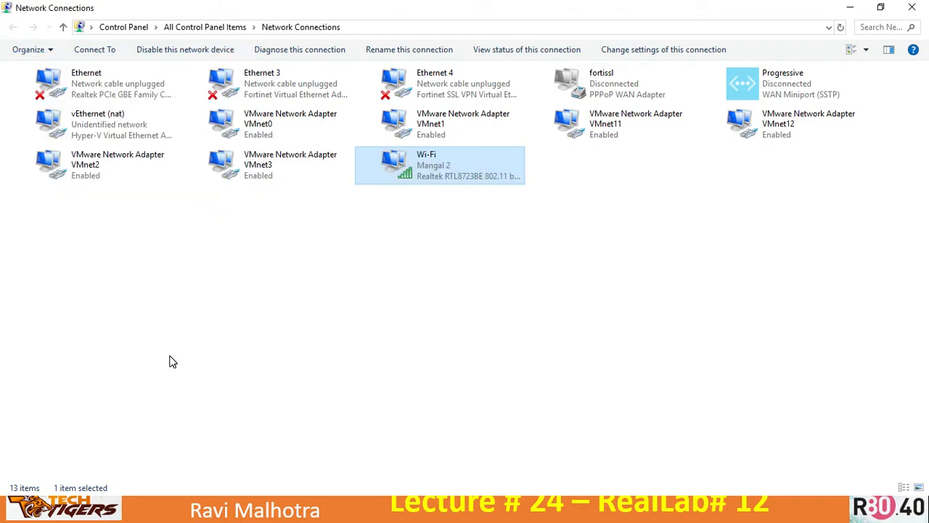
right_click(613, 198)
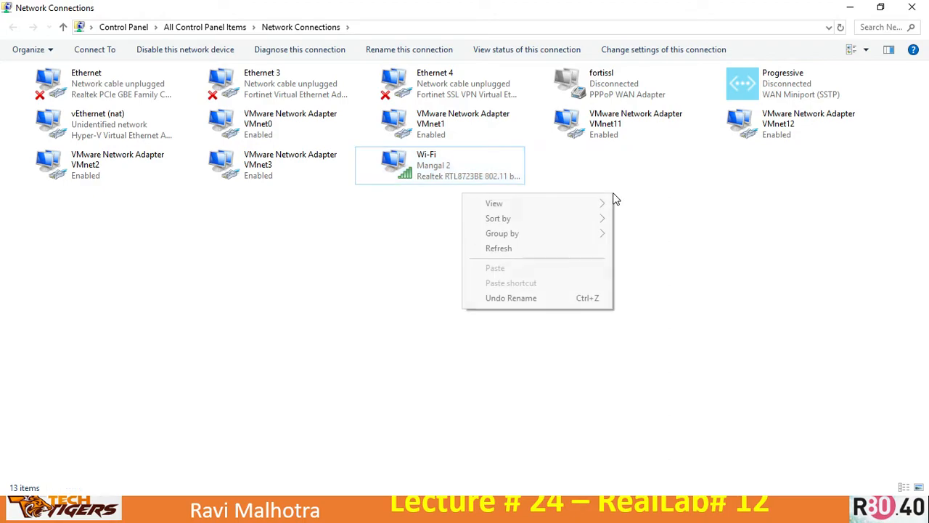
click(498, 248)
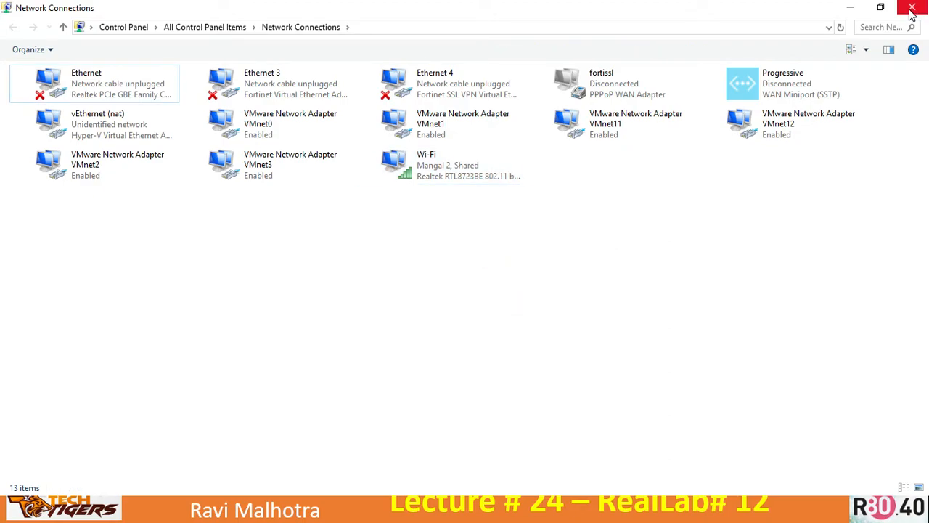
click(913, 9)
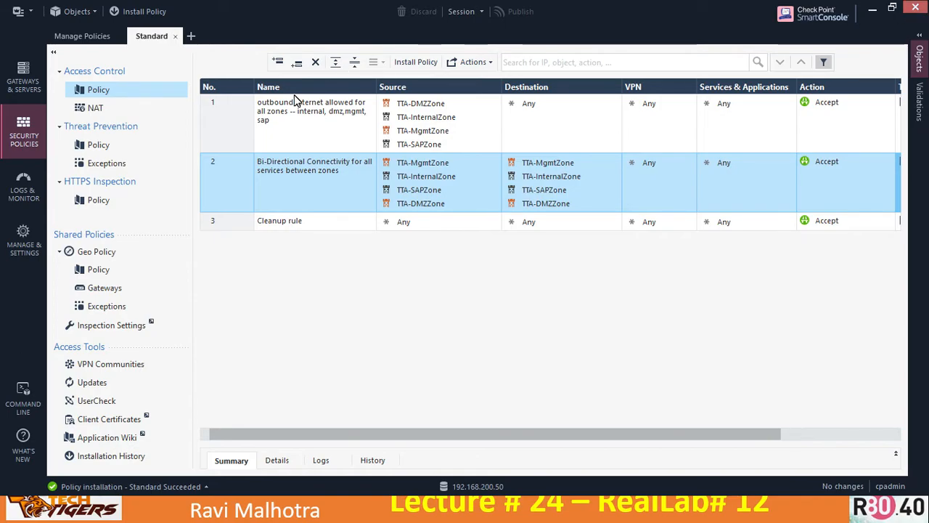
Switch to VMware Workstation and bring up the Windows_Server_2008 desktop
key(alt+Tab)
key(alt+Tab)
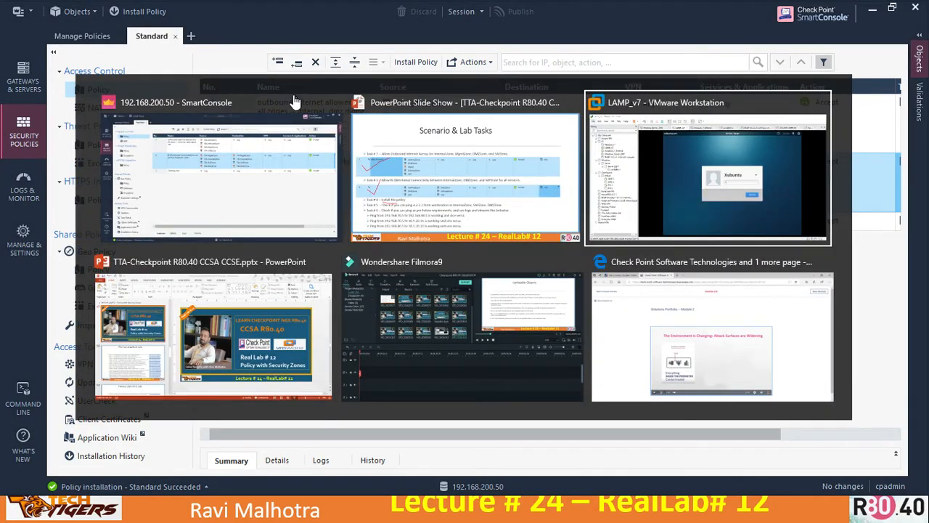
click(109, 155)
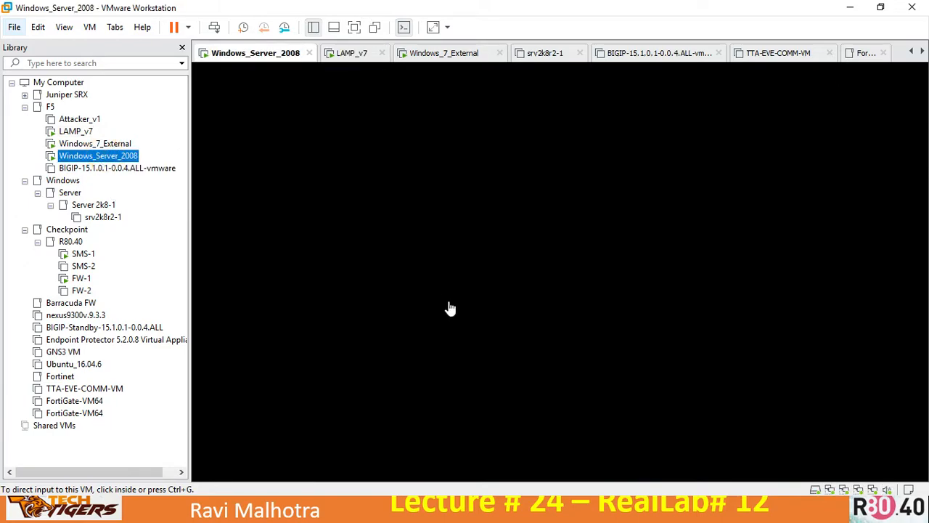
click(573, 265)
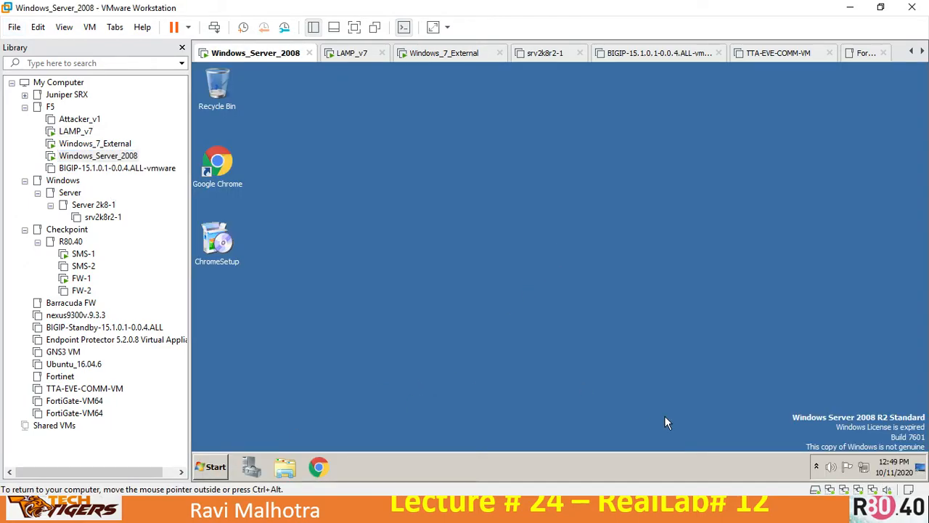
Review the virtual network assignments of the first two network adapters in the Windows_Server_2008 machine settings
click(846, 490)
click(884, 479)
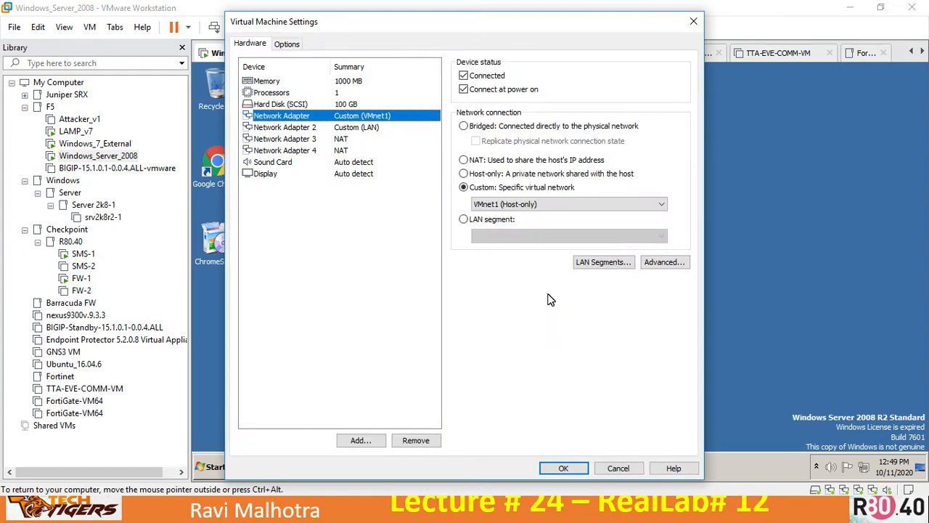
click(367, 129)
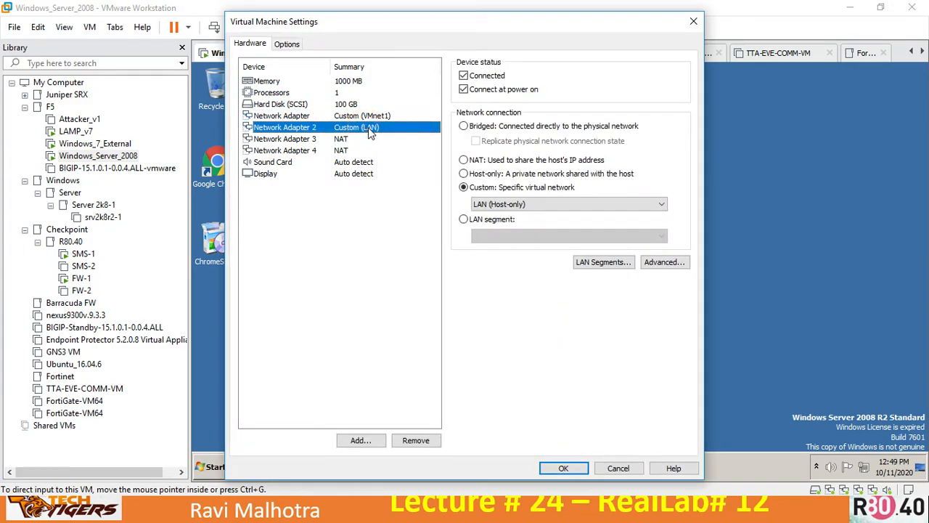
click(565, 469)
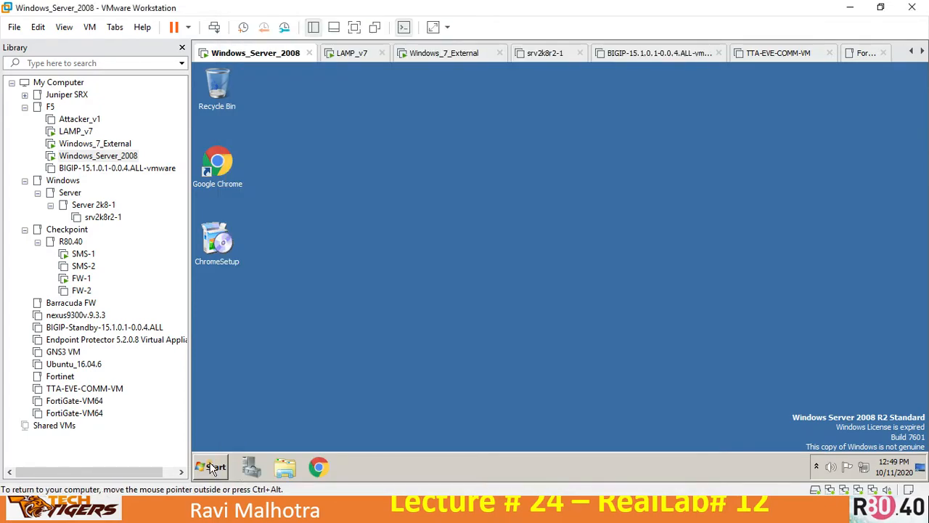
Open a Command Prompt on the Windows_Server_2008 machine and launch Network Connections with ncpa.cpl
click(212, 468)
click(212, 469)
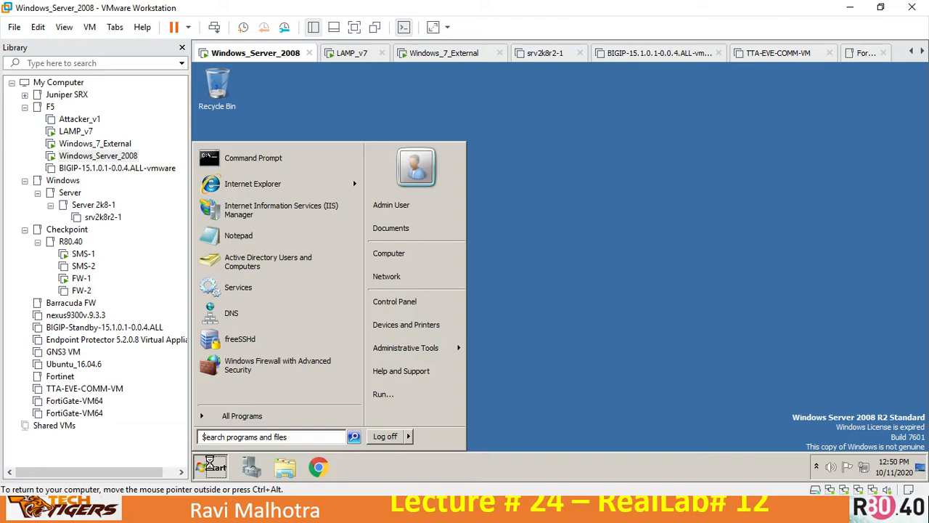
text(cmd)
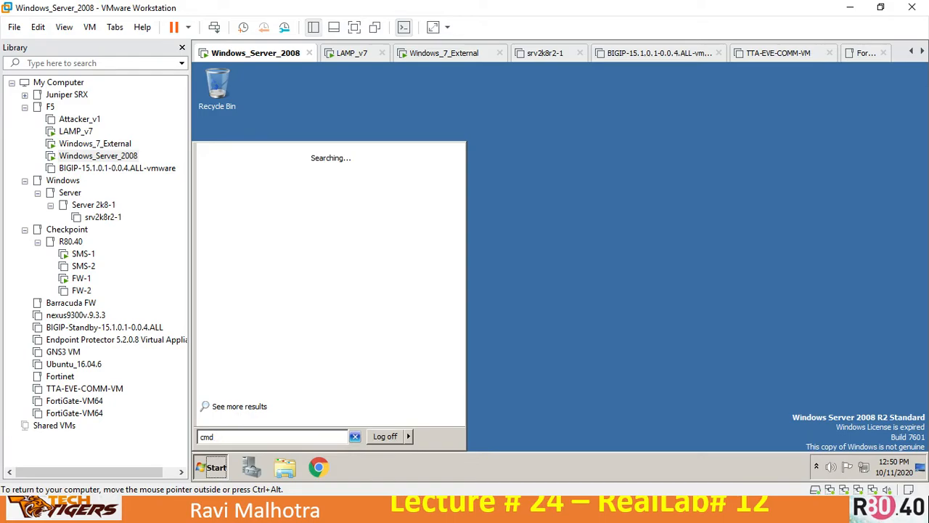
key(Escape)
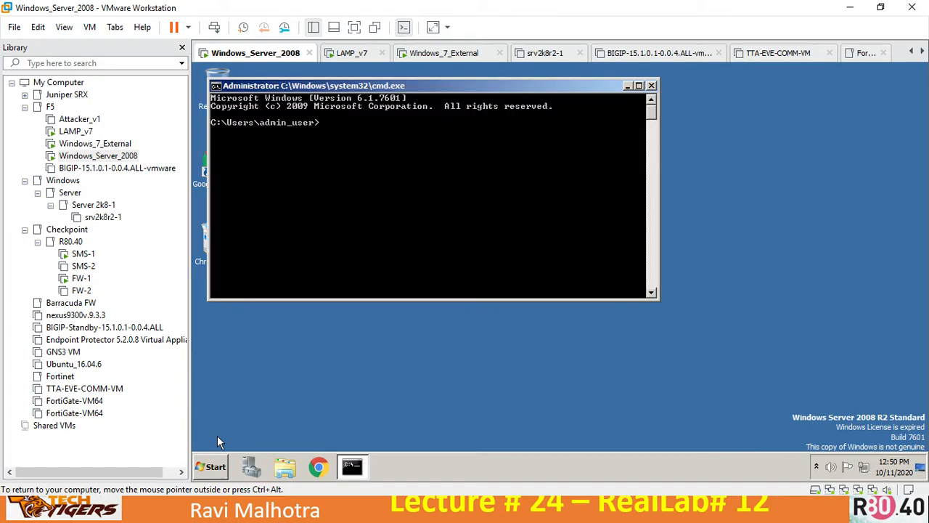
text(ncpa.cpl)
key(Return)
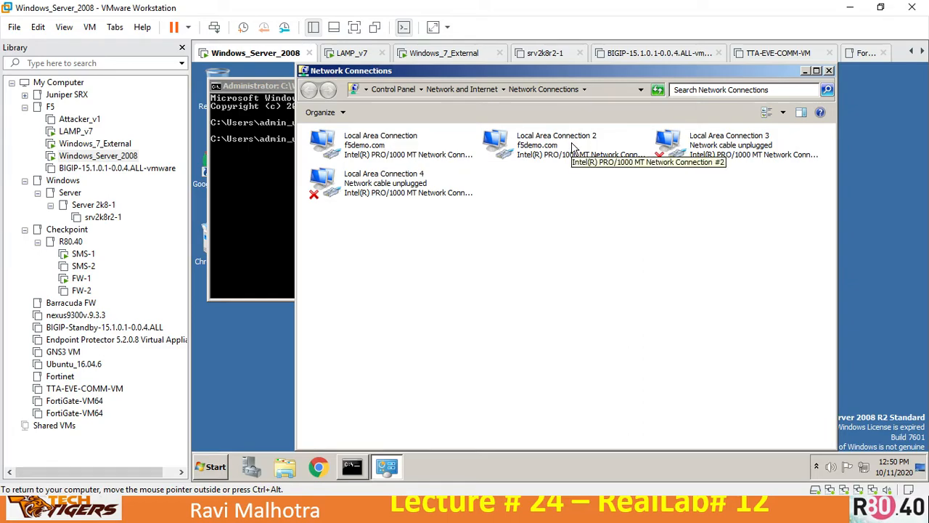
Clear the default gateway in the IPv4 properties of Local Area Connection and apply the change
click(366, 149)
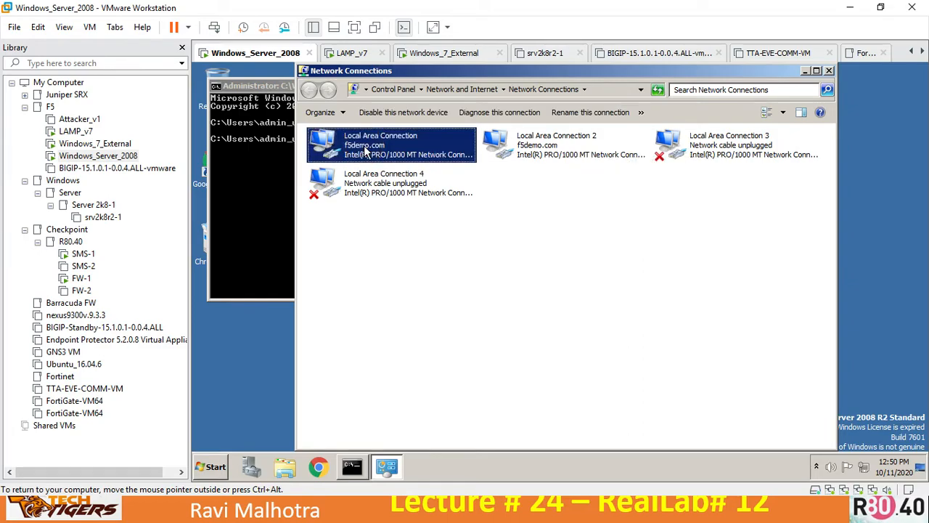
double_click(366, 149)
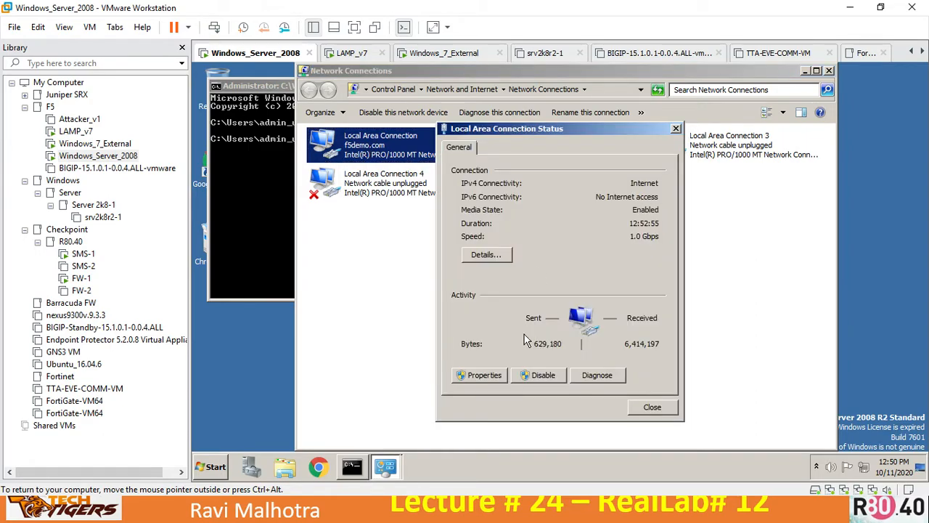
click(479, 376)
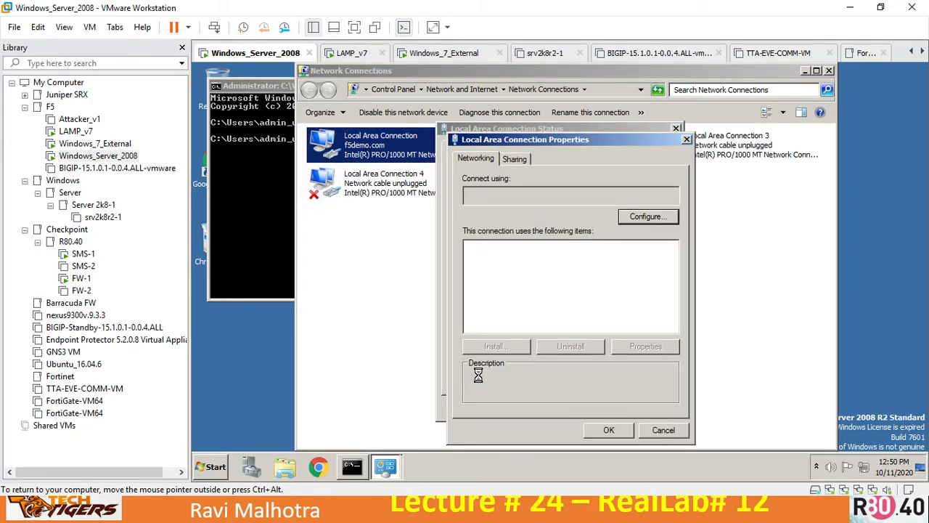
double_click(605, 293)
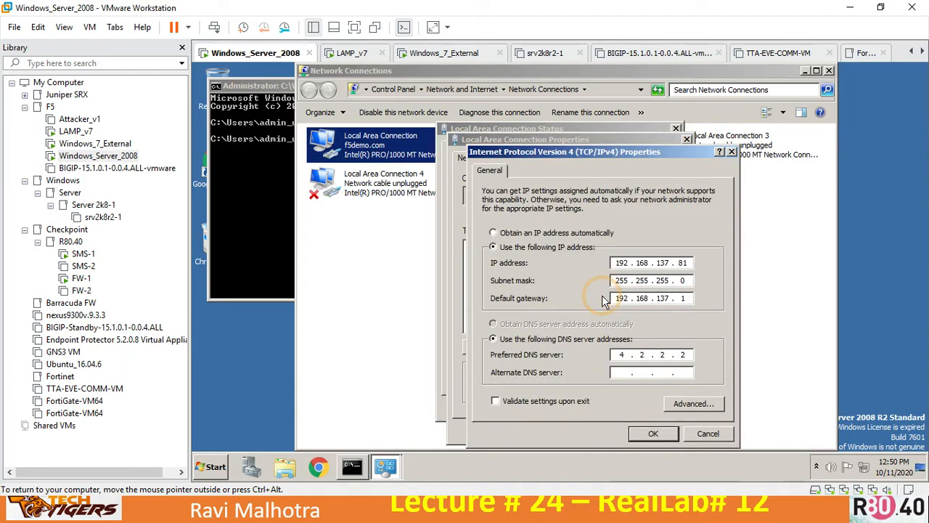
click(691, 299)
key(BackSpace)
key(BackSpace)
key(BackSpace)
key(BackSpace)
key(BackSpace)
key(BackSpace)
key(BackSpace)
key(BackSpace)
key(BackSpace)
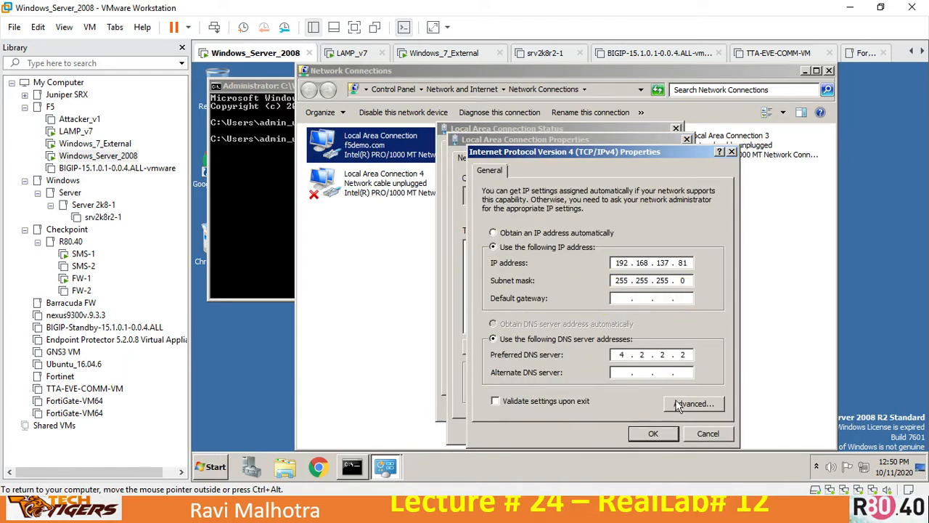
click(653, 434)
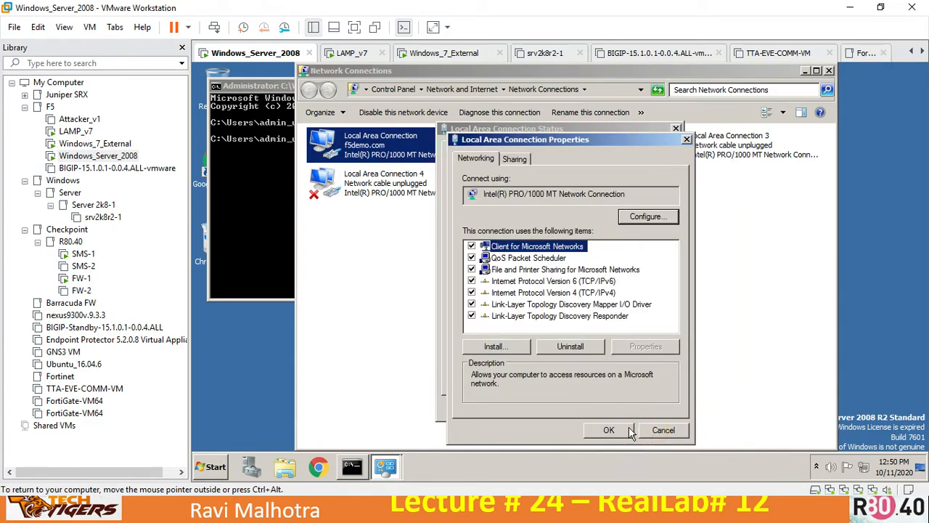
click(613, 431)
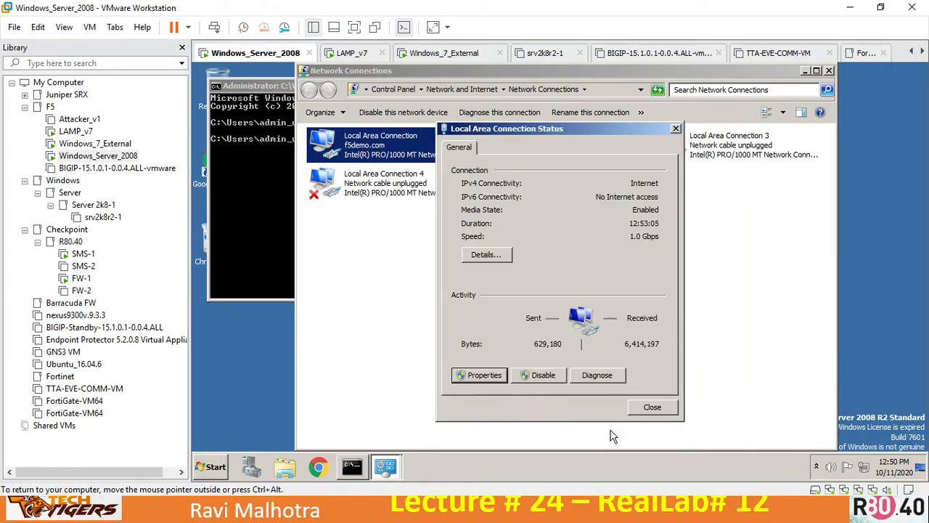
click(652, 406)
Set the IPv4 default gateway of Local Area Connection 2 to 192.168.70.100 and refresh the adapter list
double_click(546, 152)
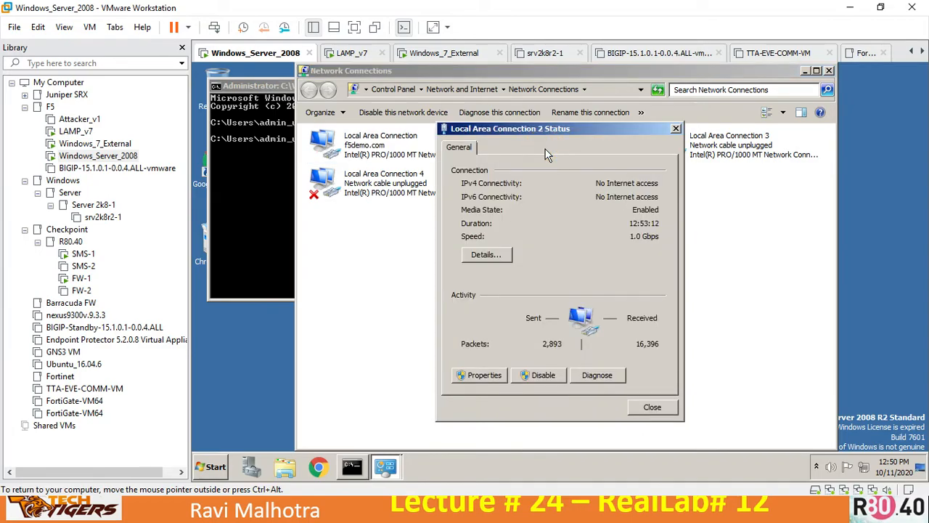
click(485, 375)
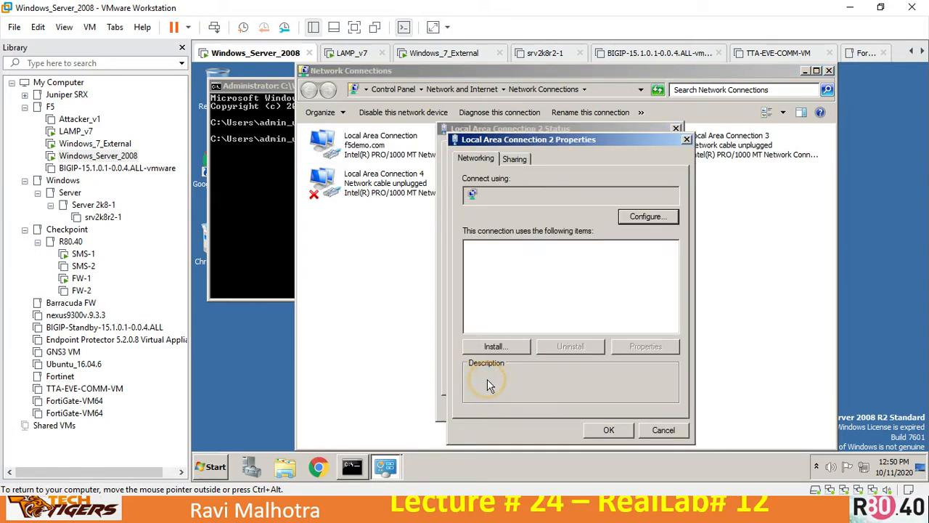
double_click(569, 292)
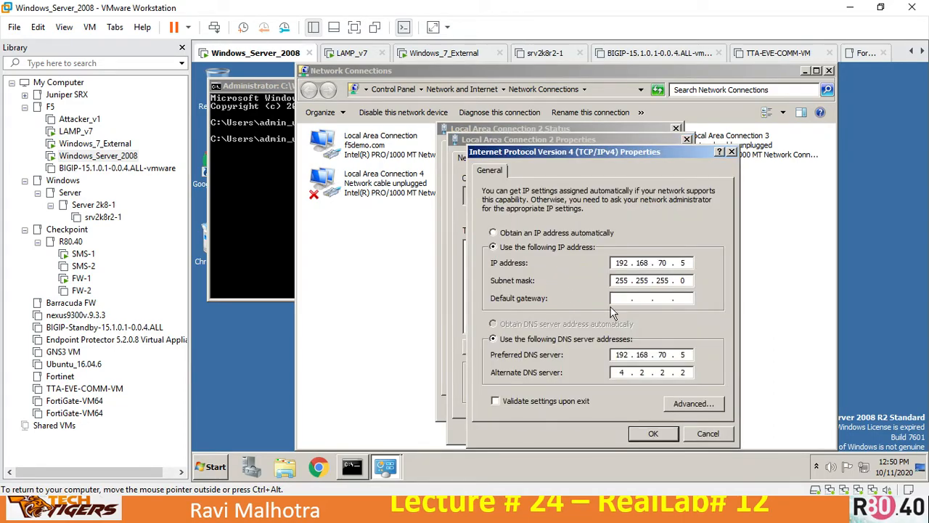
click(618, 300)
text(192 . 168 . 70 . 100)
click(648, 434)
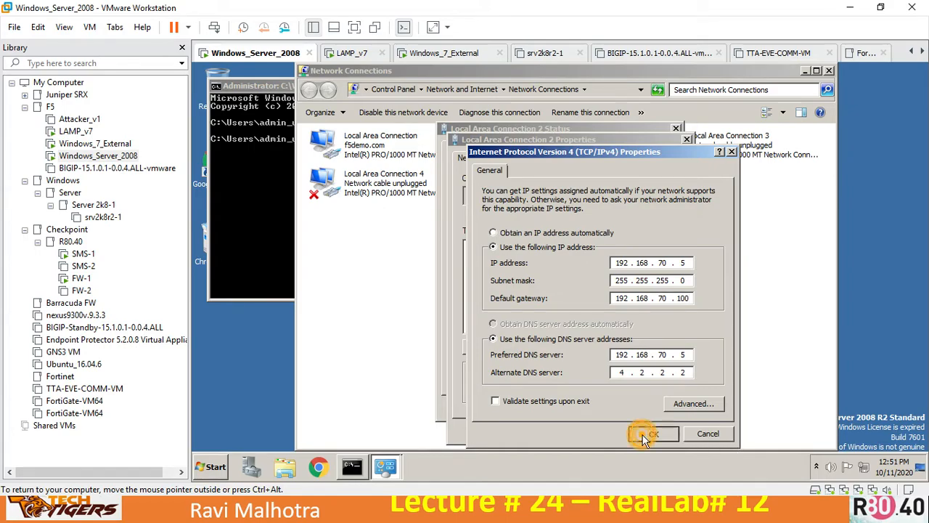
click(611, 432)
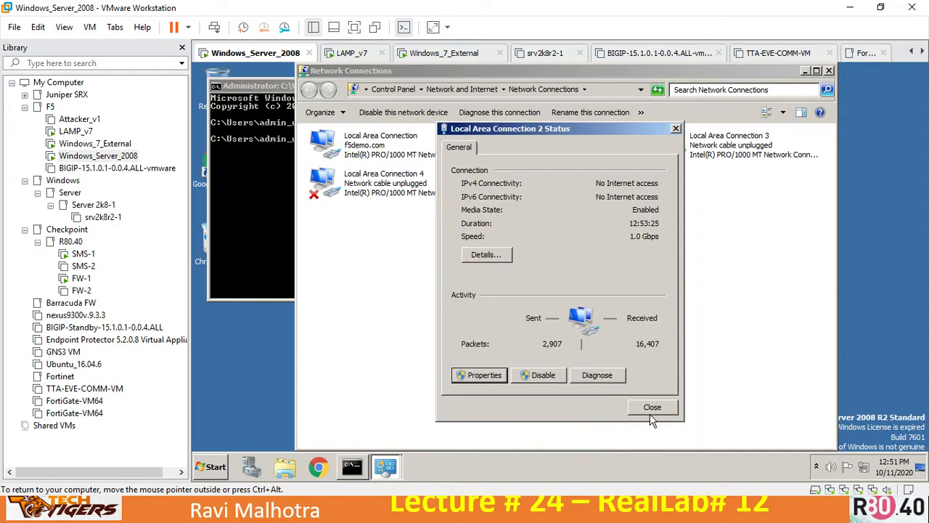
click(652, 408)
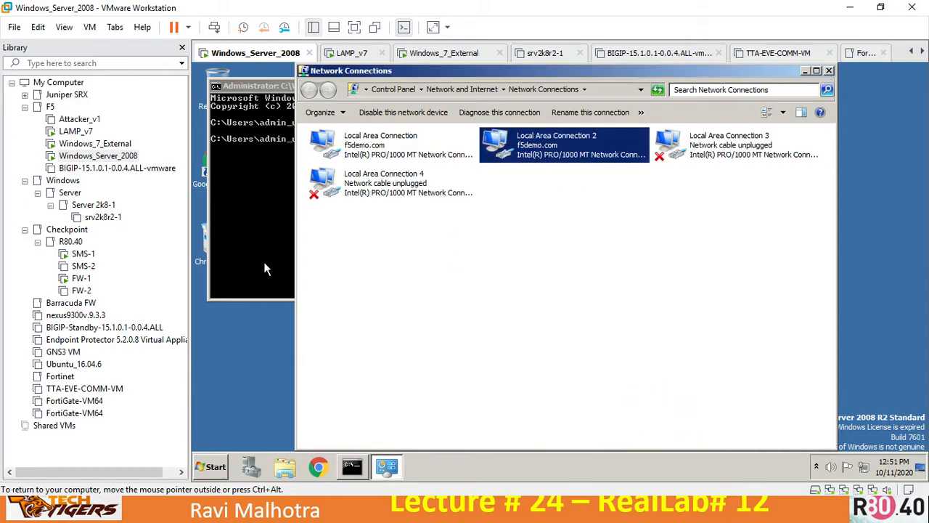
right_click(498, 270)
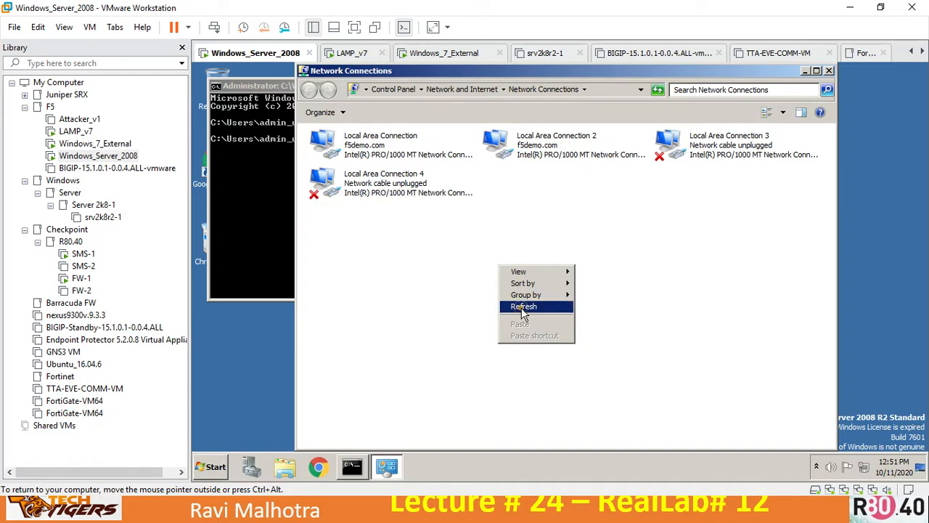
click(517, 306)
Ping 4.2.2.2 from the server's Command Prompt and stop the ping after a few replies
click(259, 207)
text(ping)
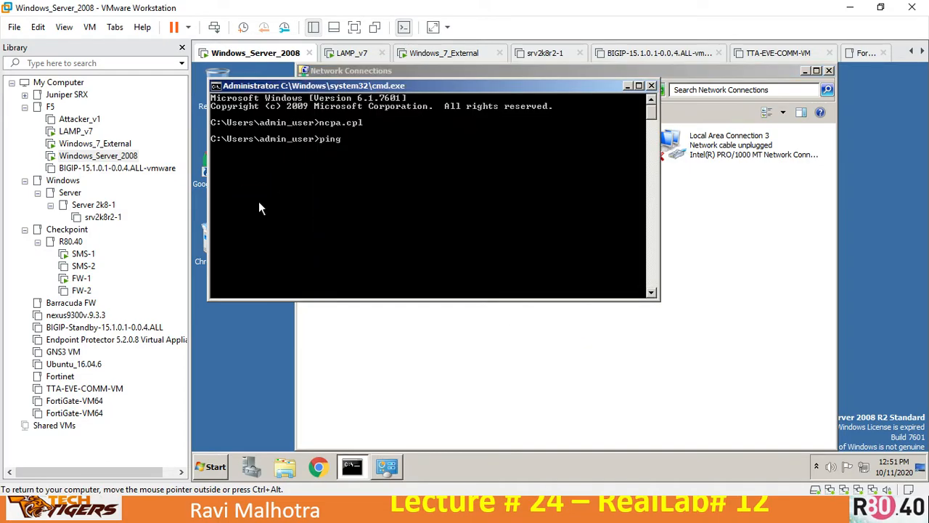
text( 4.2.2.2)
key(Return)
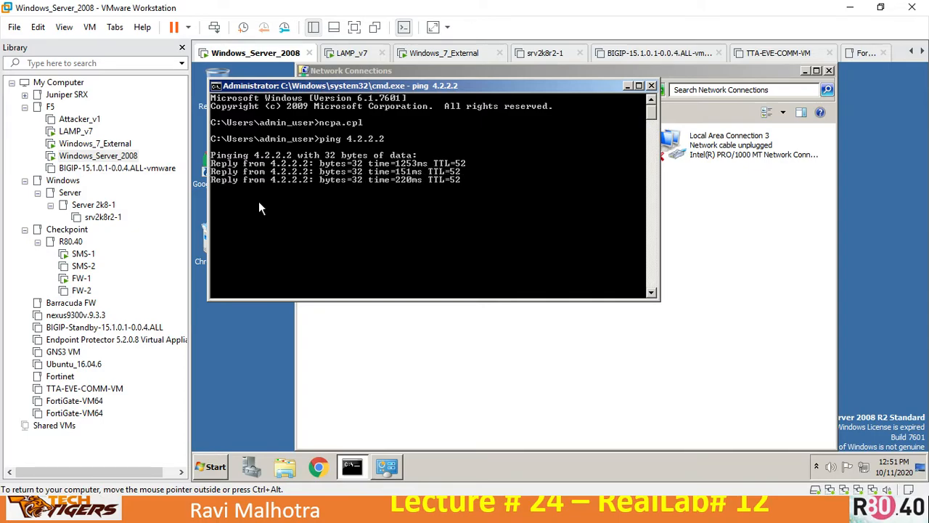
key(ctrl+c)
key(Return)
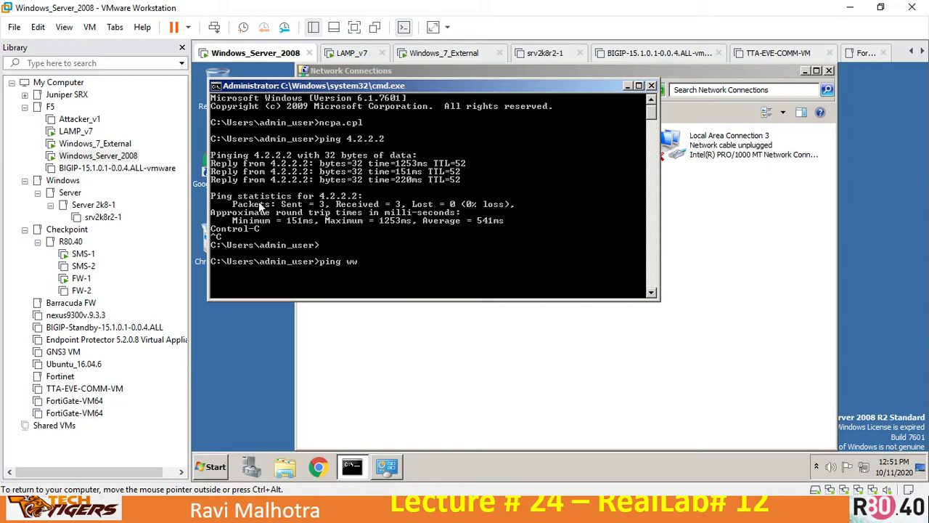
text(com)
key(Return)
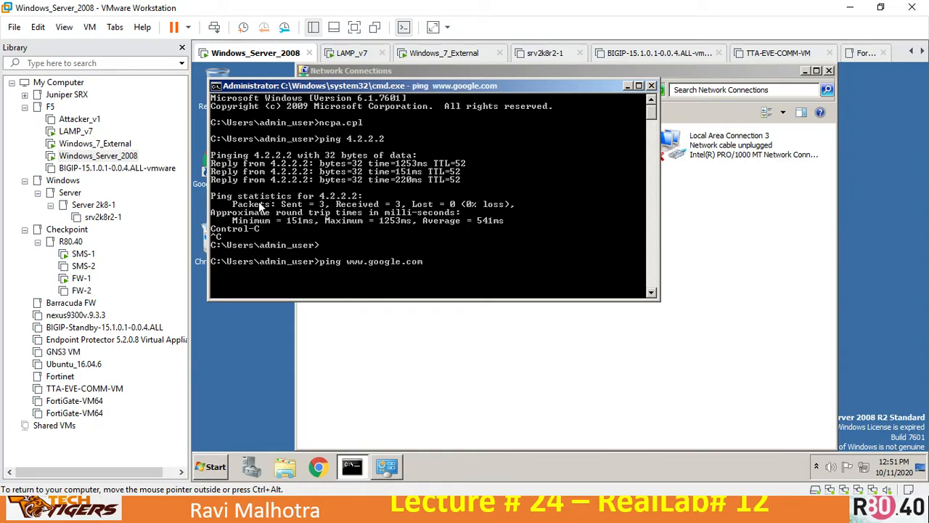
key(ctrl+c)
key(Return)
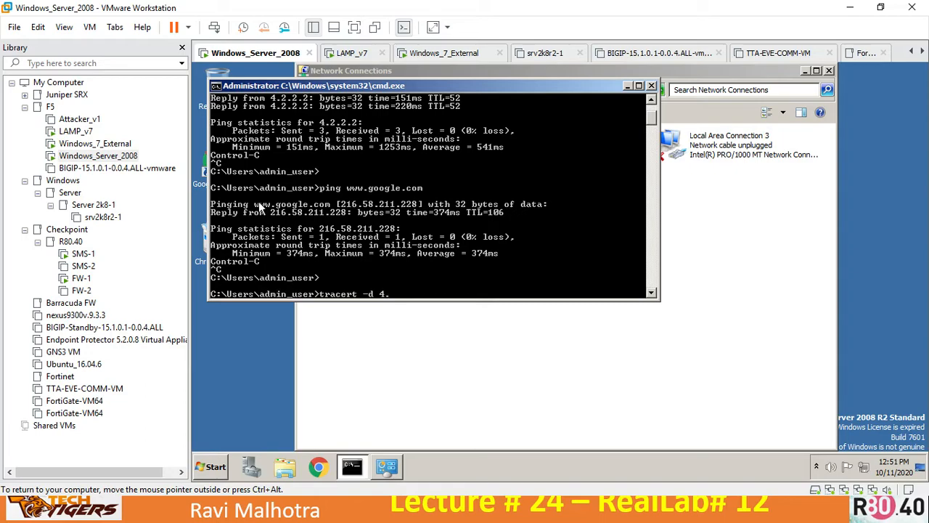
Trace the route from the server to 4.2.2.2 with tracert -d and stop after the first hops
key(Return)
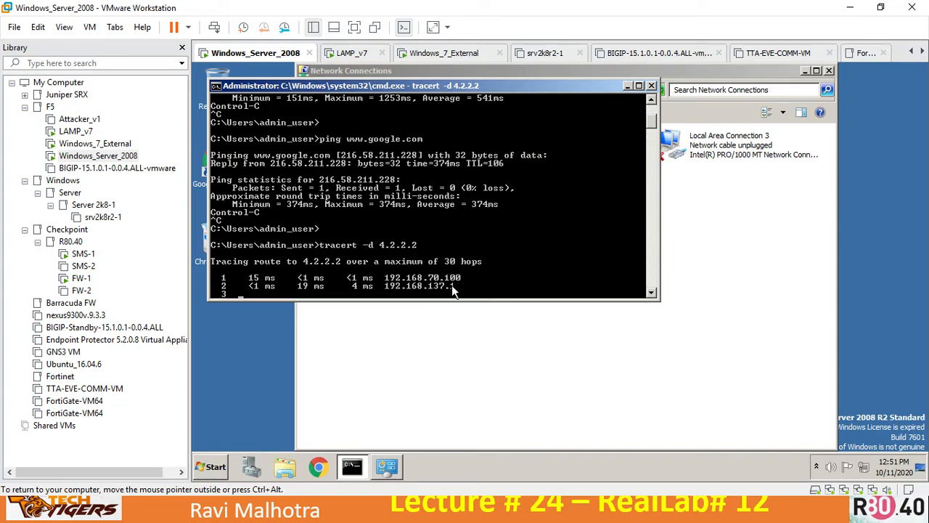
key(ctrl+c)
key(Return)
Glance at the policy in SmartConsole, return to the server and run ipconfig to review its adapter addresses
key(ctrl+alt)
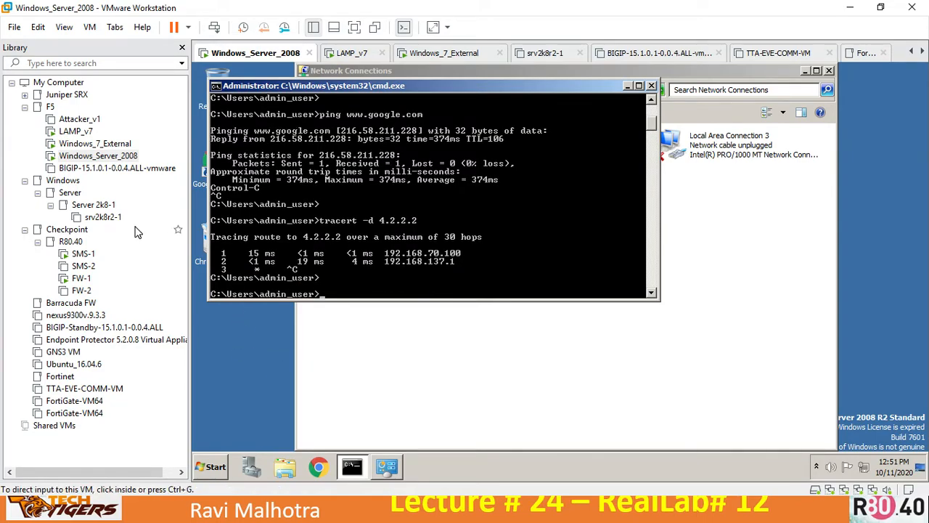
key(alt+Tab)
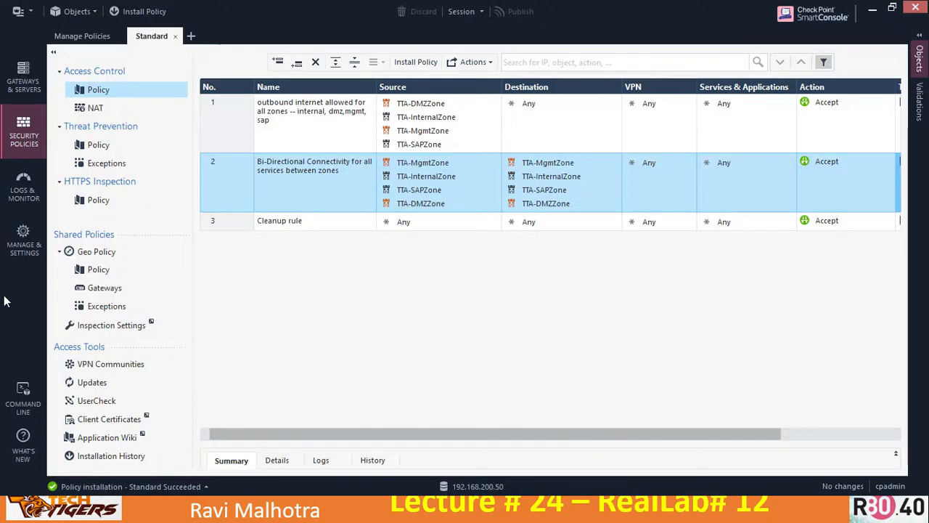
key(alt+Tab)
click(402, 276)
text(ipconfig)
key(Return)
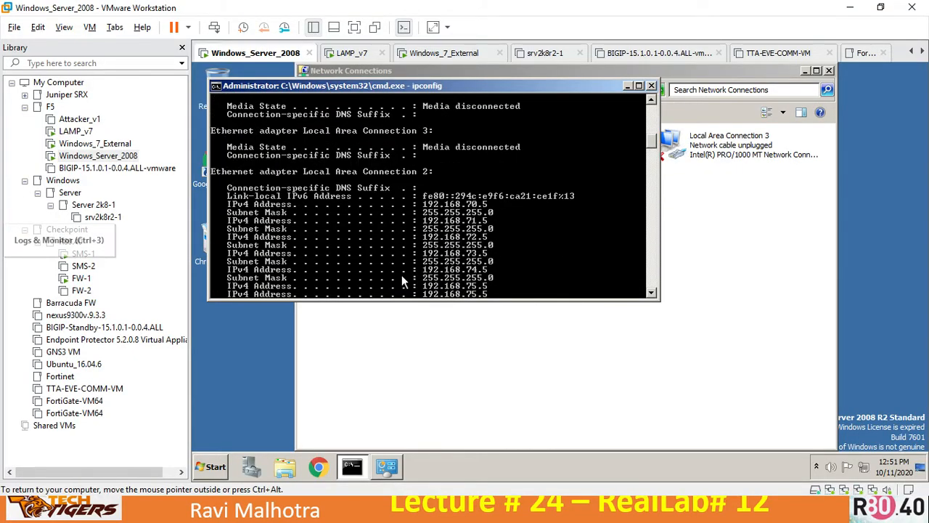
click(651, 100)
drag(651, 101, 651, 102)
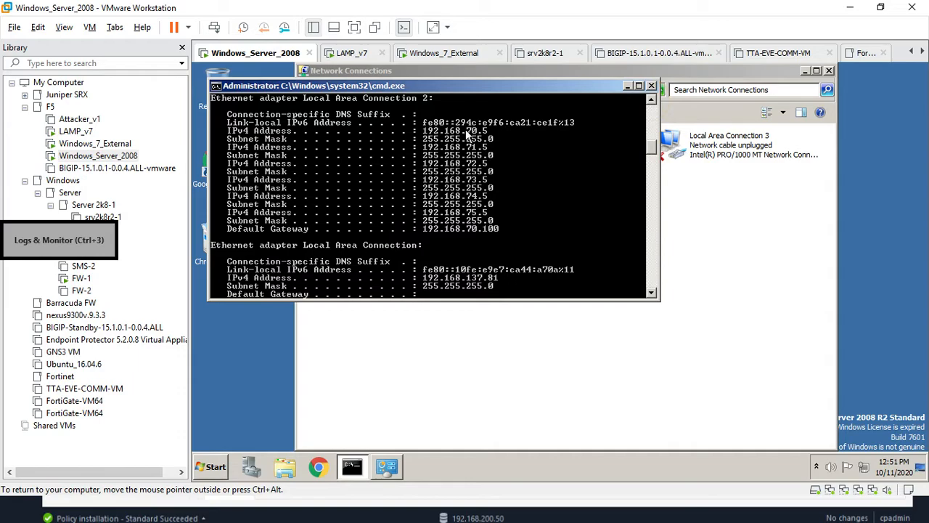
Switch to Check Point SmartConsole and close the 2020-10-04_000000.log tab in Logs & Monitor
key(ctrl+alt)
key(alt+Tab)
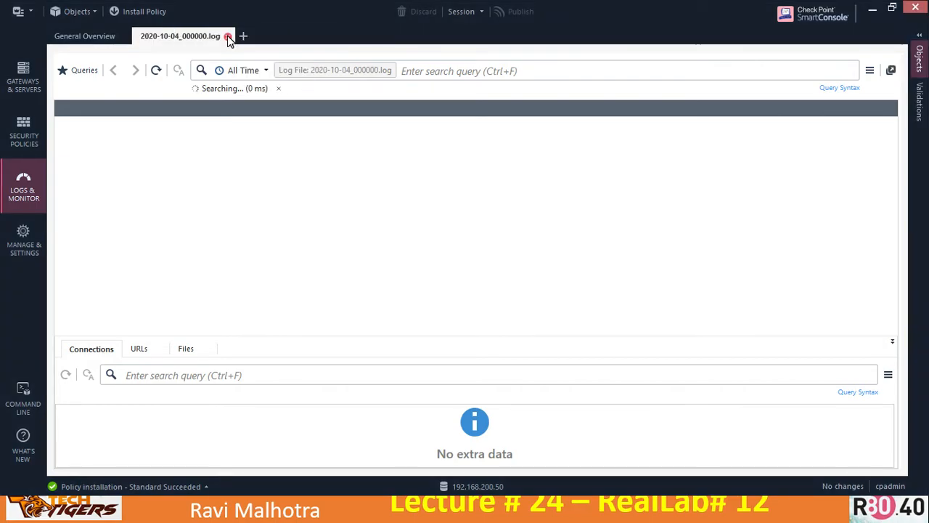
click(228, 36)
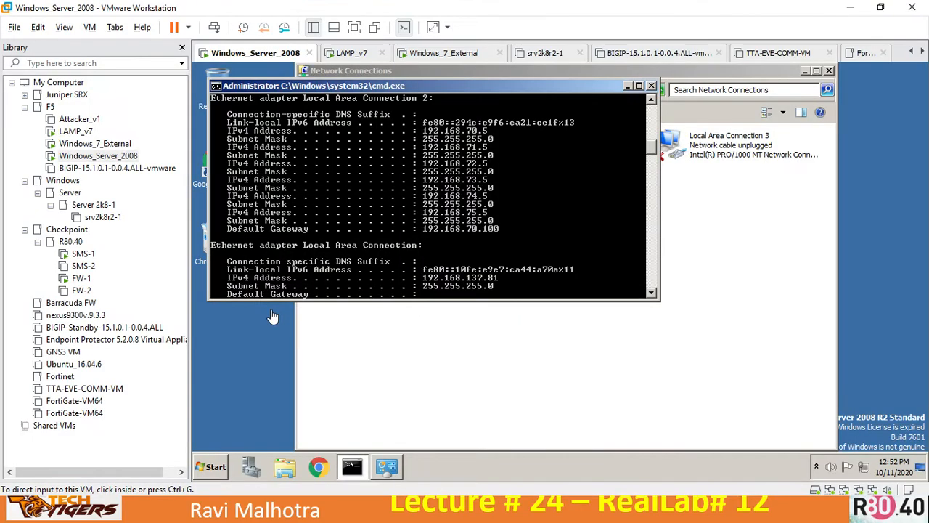
Switch to VMware Workstation and bring up the Windows_7_External desktop
click(94, 144)
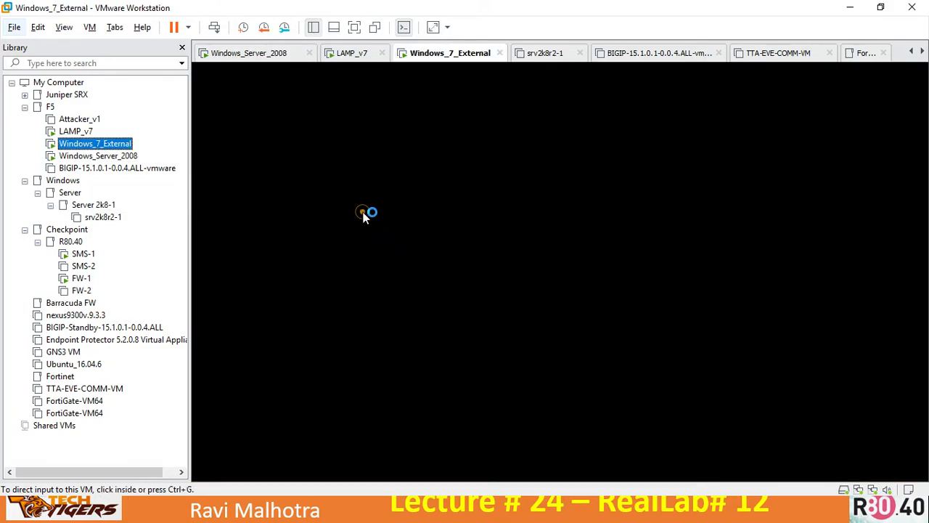
click(494, 274)
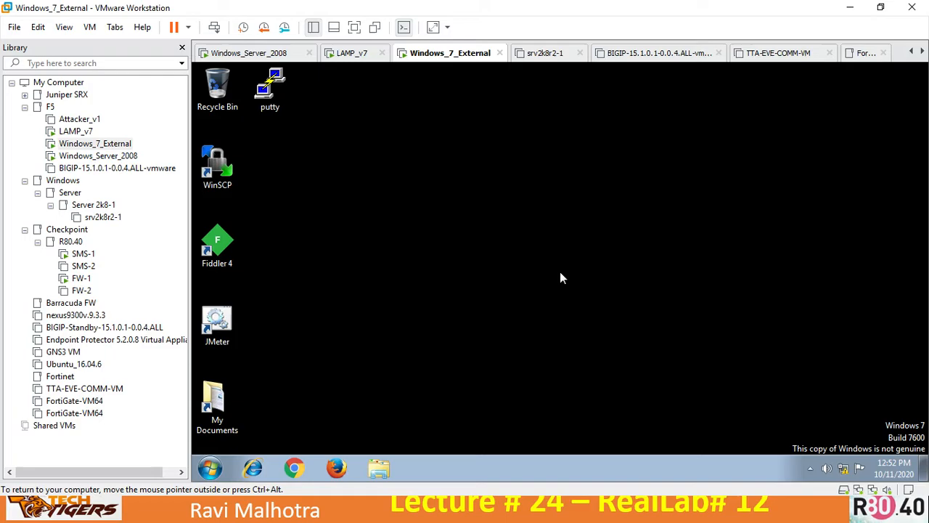
click(109, 145)
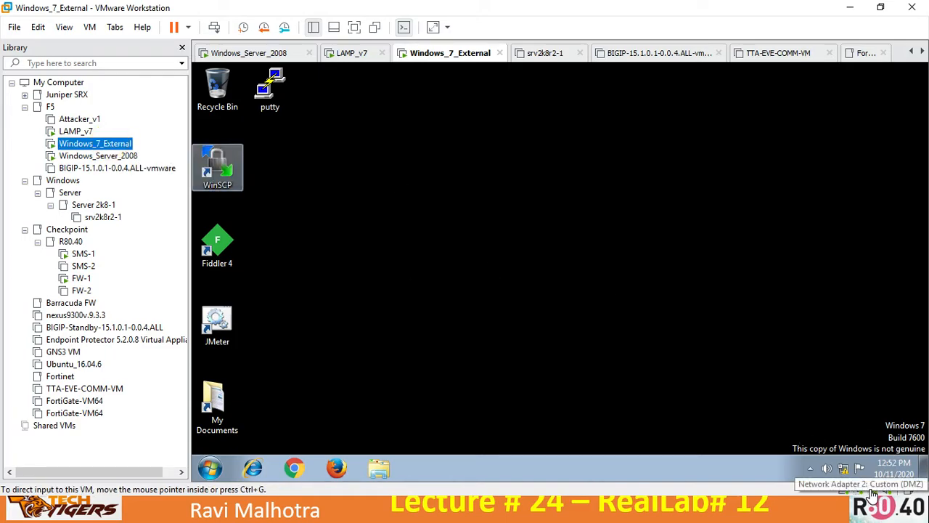
Review the virtual network assignments of both network adapters in the Windows_7_External machine settings
click(871, 490)
click(870, 479)
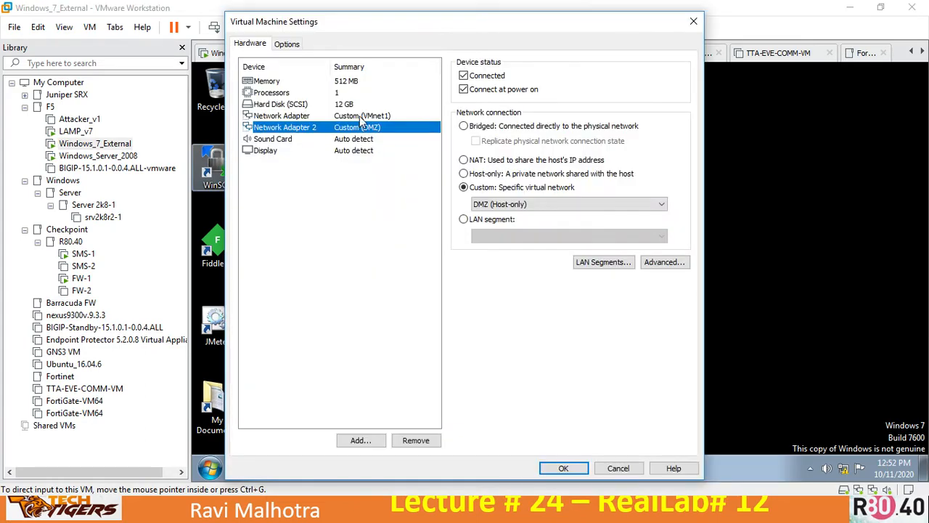
click(361, 116)
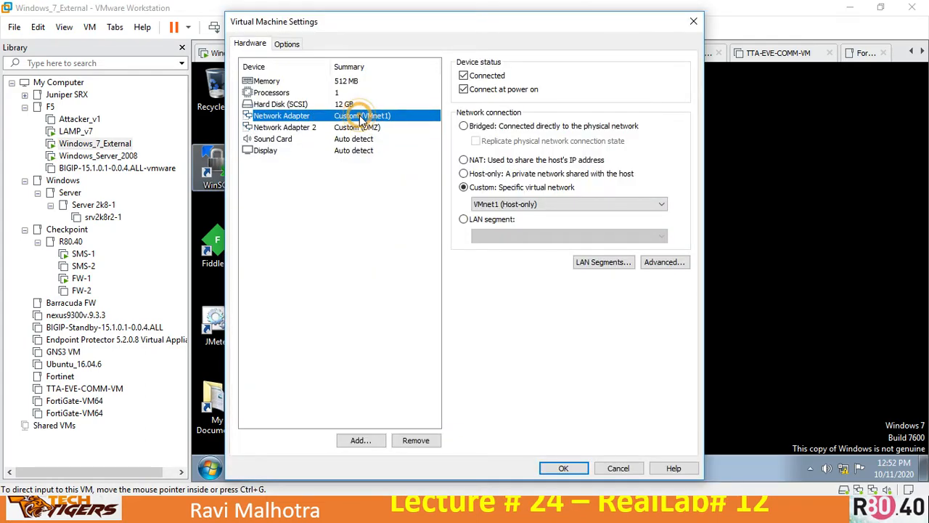
Check Network Adapter 2, accept the machine settings, and open Network Connections by running ncpa.cpl from a command prompt in Windows_7_External
click(362, 129)
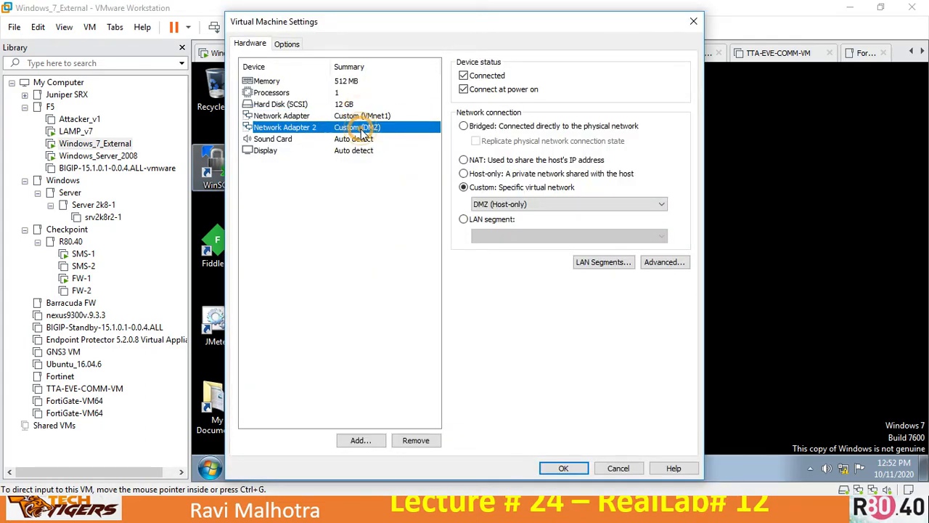
click(563, 468)
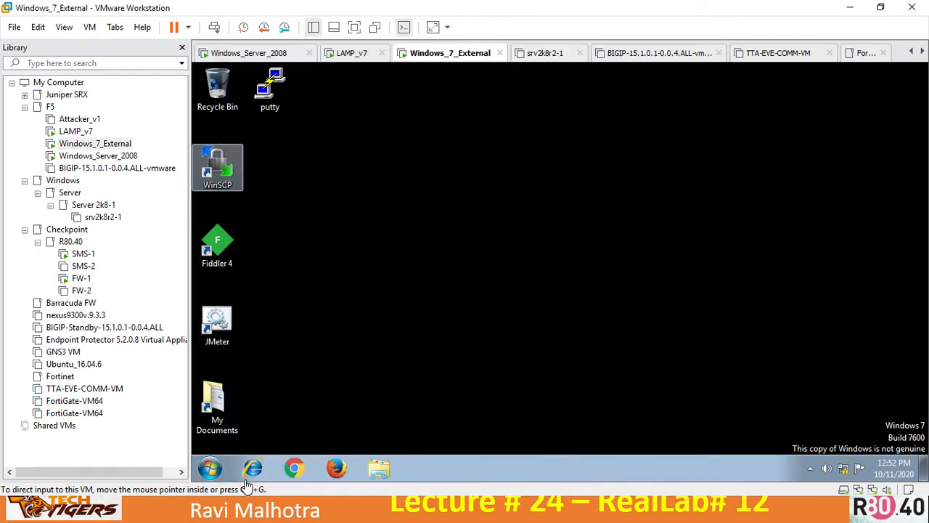
click(210, 469)
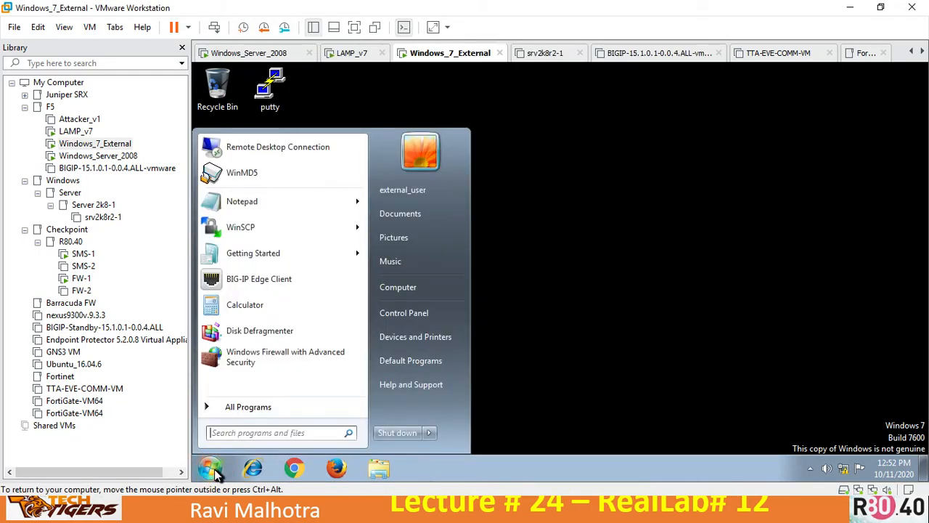
text(cmd)
key(Return)
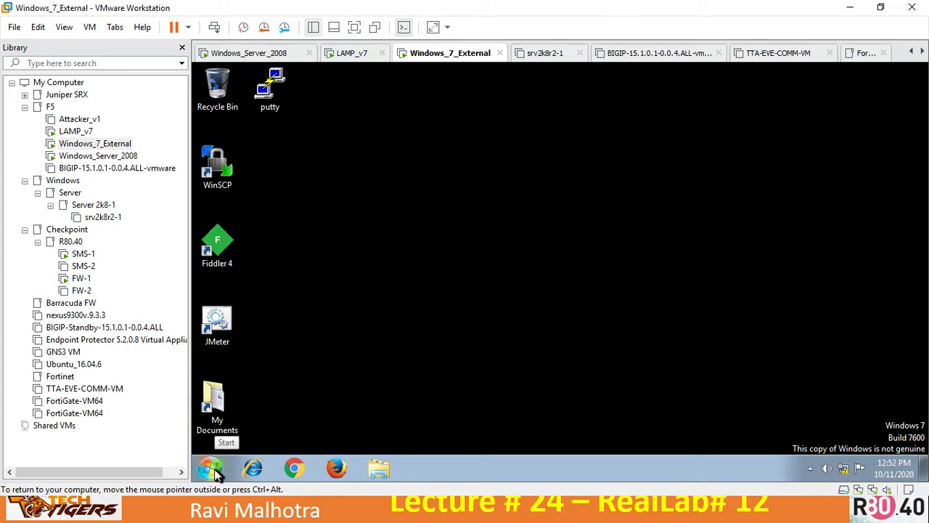
text(ncpa.cpl)
key(Return)
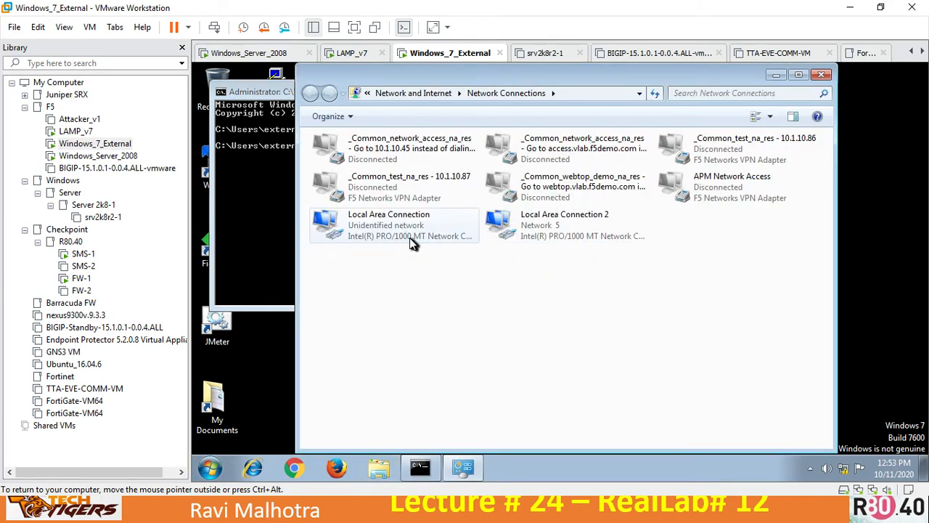
Examine the IPv4 addressing of Local Area Connection and close its dialogs without changing anything
click(410, 243)
double_click(410, 241)
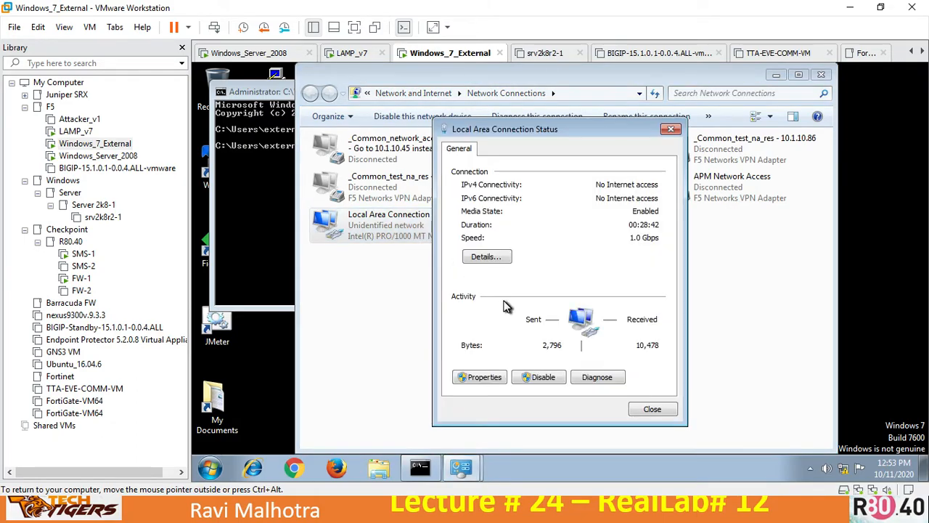
click(481, 377)
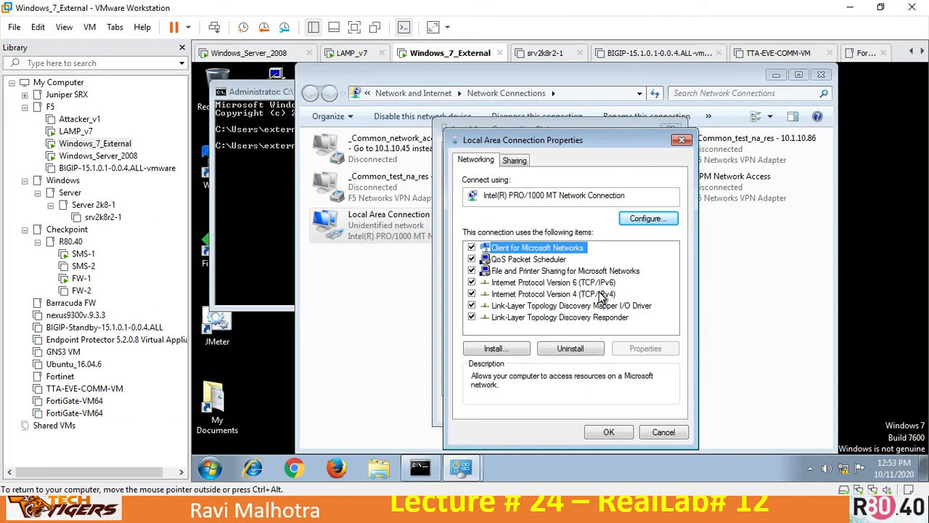
double_click(600, 297)
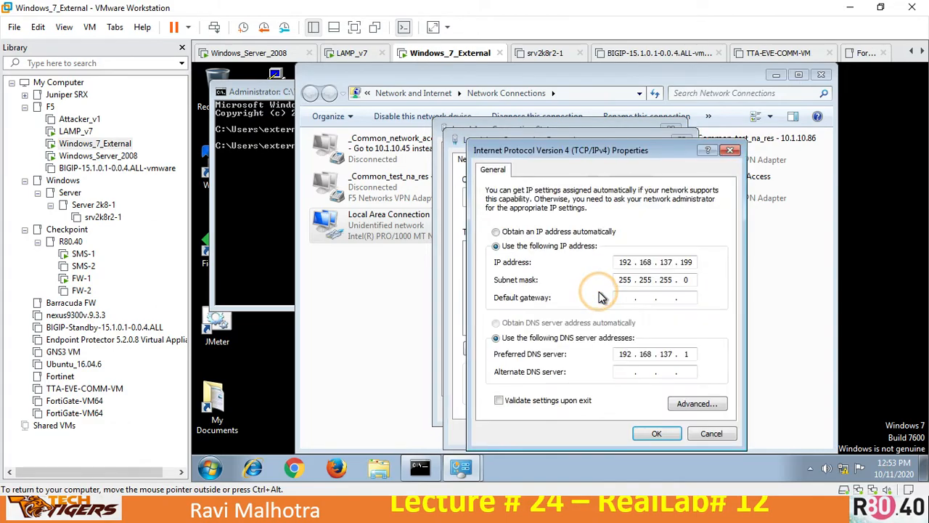
click(717, 433)
click(662, 431)
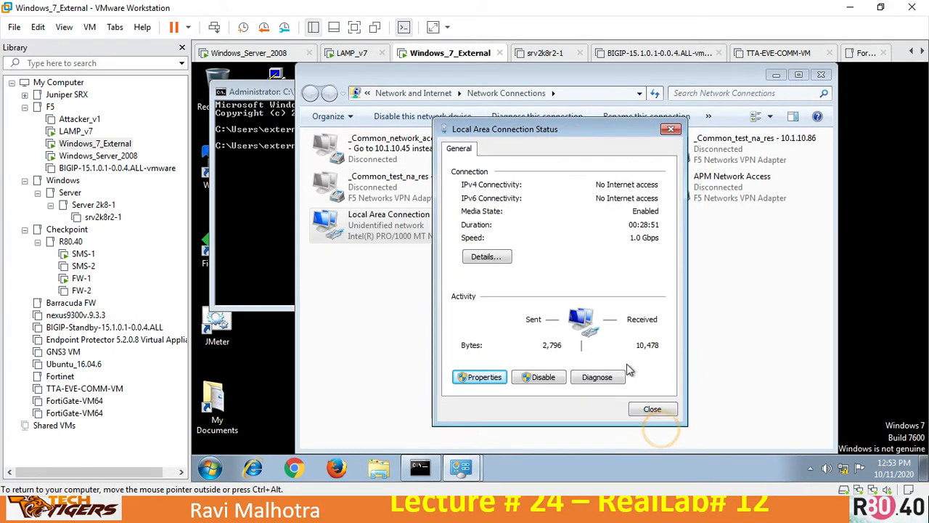
click(652, 408)
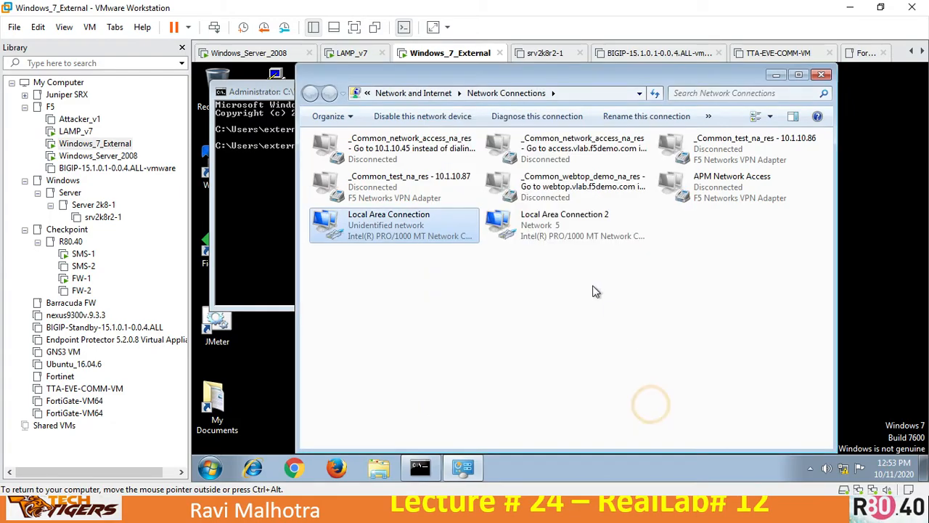
Check the IPv4 default gateway of Local Area Connection 2, accept its dialogs and close Network Connections
double_click(555, 240)
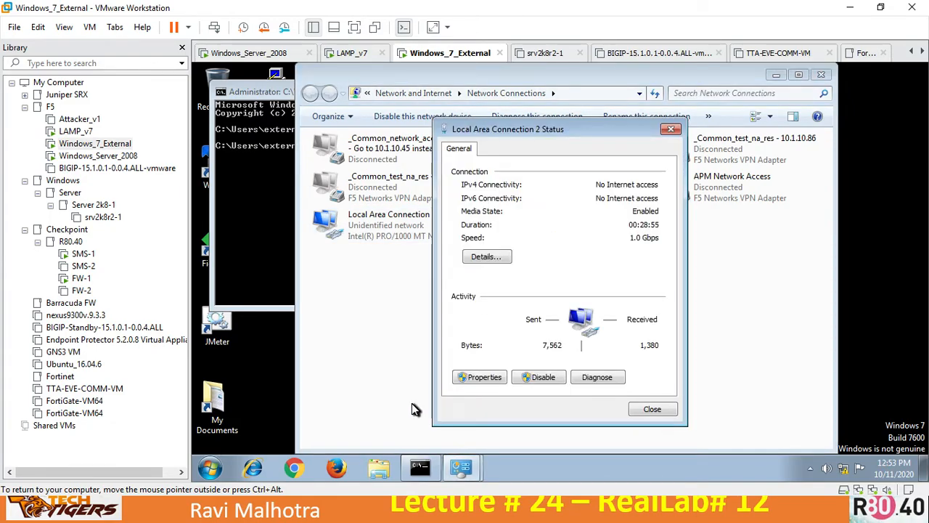
click(468, 383)
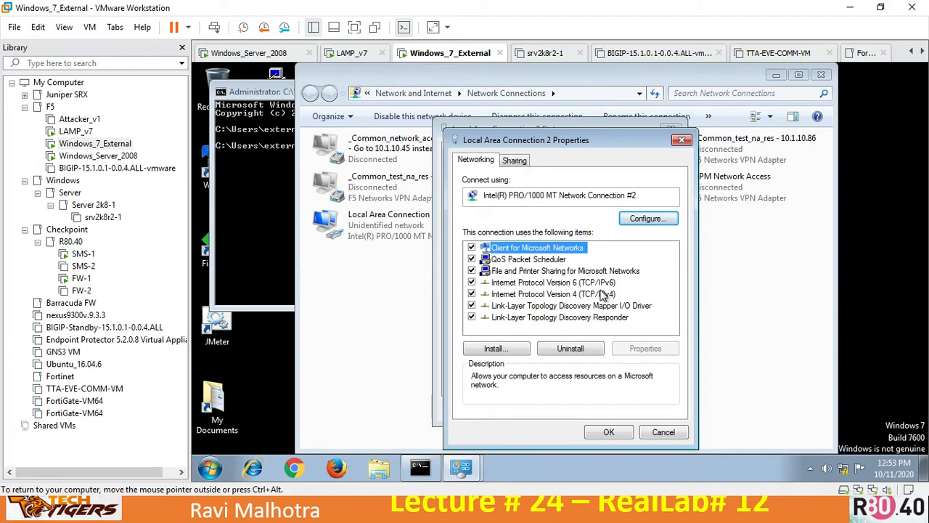
double_click(598, 294)
click(694, 300)
click(657, 434)
click(608, 432)
click(655, 407)
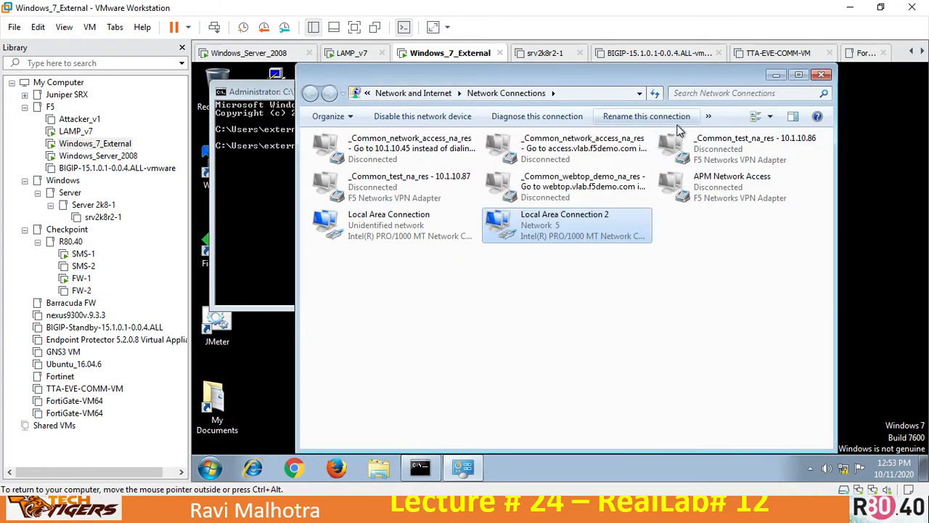
click(821, 74)
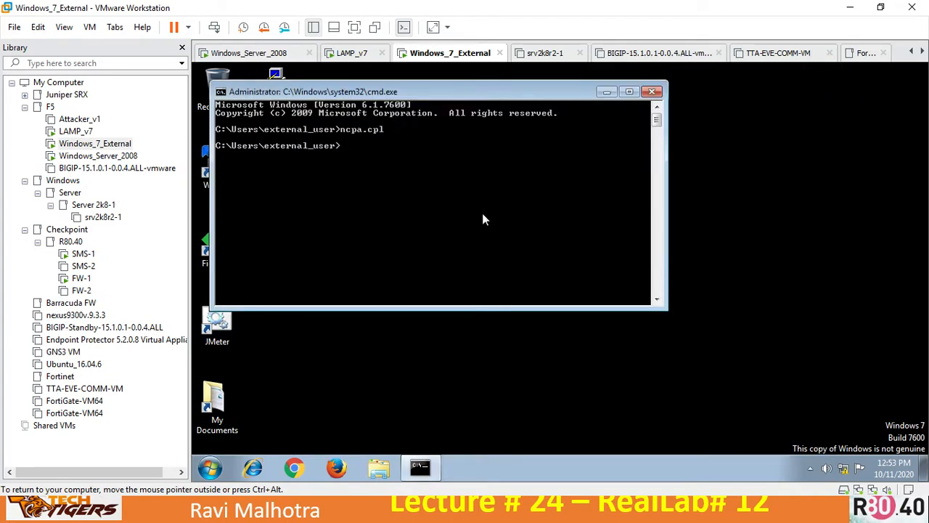
text(ping 4.2.2.2)
key(Return)
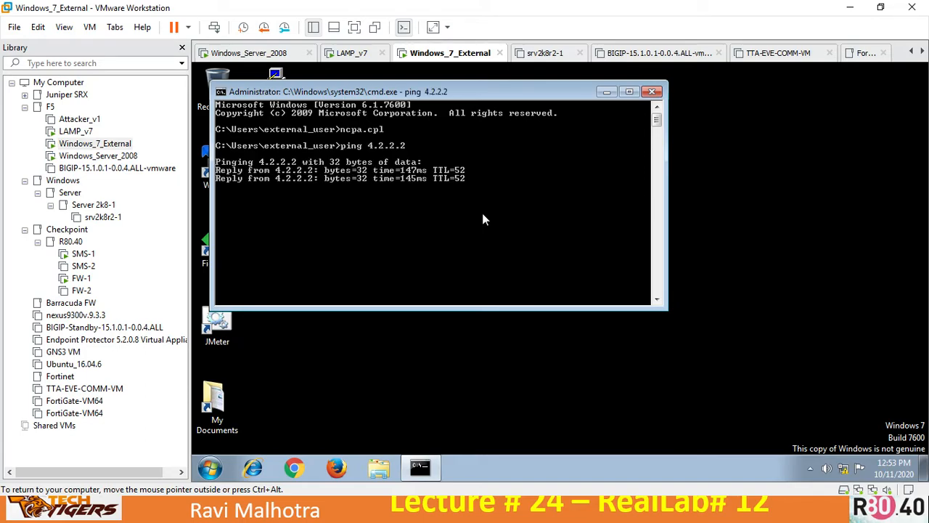
text(ping www.google.com)
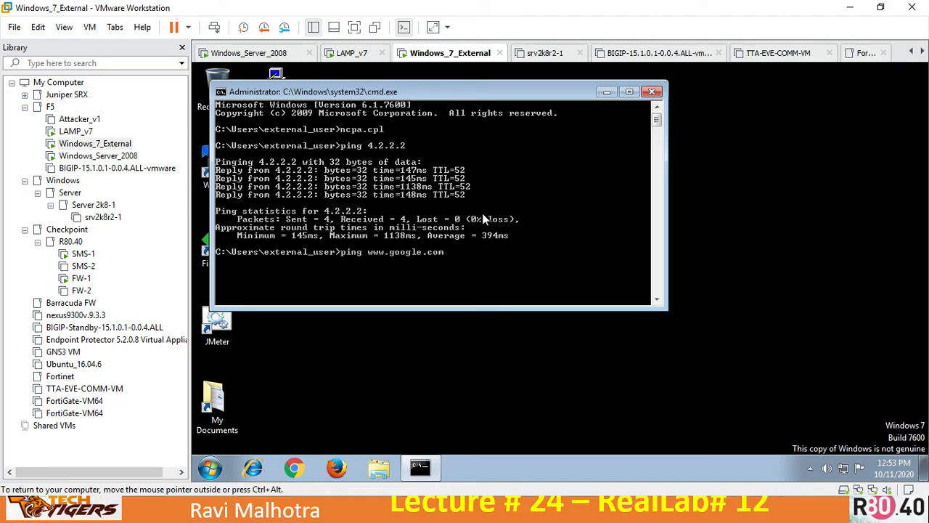
key(Return)
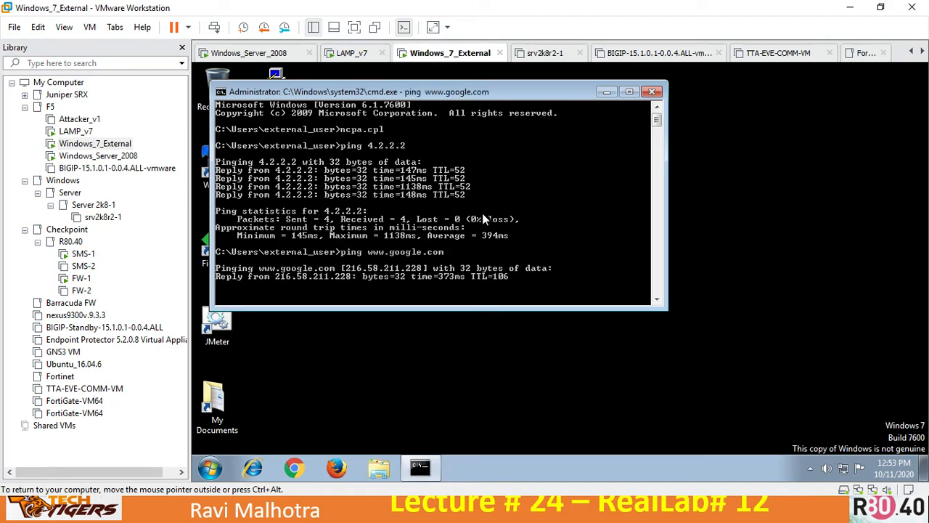
key(ctrl+c)
Trace the route to 4.2.2.2 without name resolution using tracert -d, and stop the trace after the first hops
key(Return)
key(Return)
key(Return)
text(trace)
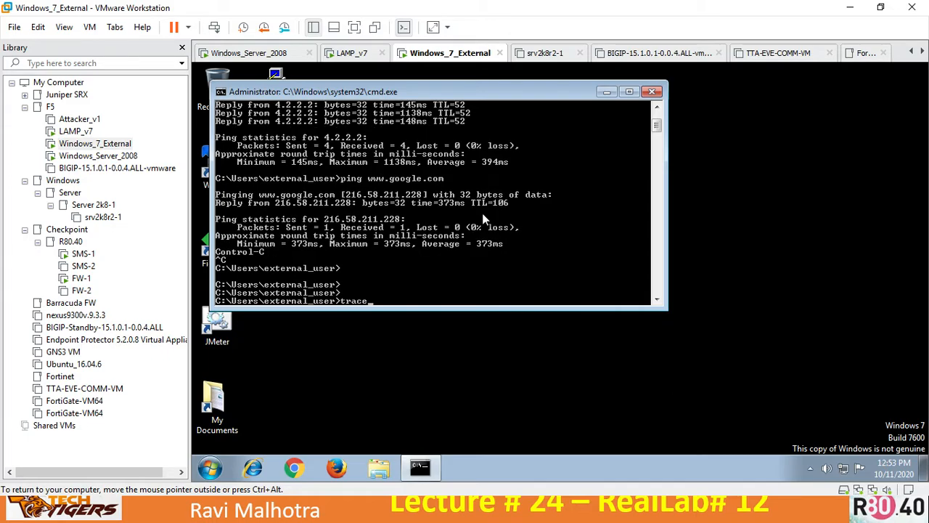
text(rt -d 4.2.2.2)
key(Return)
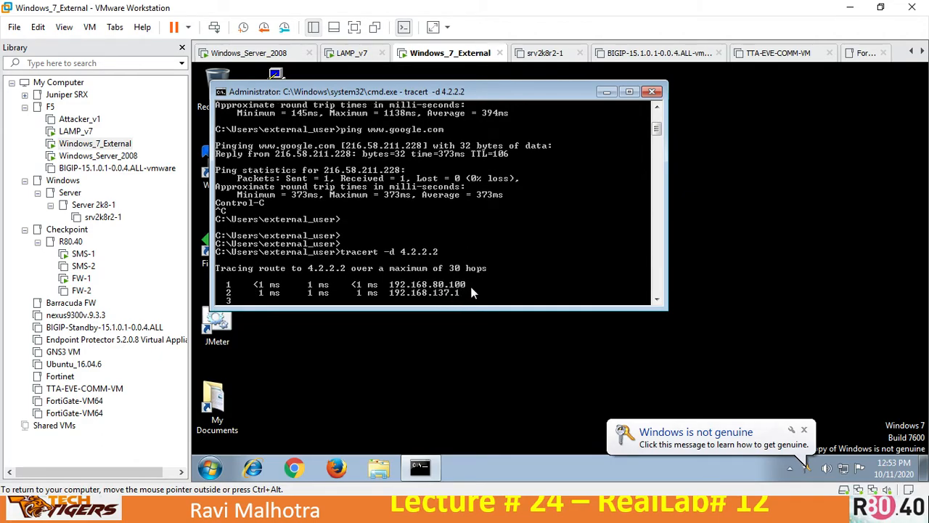
key(ctrl+c)
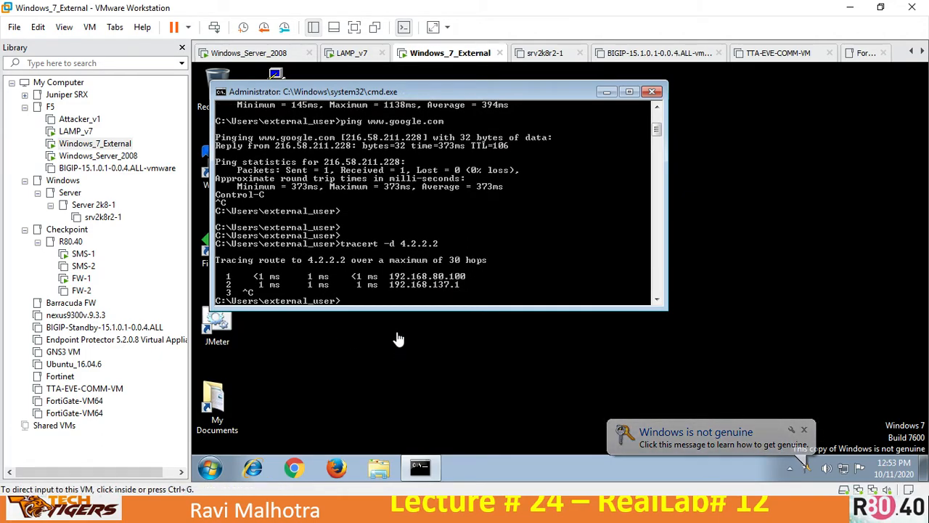
Switch to the LAMP_v7 machine and unlock its Xubuntu session with the account password
click(76, 131)
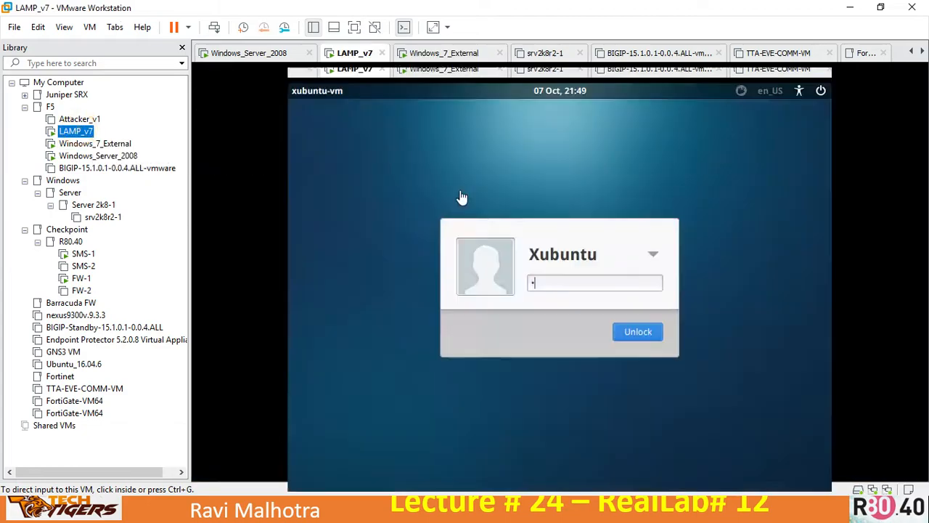
click(588, 267)
key(BackSpace)
text(•••••••)
key(Return)
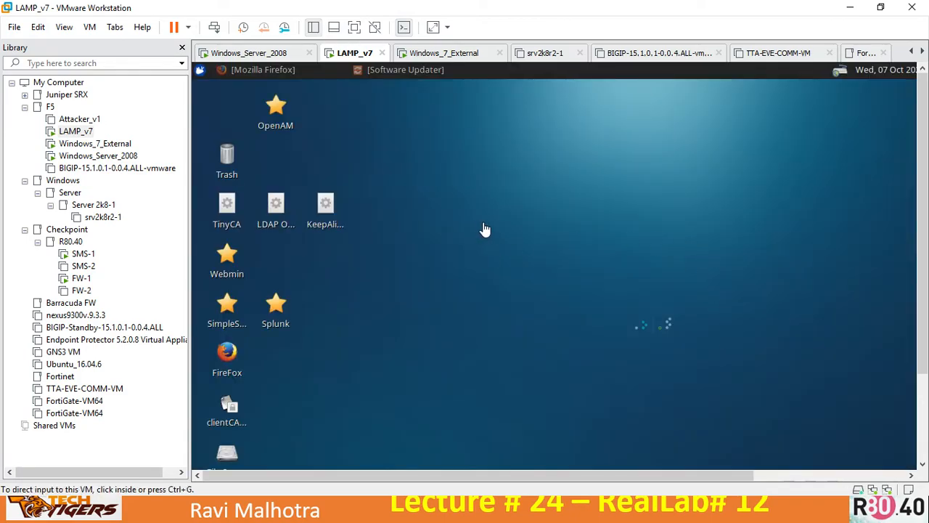
Open a terminal on the LAMP_v7 desktop, ping 4.2.2.2 from it and stop the ping
right_click(433, 145)
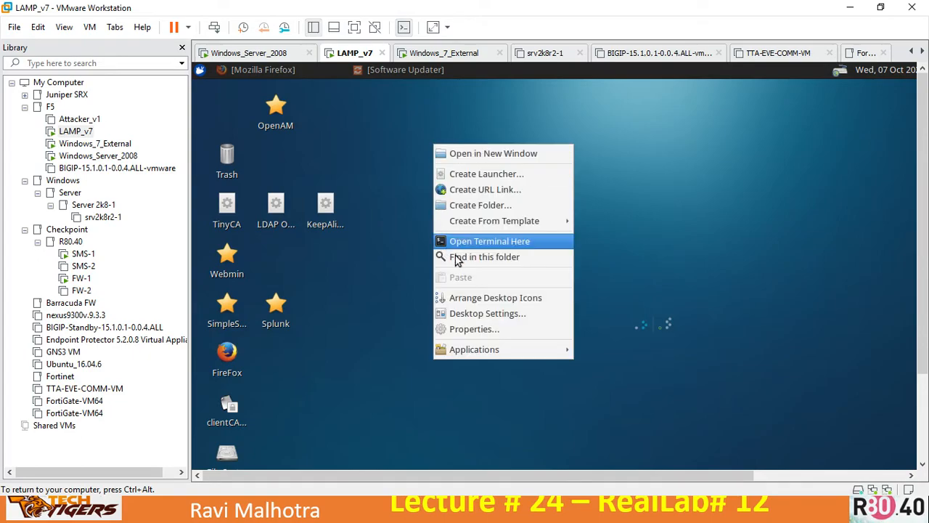
click(488, 247)
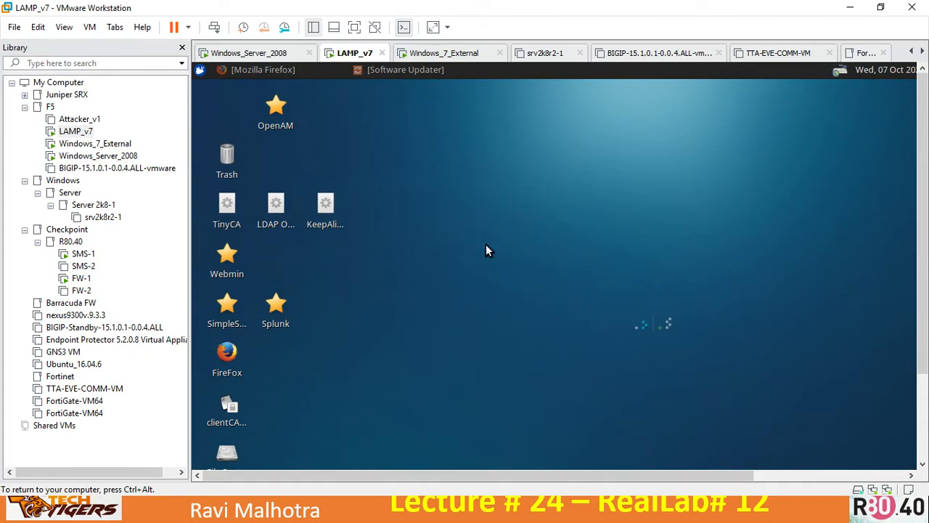
click(348, 183)
text(ping 4.2.2.2)
key(Return)
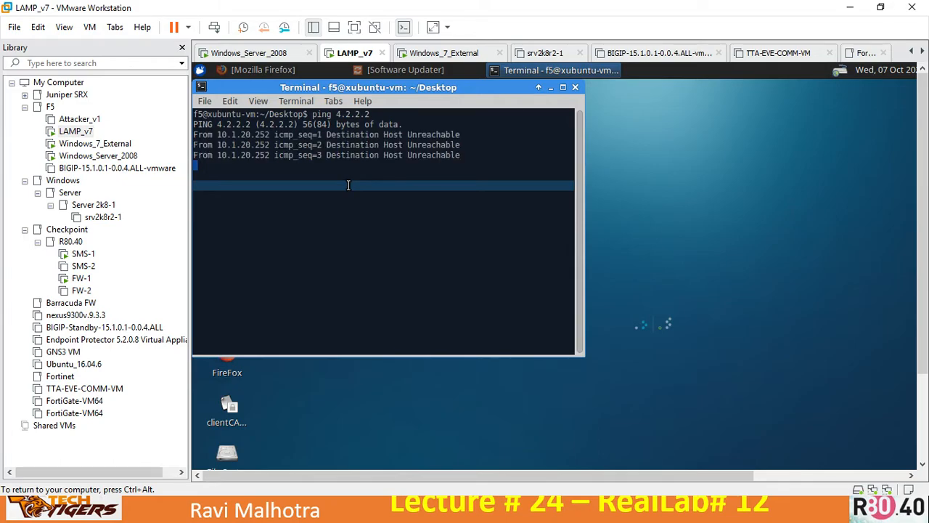
click(392, 220)
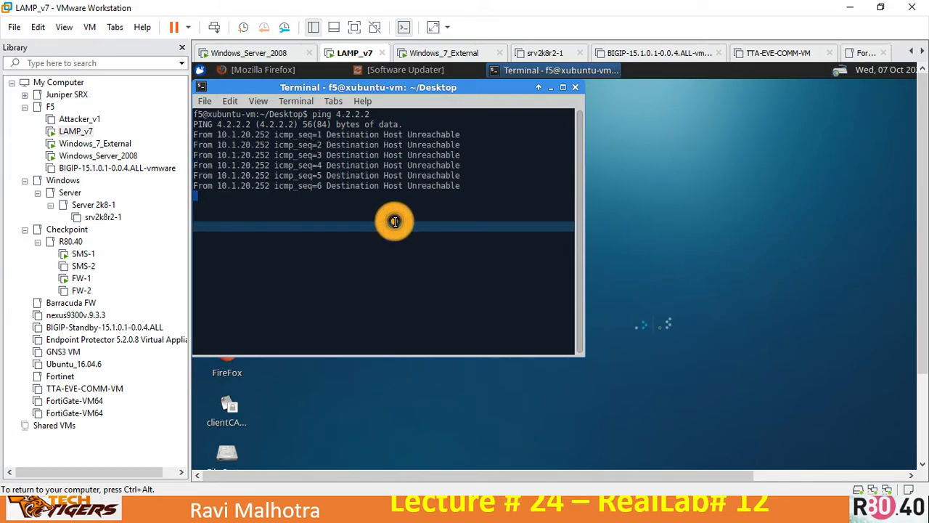
key(ctrl+c)
key(ctrl+c)
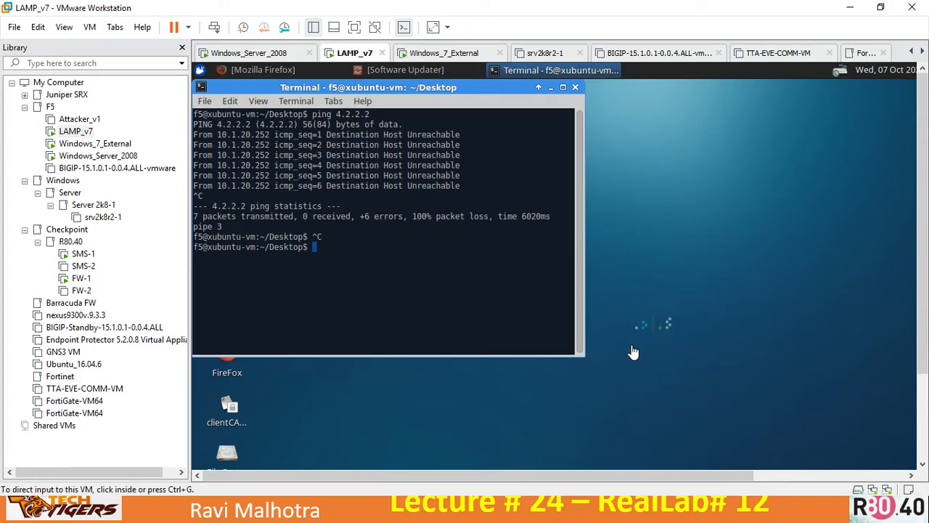
Review the virtual network assignments of both network adapters in the LAMP_v7 machine settings, and close the terminal
click(875, 492)
click(868, 479)
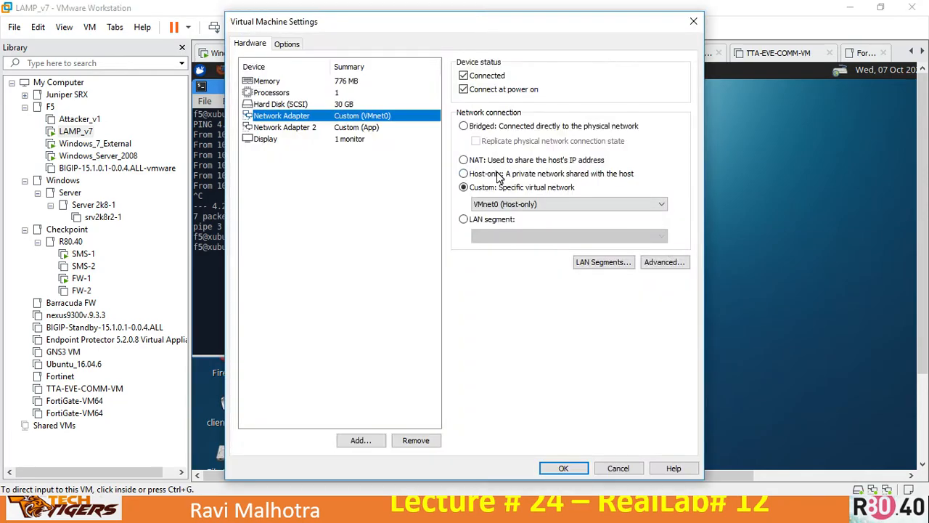
click(367, 129)
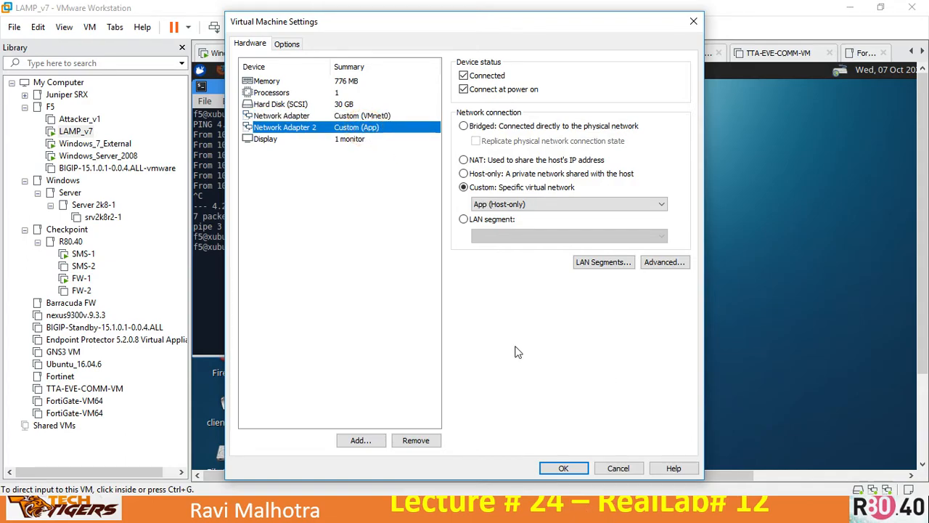
click(381, 115)
click(374, 128)
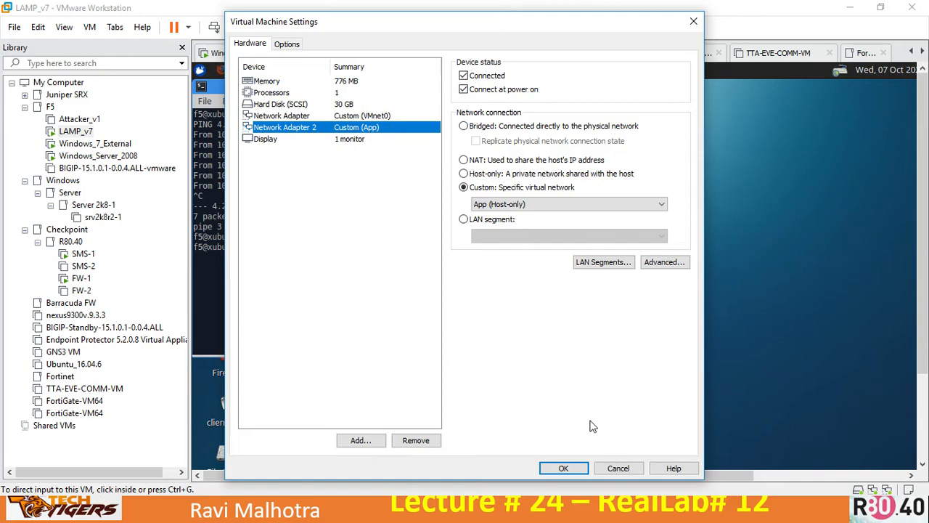
click(563, 468)
click(656, 148)
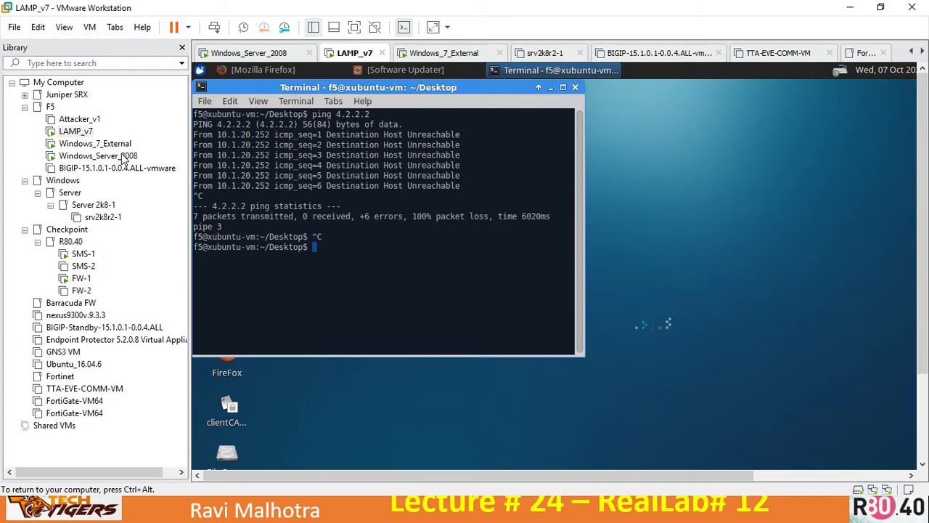
click(575, 88)
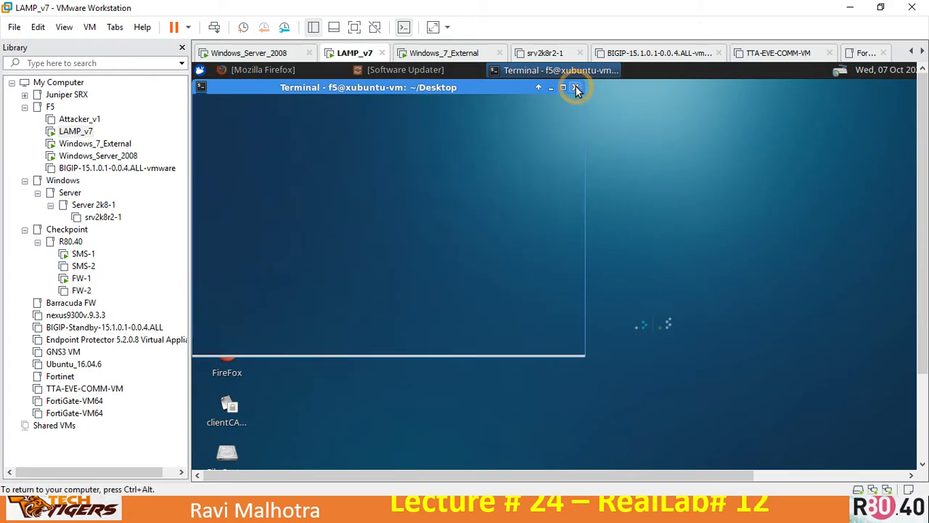
Switch to the Windows_Server_2008 machine, ping 192.168.80.5 from its command prompt and stop the ping
click(98, 158)
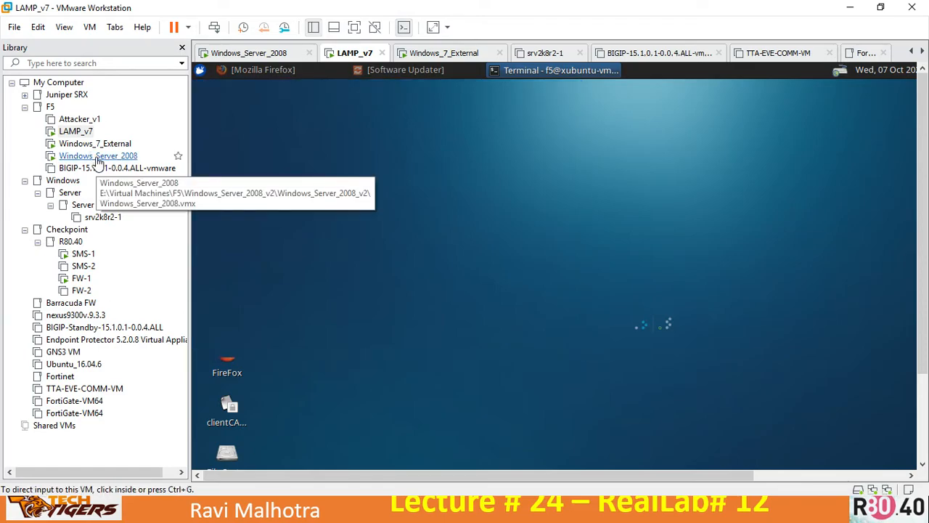
click(437, 252)
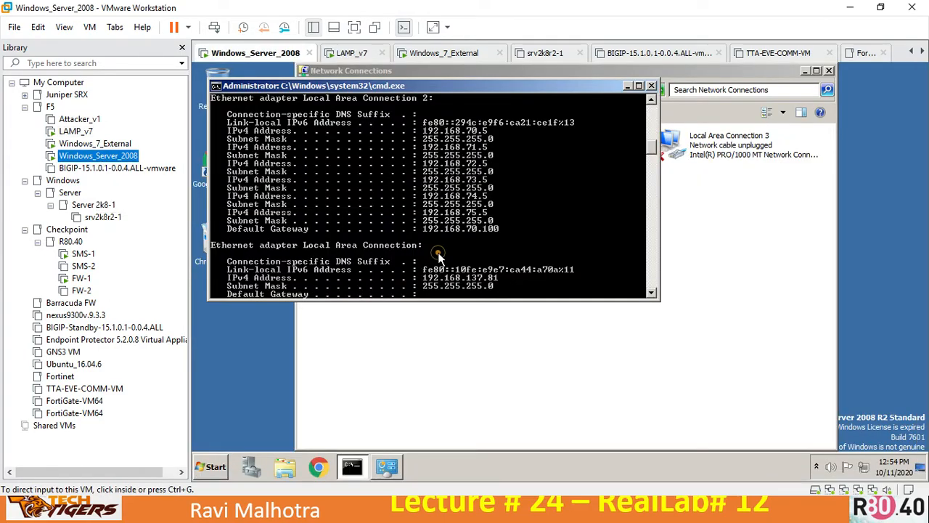
key(Return)
text(ping)
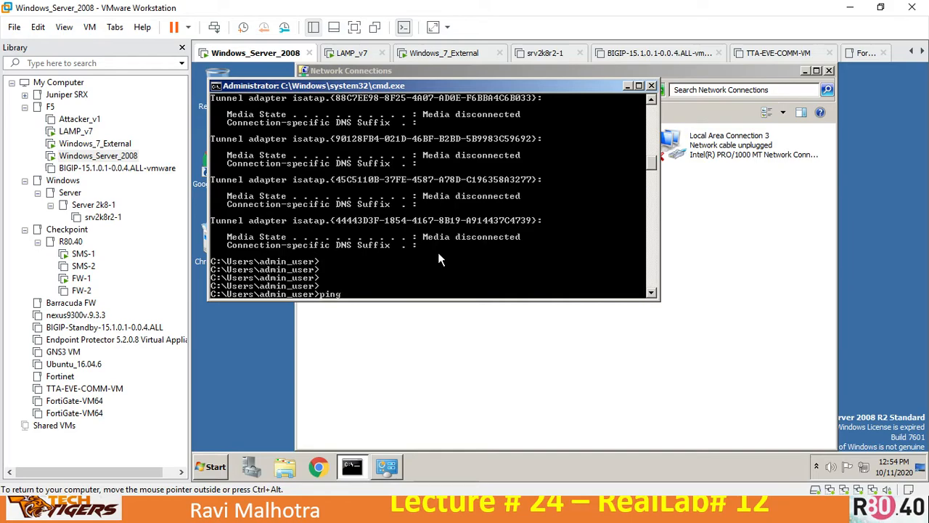
text( 192.168.80.5)
key(Return)
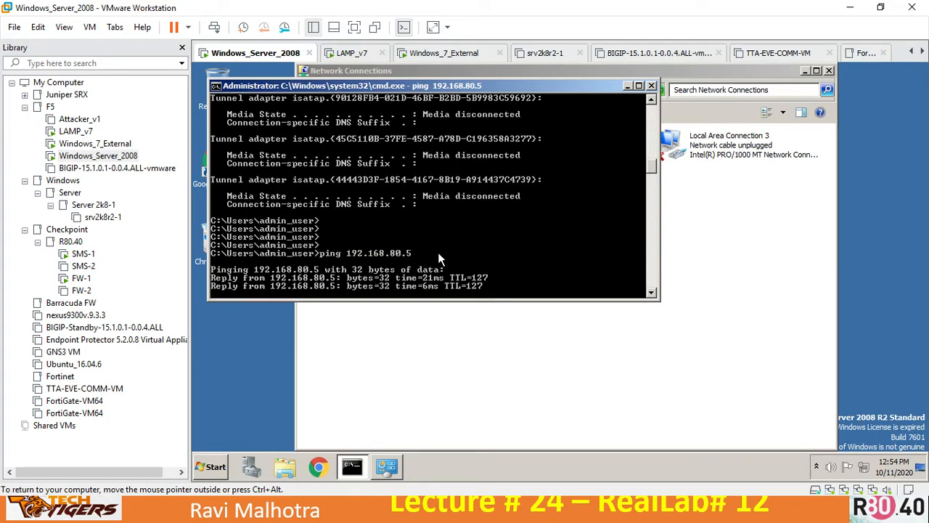
key(ctrl+c)
Trace the route from Windows_Server_2008 to 192.168.80.5 without name resolution using tracert -d
text(tracert -d )
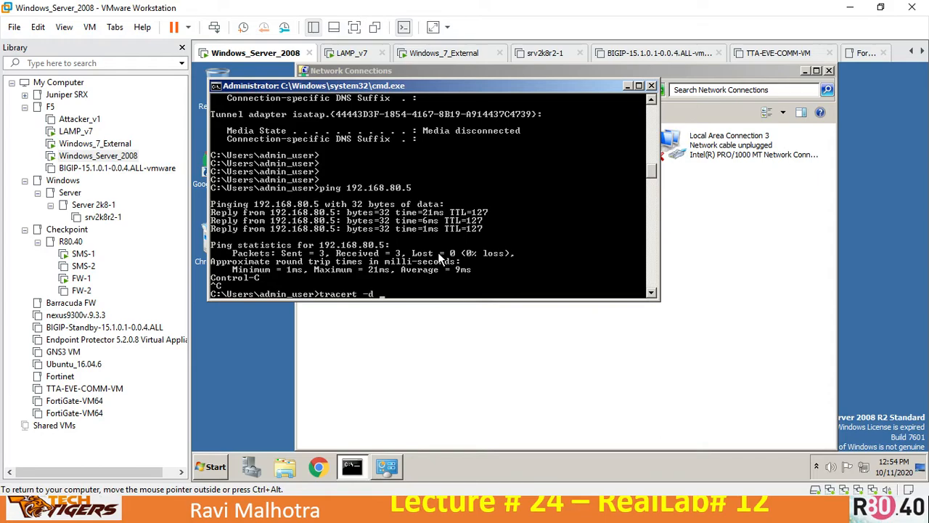
text(192.168.80.5)
key(Return)
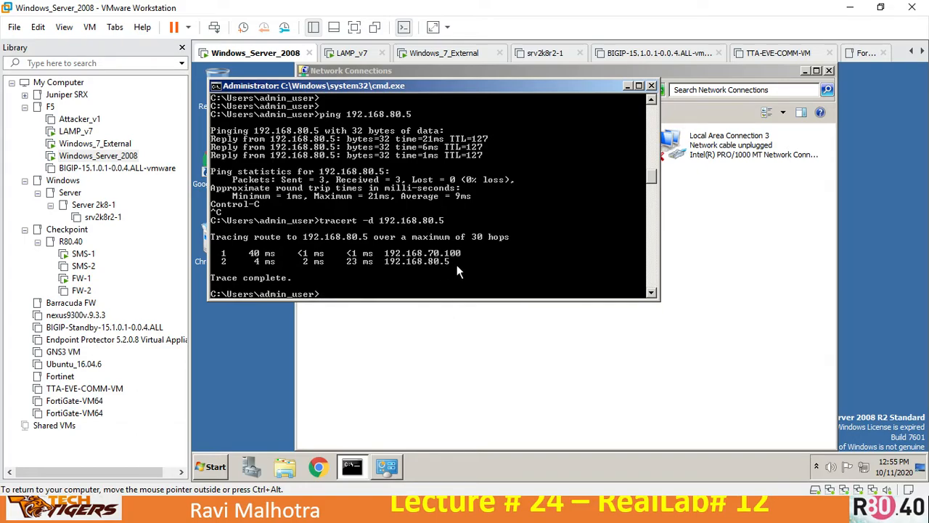
Switch to the Windows_7_External machine, ping 192.168.70.5 from its command prompt and stop the ping
click(109, 147)
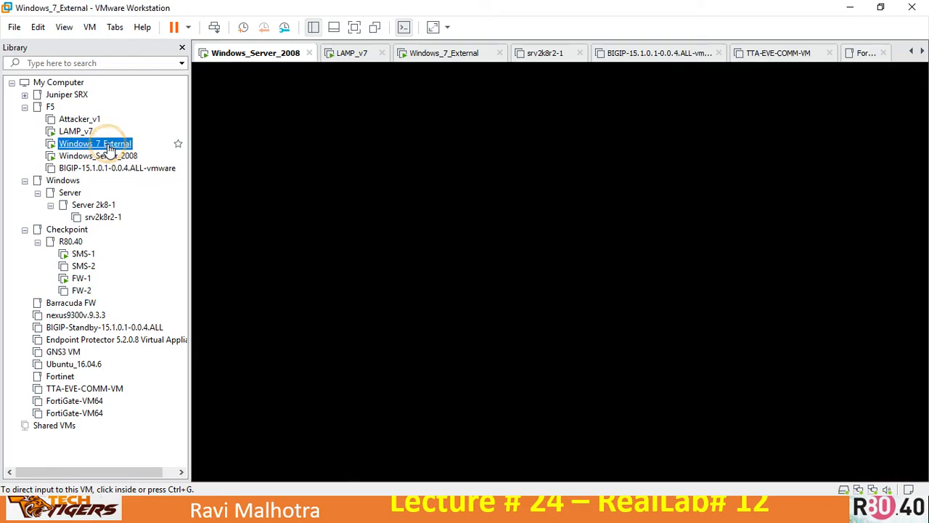
text(pin)
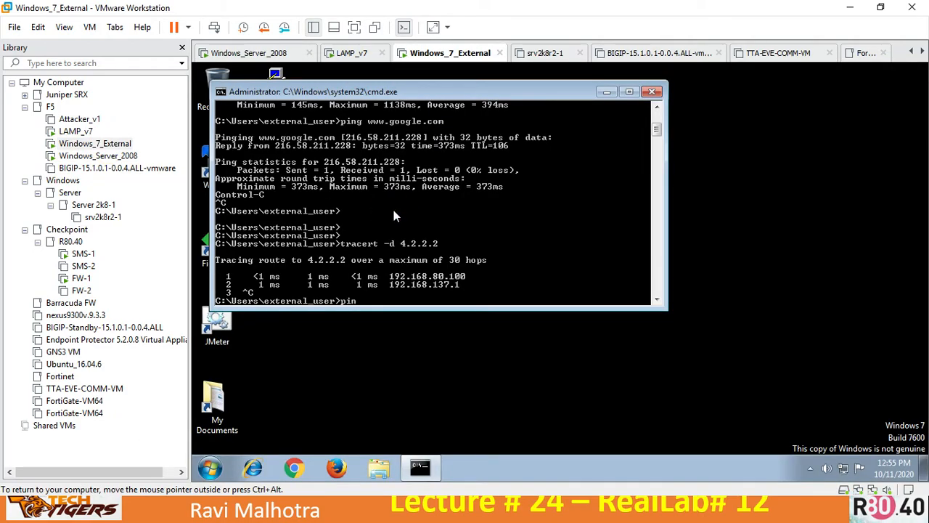
text(g 192.168.70.5)
key(Return)
key(ctrl+c)
key(Return)
Trace the route from Windows_7_External to 192.168.70.5 without name resolution using tracert -d
text(tracert -d 192.168)
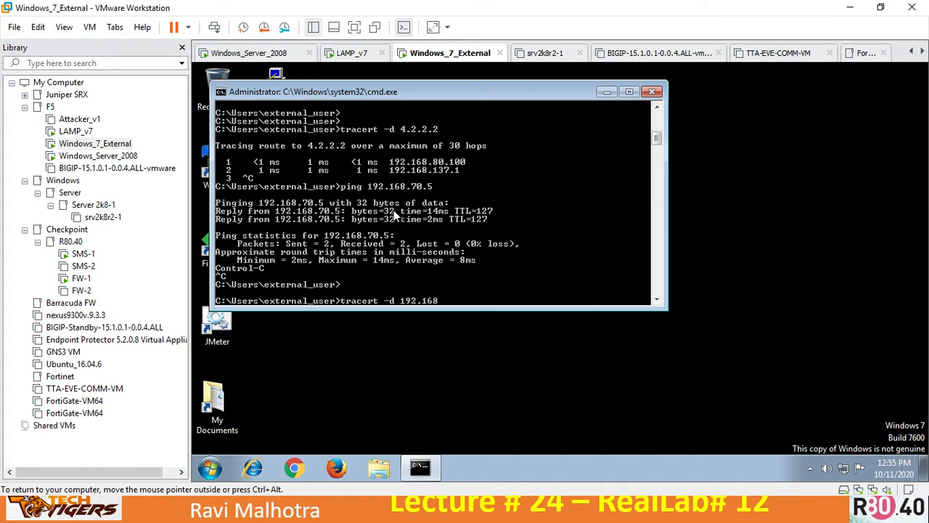
text(.70.5)
key(Return)
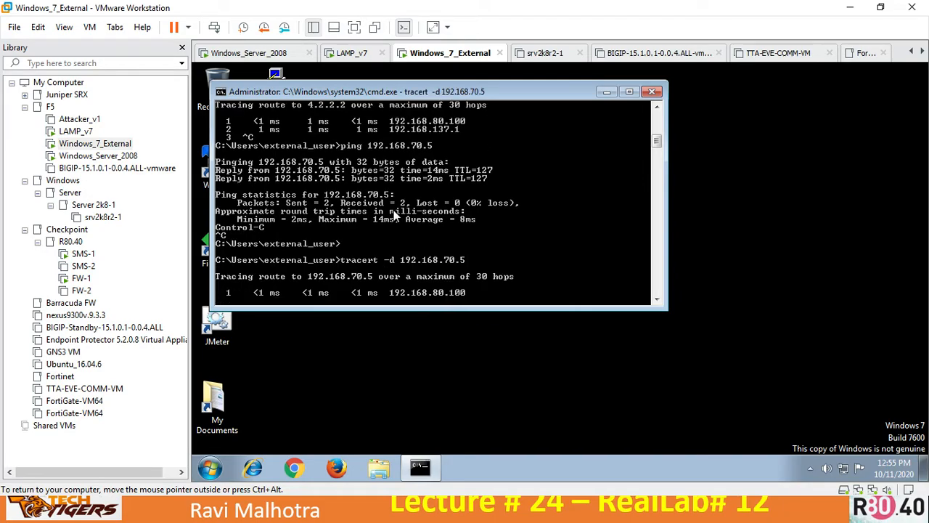
Ping 10.1.20.11 from the Windows_7_External command prompt and stop the ping
text(ping 11.20.11)
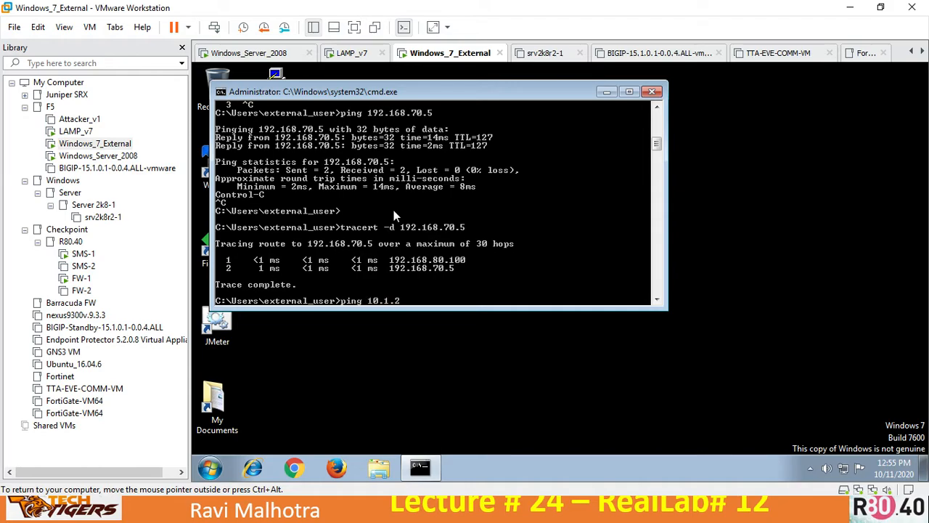
key(Return)
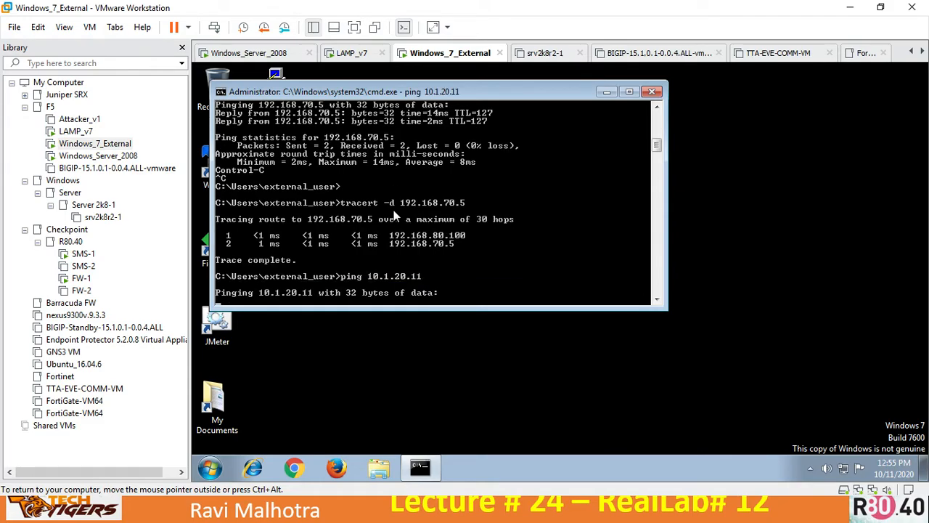
key(ctrl+c)
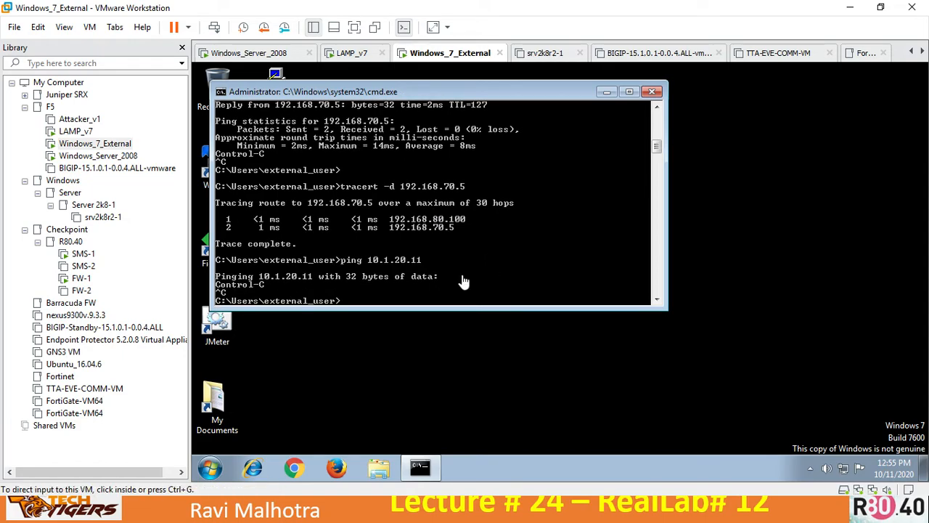
click(75, 130)
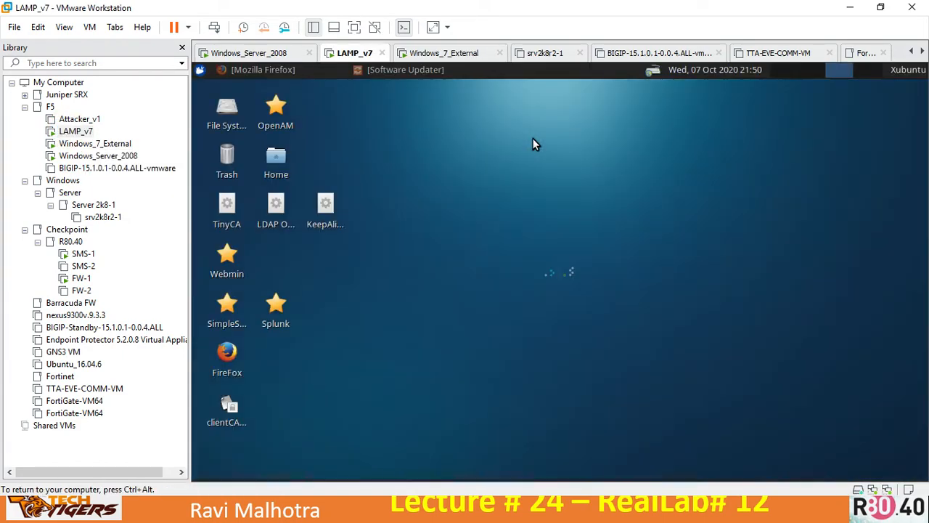
right_click(533, 139)
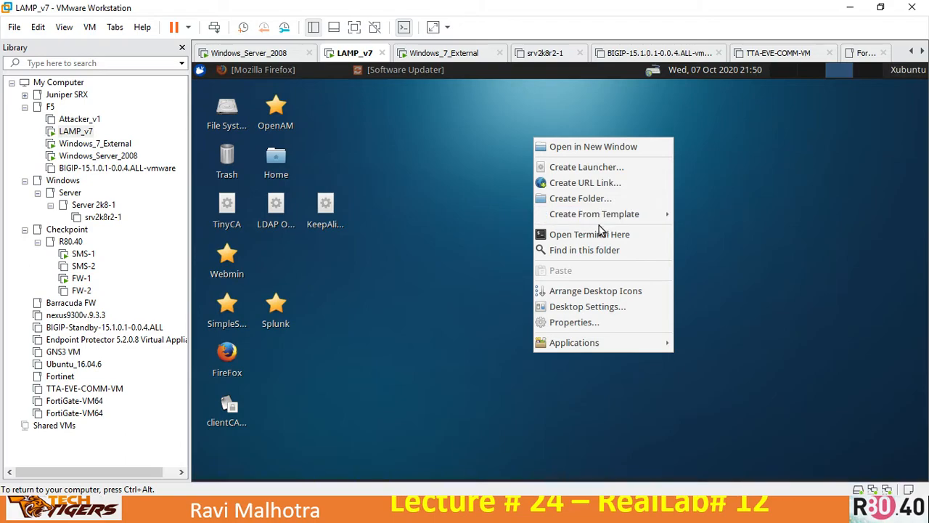
mouse_move(649, 342)
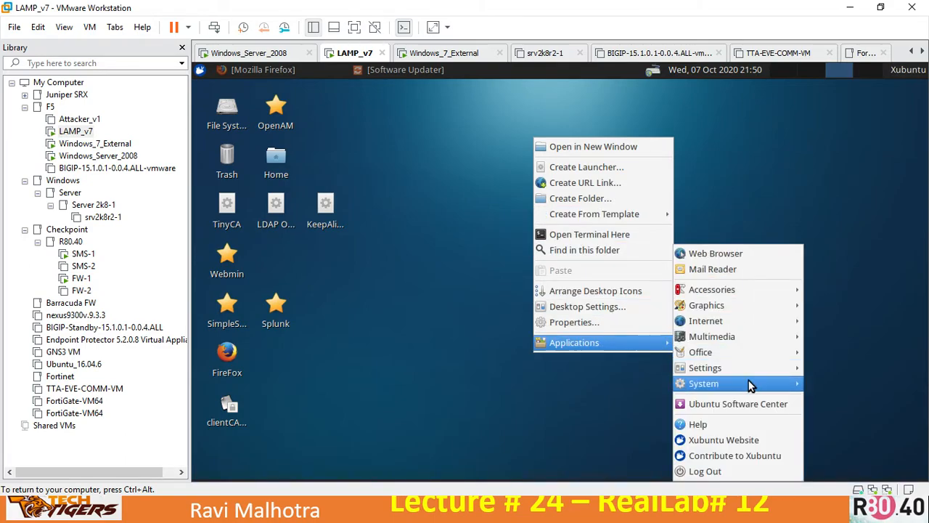
mouse_move(750, 389)
mouse_move(733, 368)
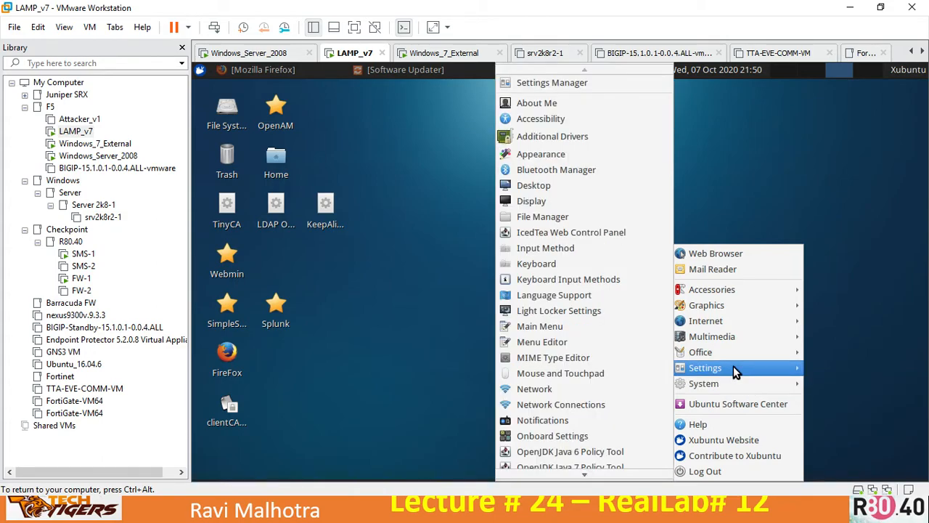
click(514, 248)
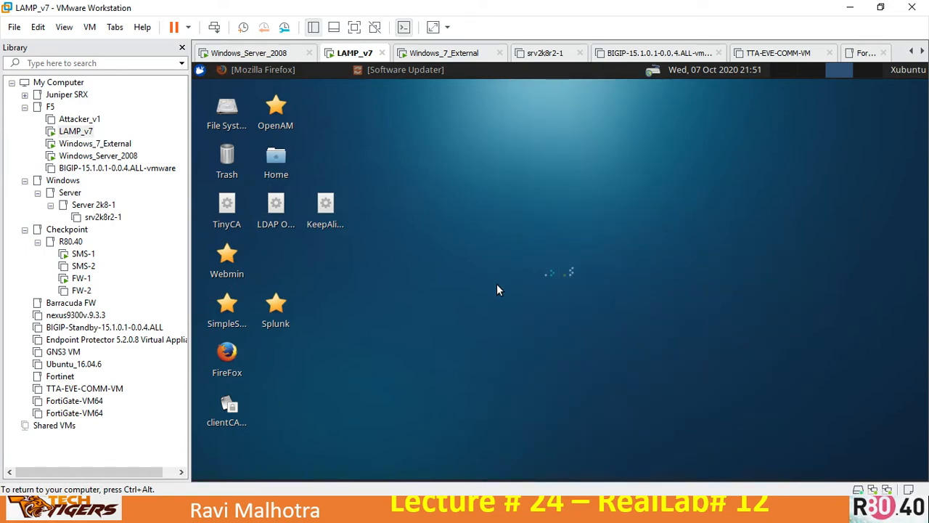
key(ctrl+alt)
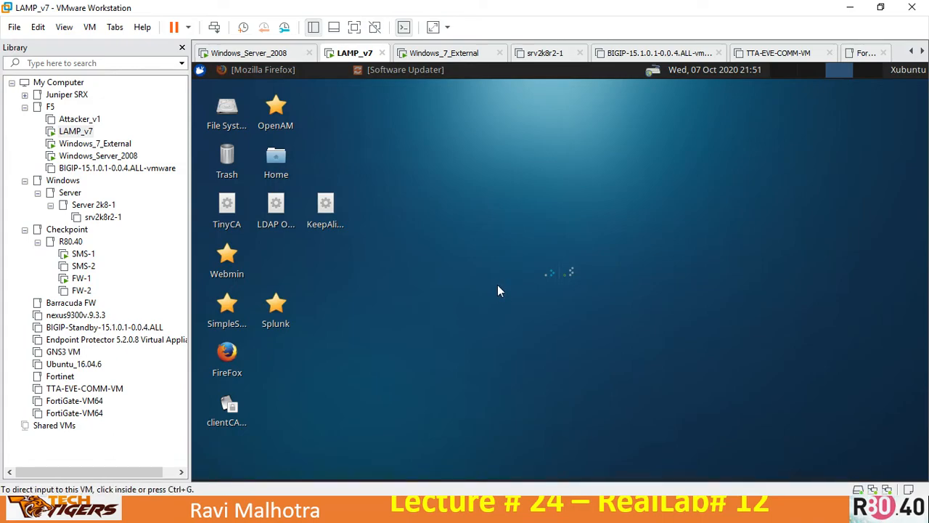
Switch to Check Point SmartConsole and open the Logs view from the favorite log views
key(alt+Tab)
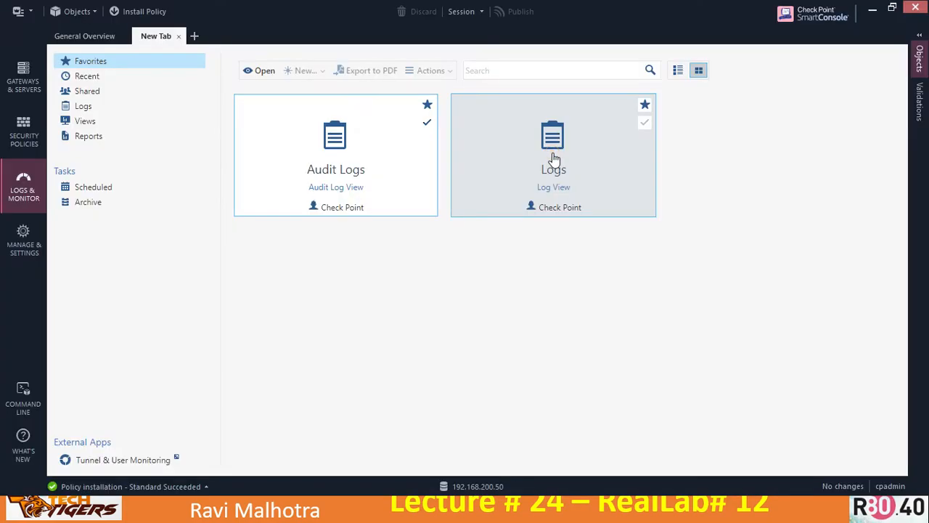
click(553, 155)
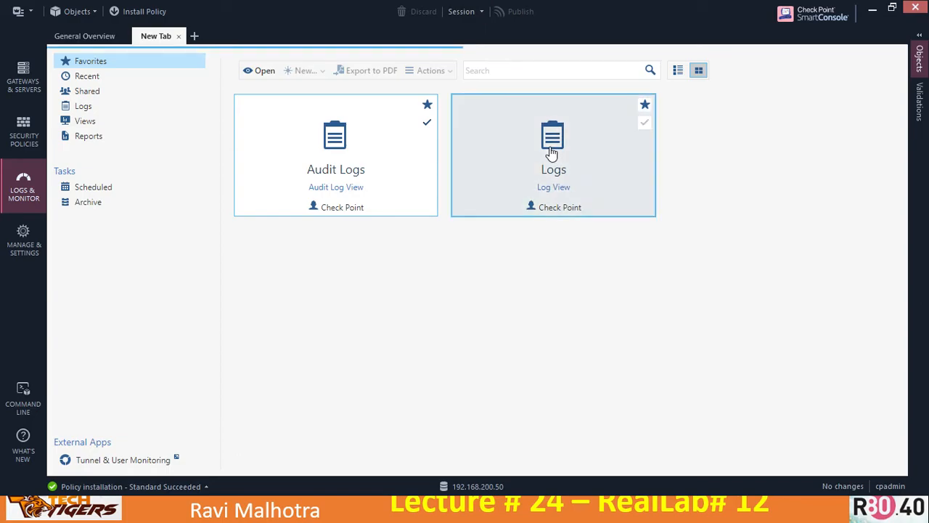
Show the Hits column in the Standard access control policy's rule table and look across the rules
click(23, 135)
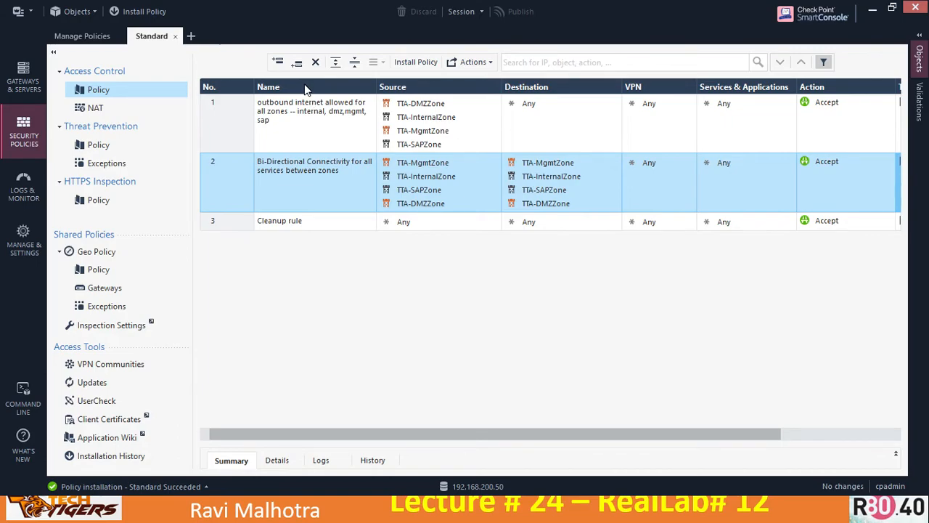
right_click(304, 88)
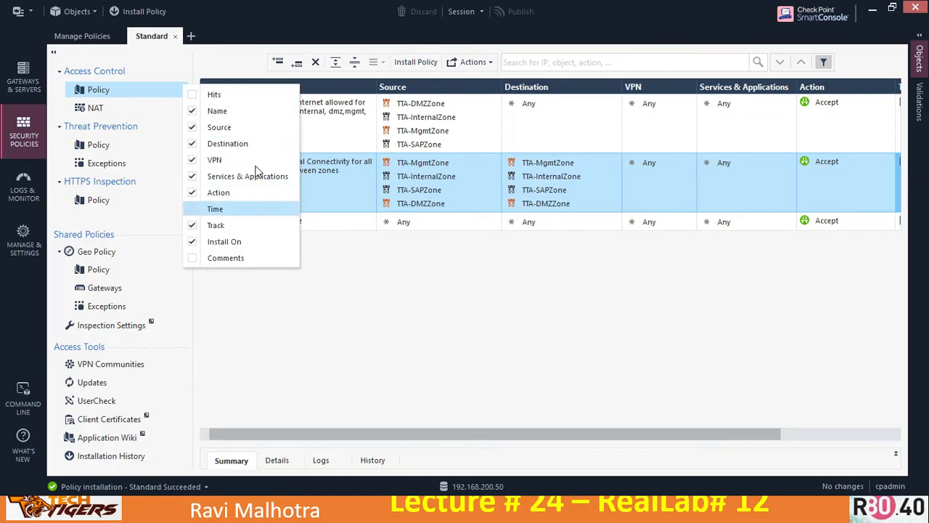
click(193, 95)
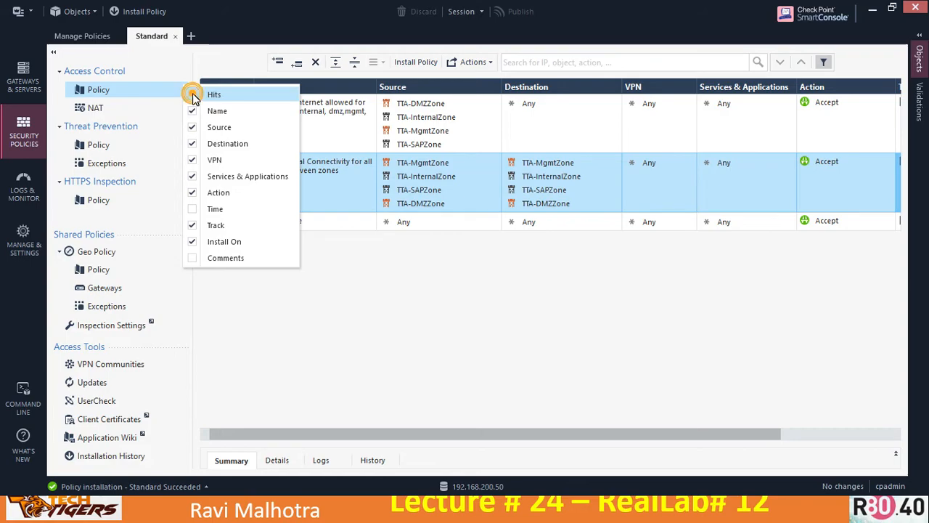
click(431, 346)
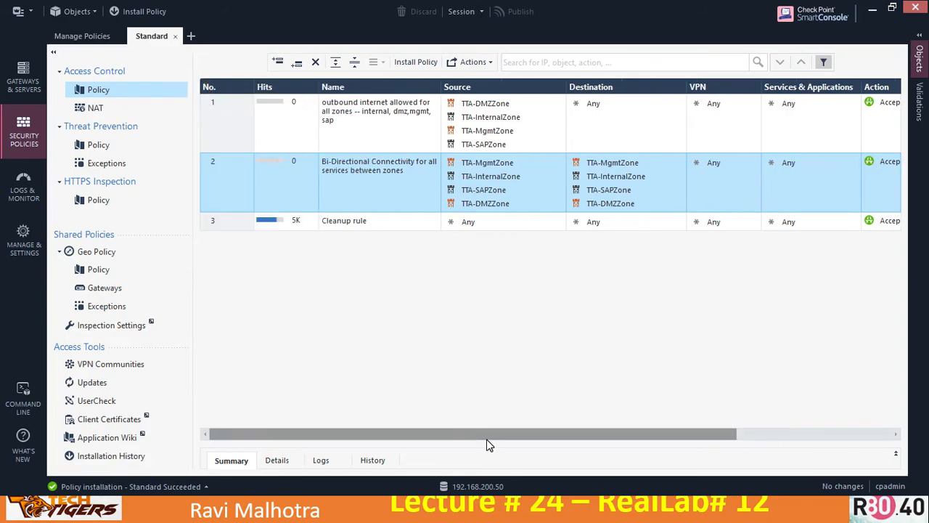
drag(457, 433, 250, 381)
Filter the firewall traffic logs by destination 4.2.2.2
click(24, 191)
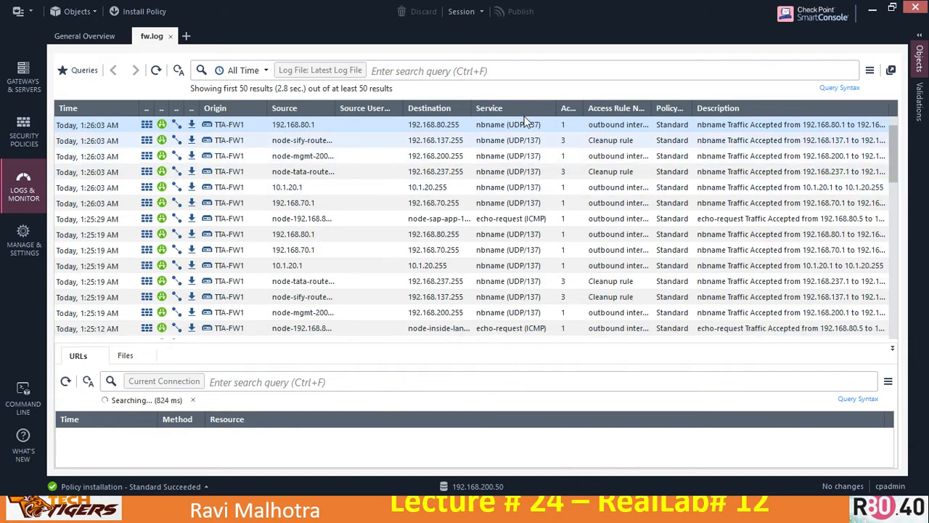
right_click(437, 113)
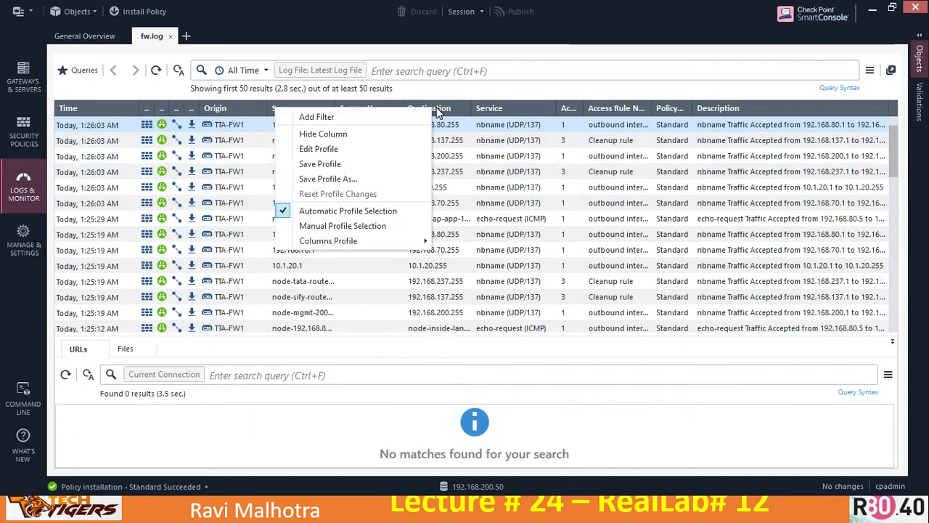
click(365, 119)
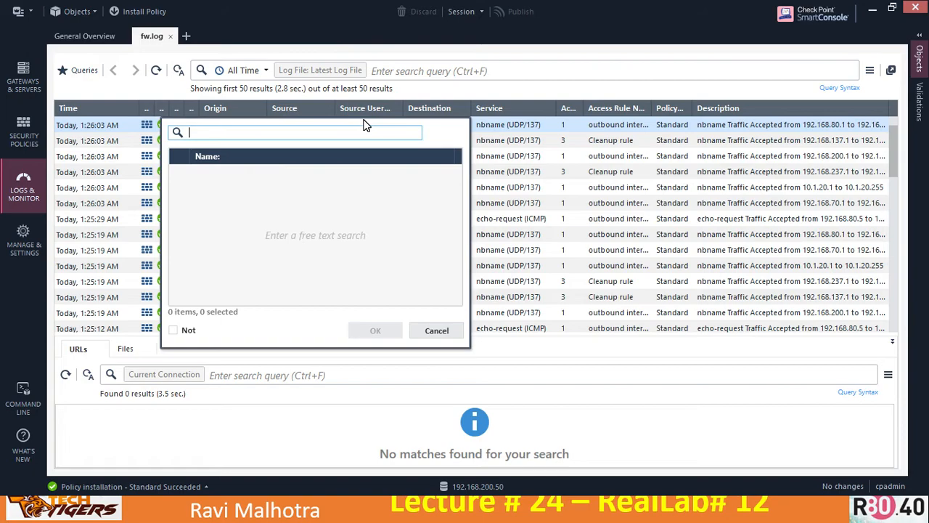
text(4.2.2.2)
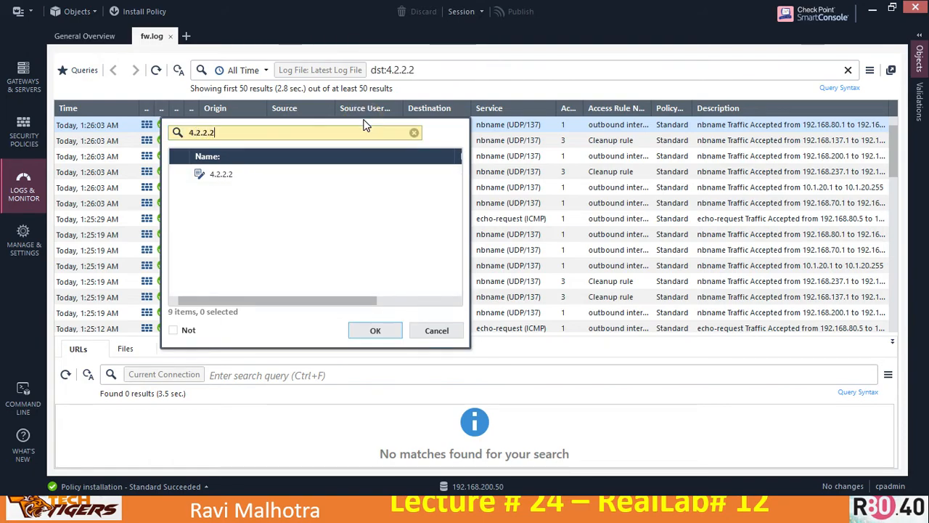
click(180, 174)
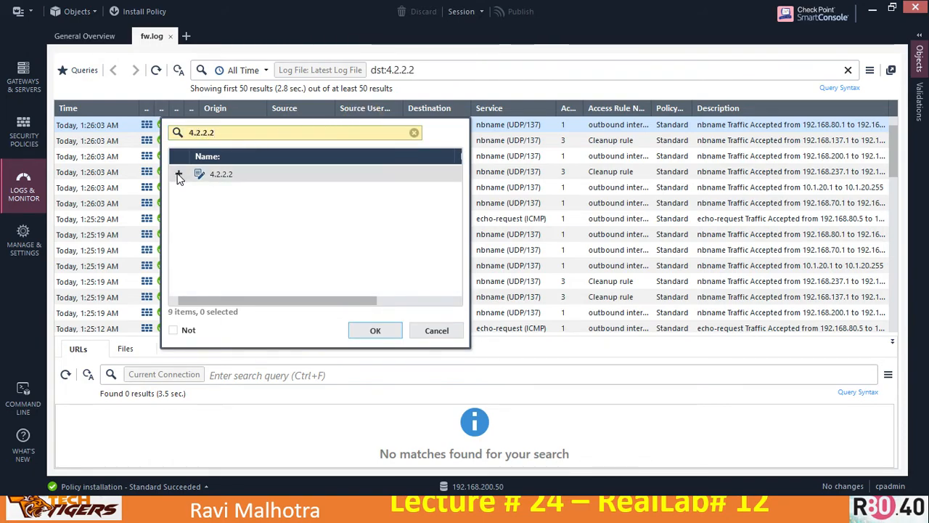
click(375, 330)
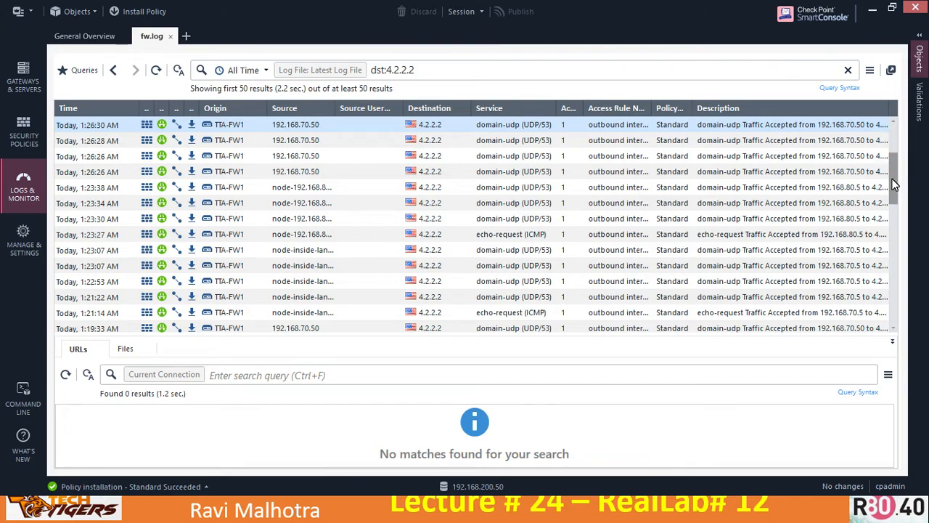
Review the filtered log entries and their matched access rules, widening the Source column to read the node names
scroll(894, 184, down, 2)
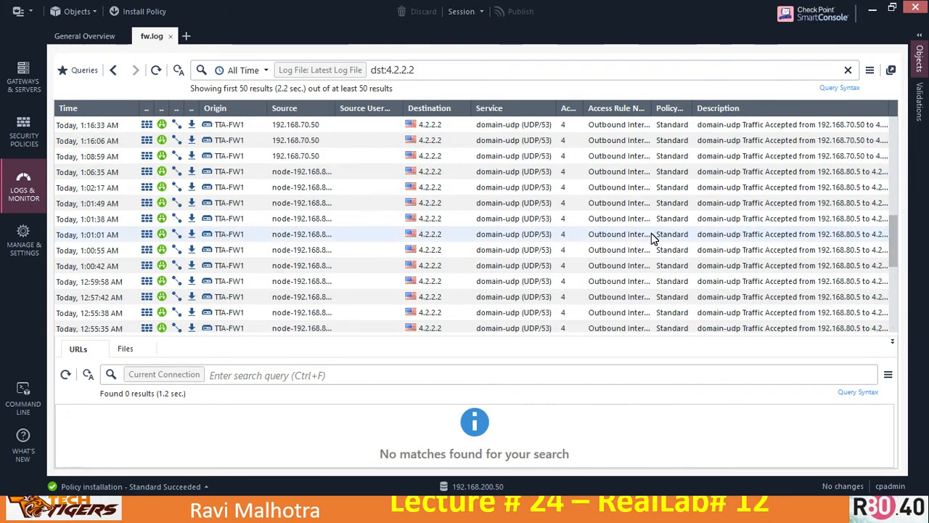
drag(337, 114, 355, 111)
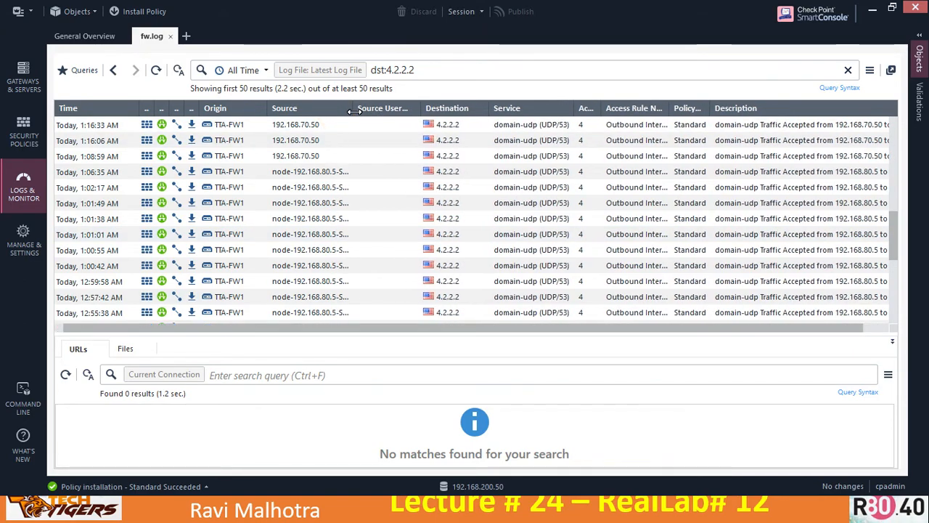
click(331, 174)
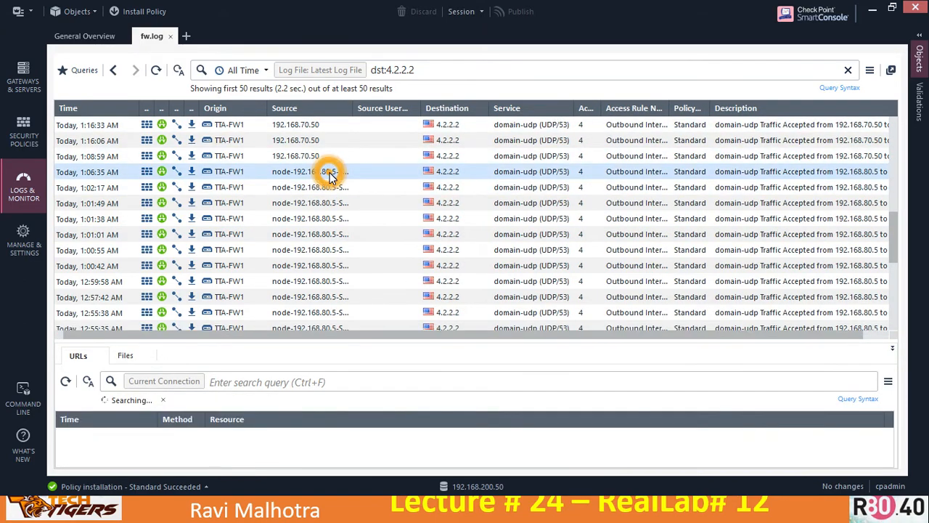
click(892, 239)
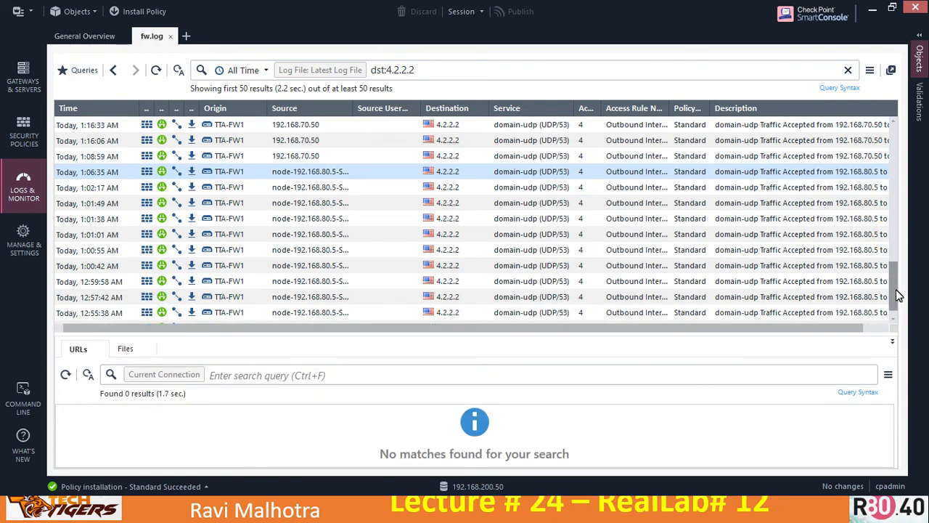
Add a source filter for 192.168.70.5 to the log query for destination 4.2.2.2
click(897, 295)
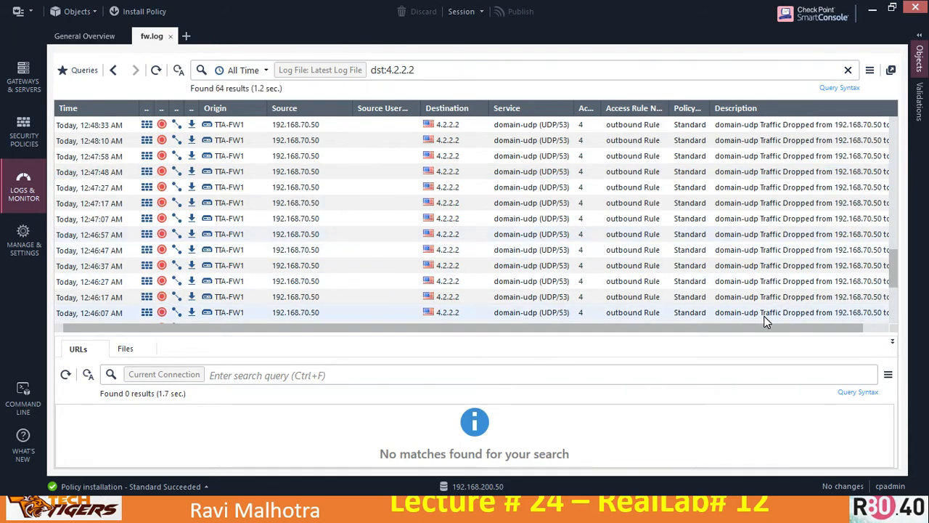
click(898, 318)
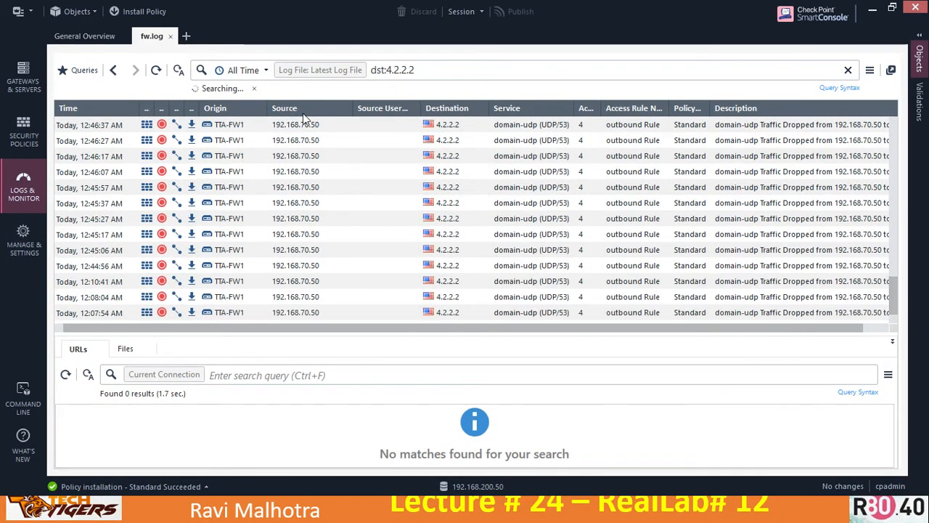
right_click(205, 120)
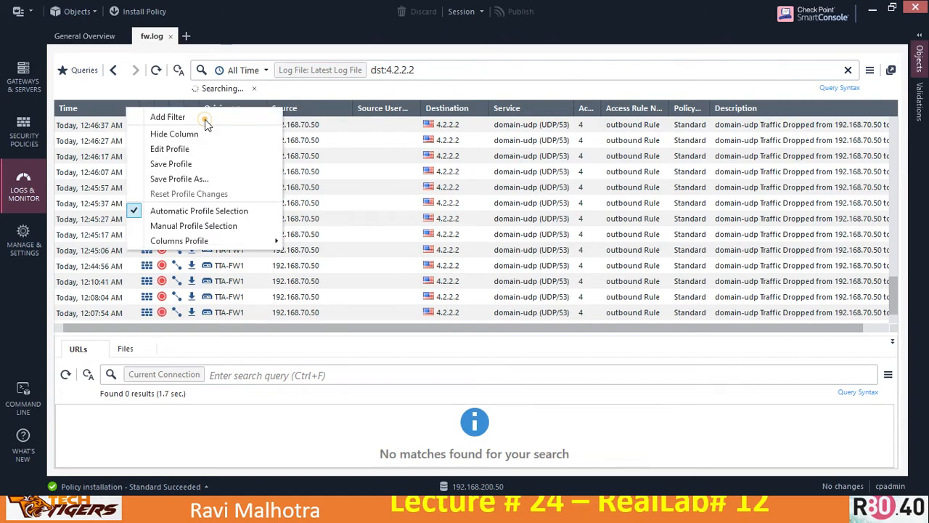
click(205, 119)
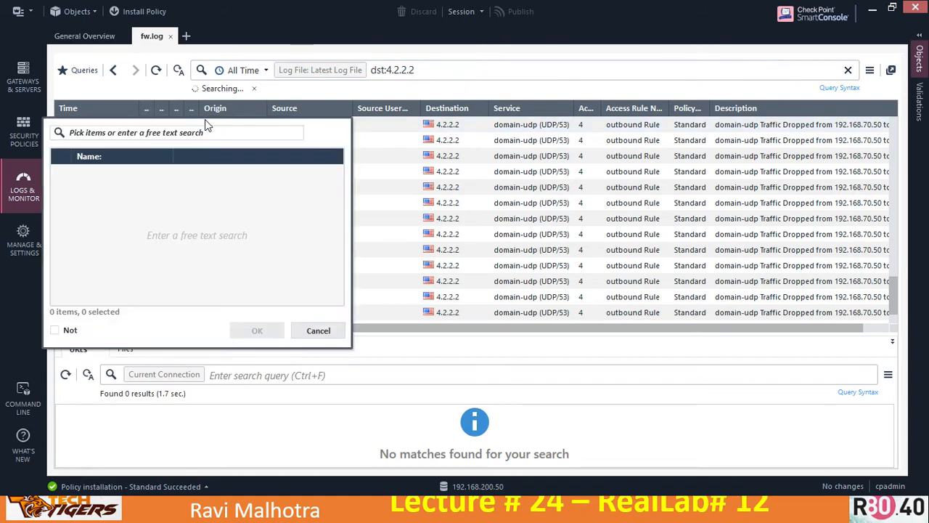
text(9)
key(BackSpace)
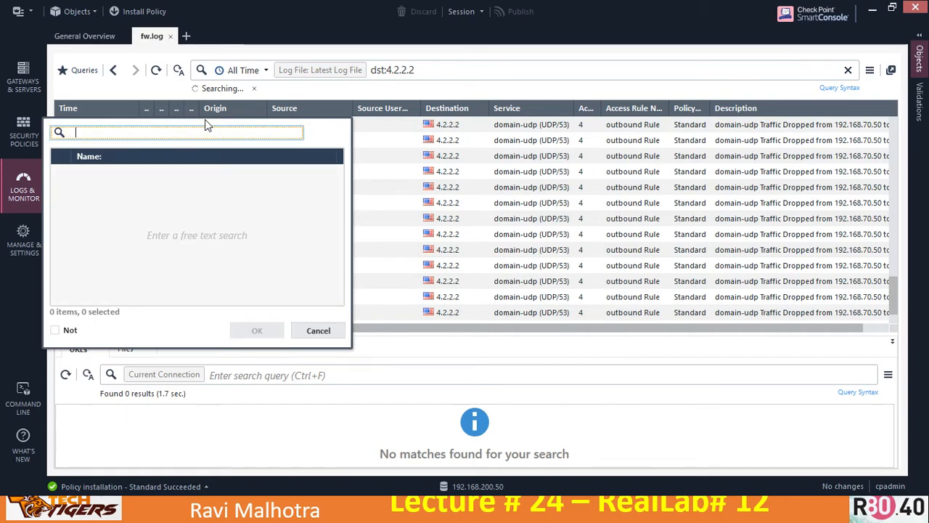
text(192.168)
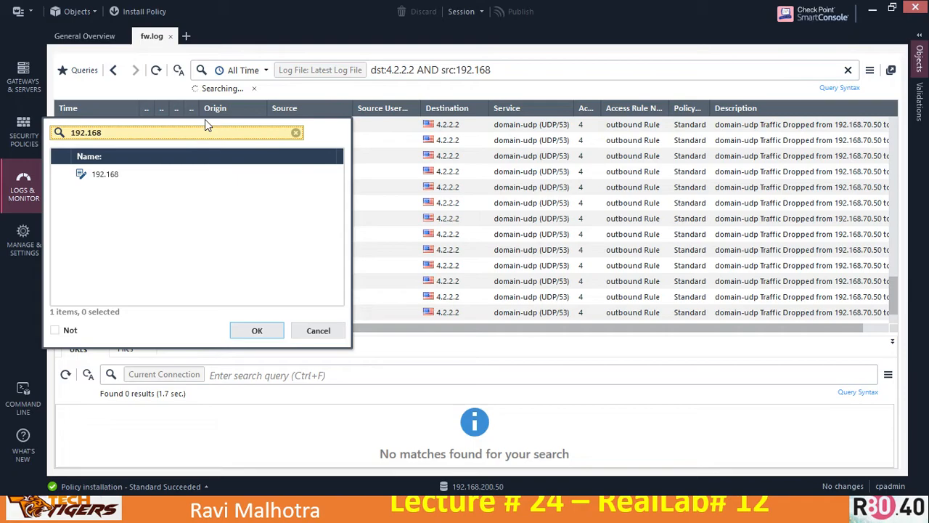
click(106, 133)
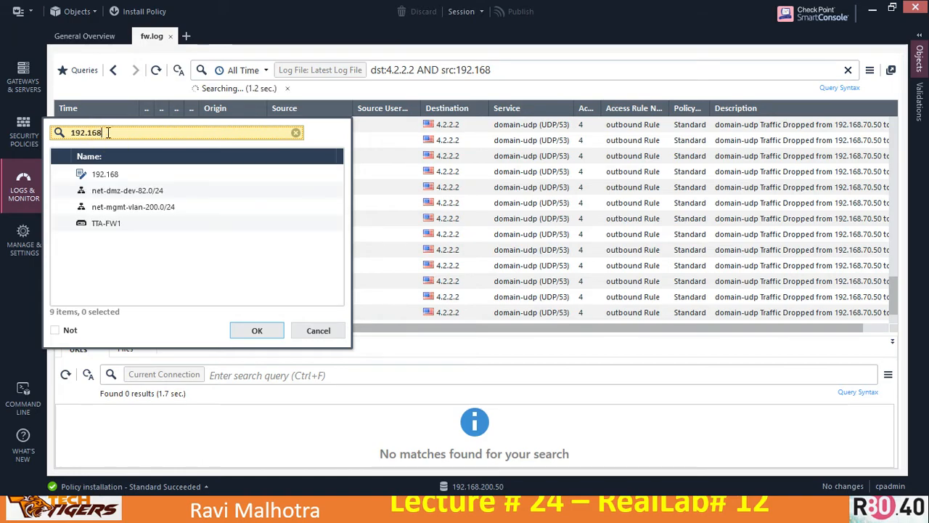
text(.70.5)
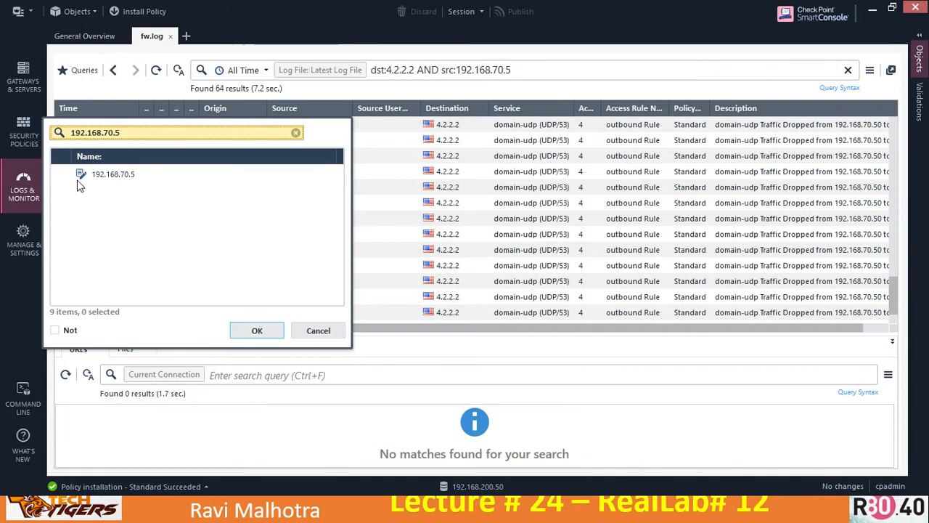
click(61, 173)
click(259, 328)
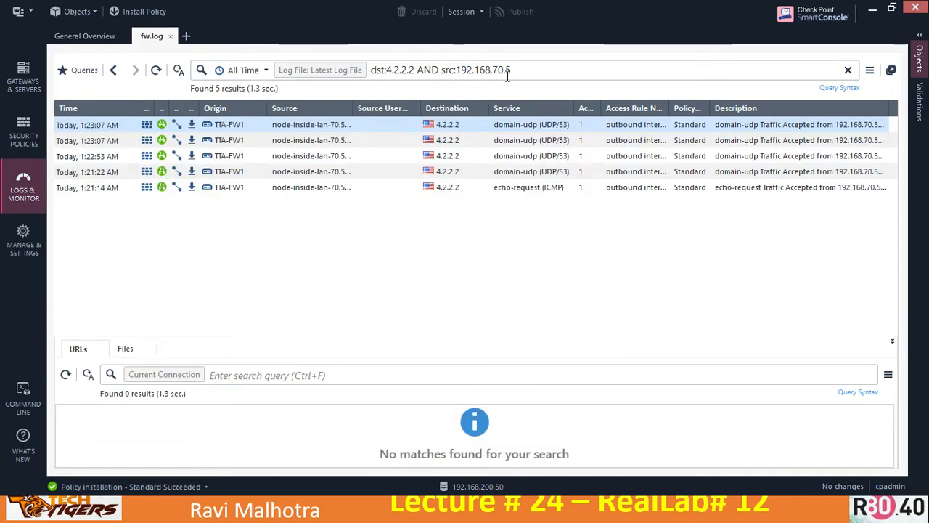
Widen the Source and Access Rule Name columns and examine which access rule each filtered log entry matched
drag(350, 109, 378, 109)
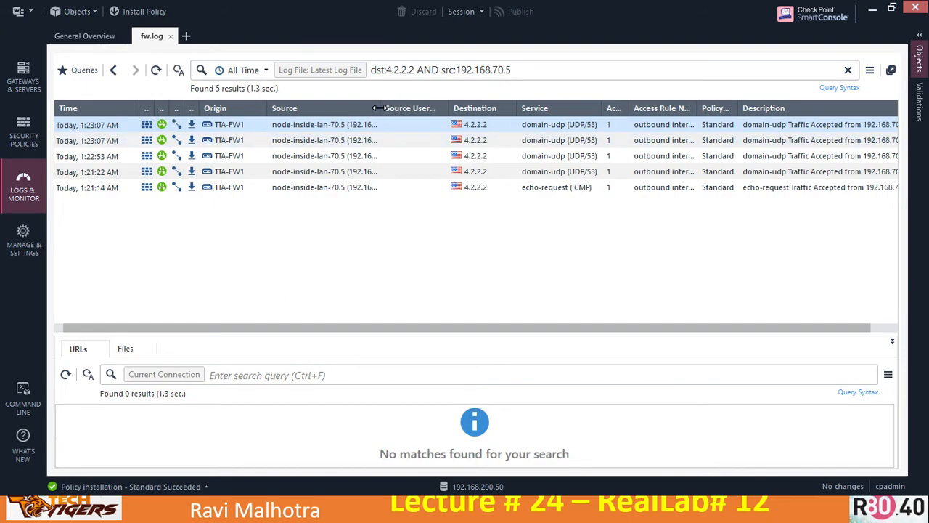
double_click(379, 110)
drag(458, 327, 571, 330)
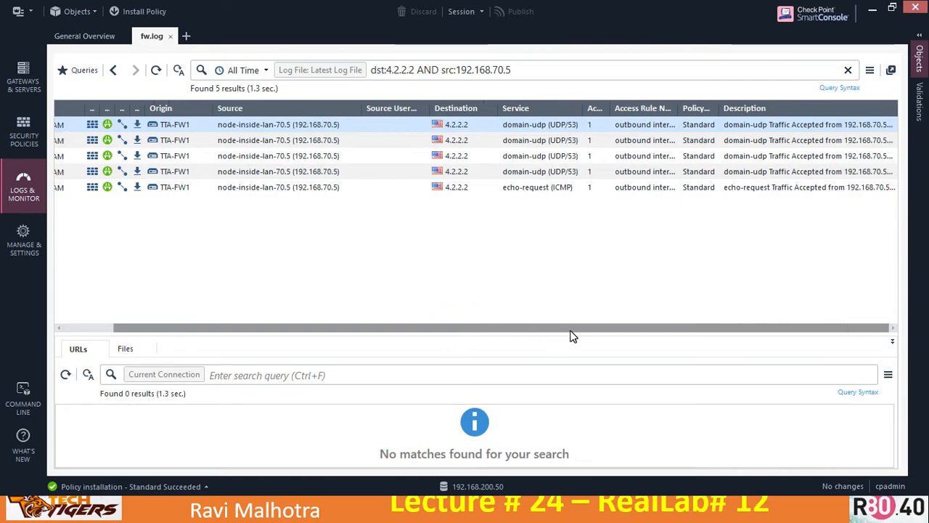
double_click(678, 104)
drag(808, 124, 834, 124)
drag(580, 331, 755, 314)
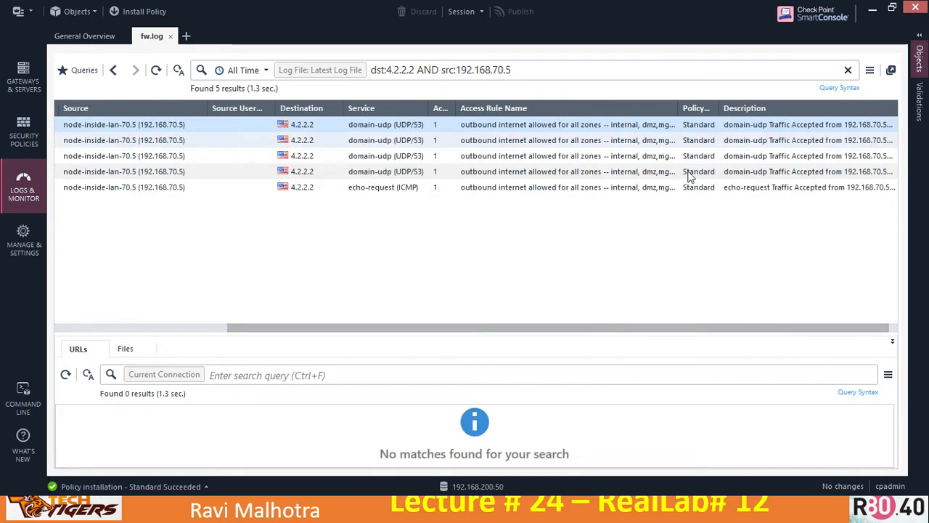
drag(359, 327, 71, 287)
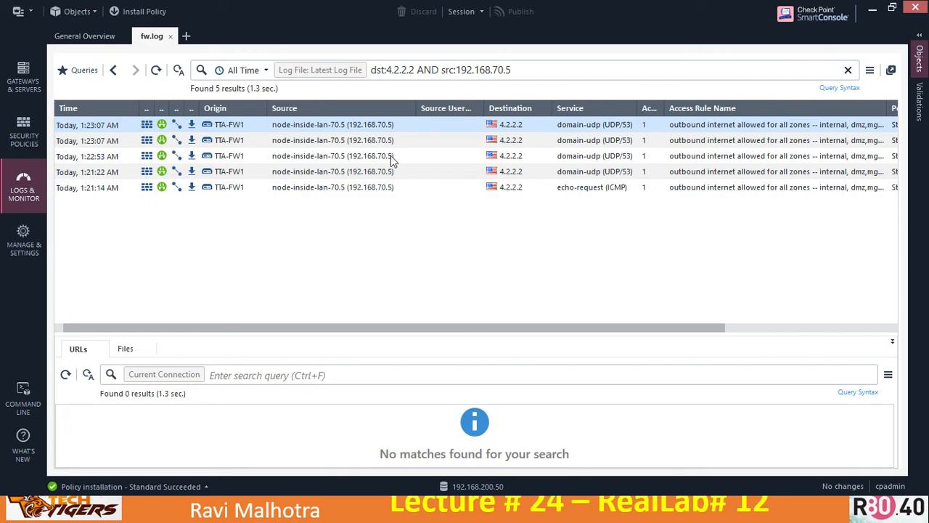
Add a destination filter for 192.168.80.5 to the log query
right_click(512, 110)
click(456, 117)
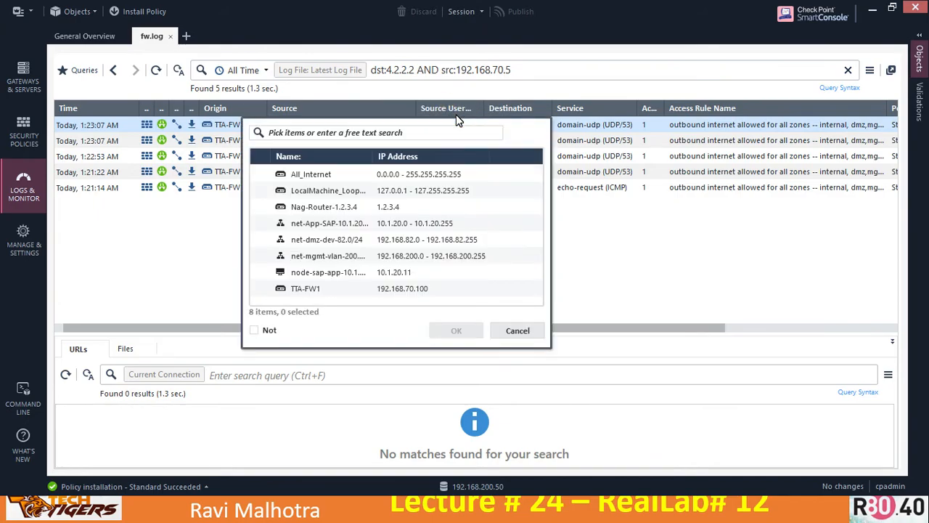
text(192.1)
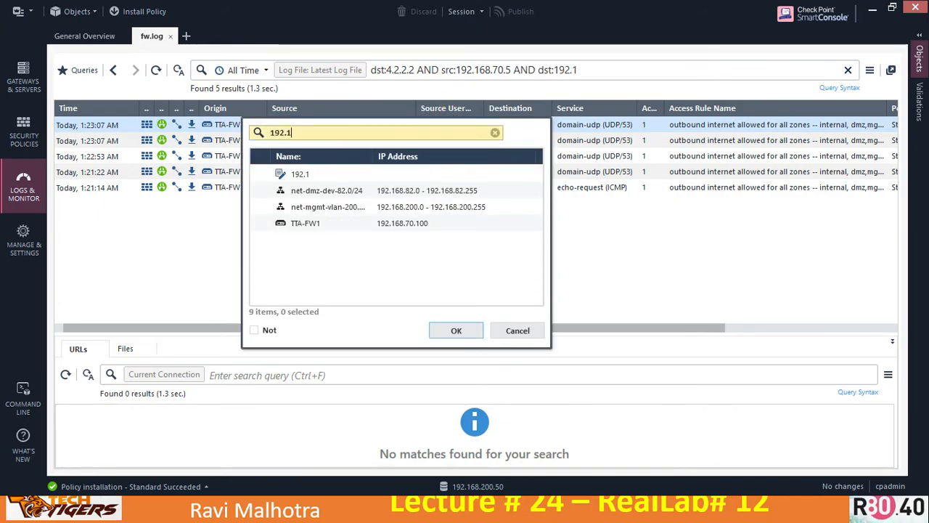
text(68.8)
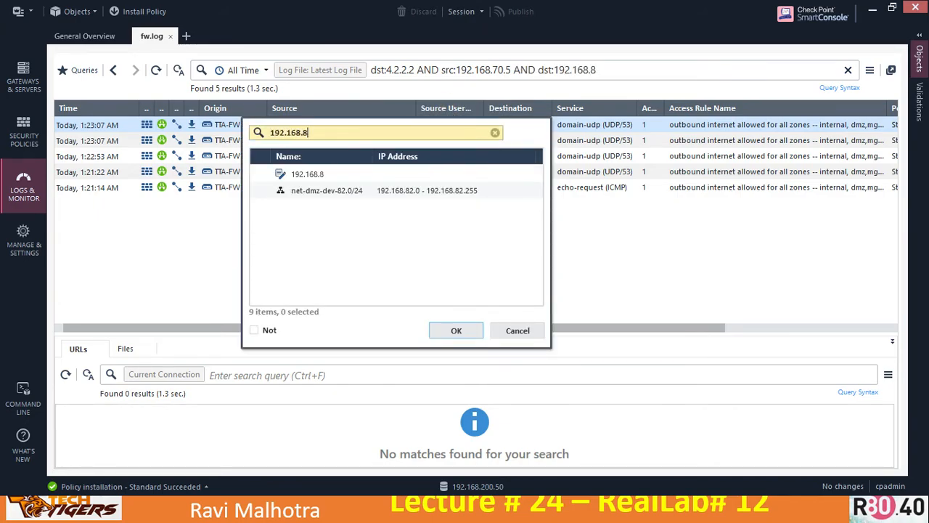
text(0.5)
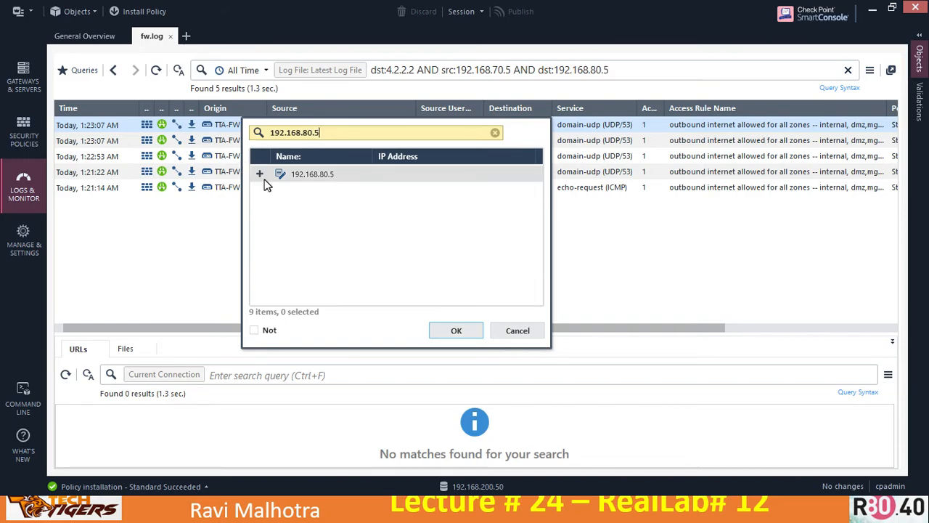
click(256, 174)
click(455, 327)
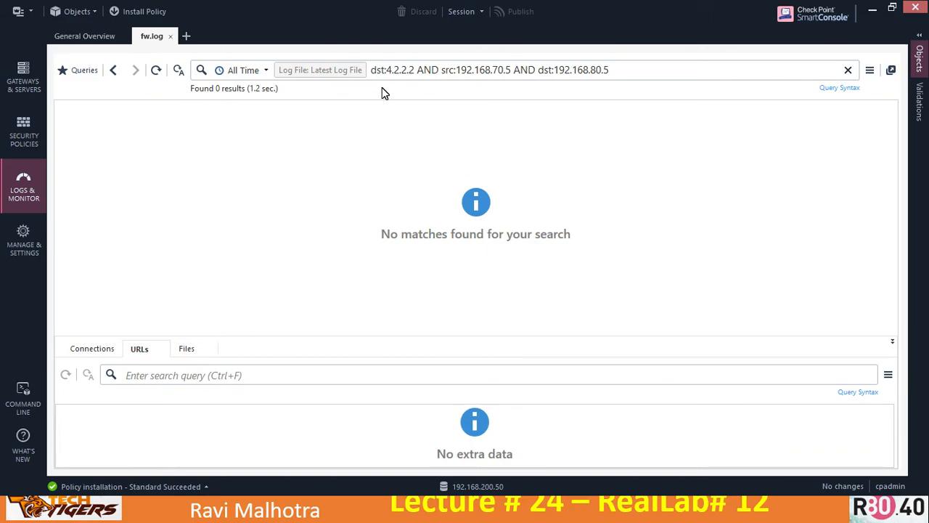
Remove the dst:4.2.2.2 condition from the query, rerun the search and widen the Destination column to read the node name
click(419, 69)
key(BackSpace)
key(BackSpace)
key(BackSpace)
key(BackSpace)
key(BackSpace)
key(BackSpace)
key(BackSpace)
key(BackSpace)
key(BackSpace)
key(BackSpace)
key(BackSpace)
key(BackSpace)
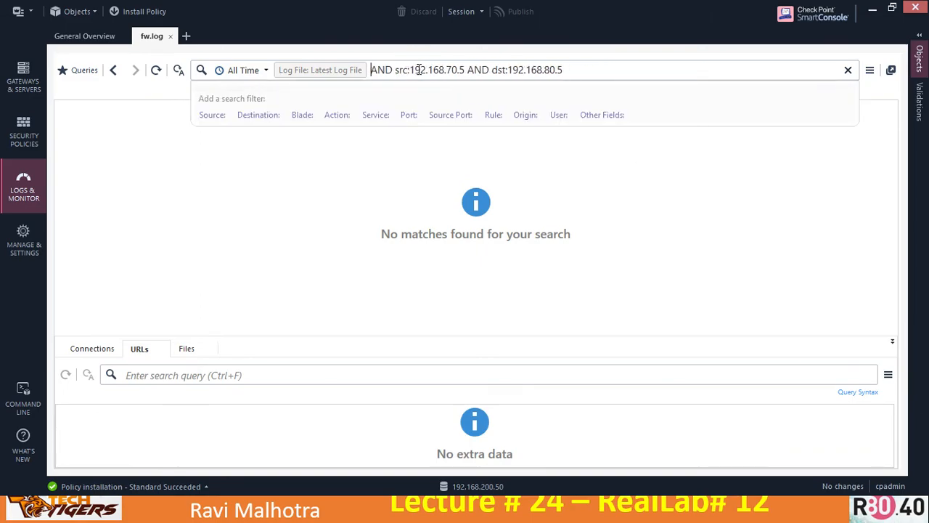
key(BackSpace)
key(BackSpace)
key(BackSpace)
key(BackSpace)
key(Return)
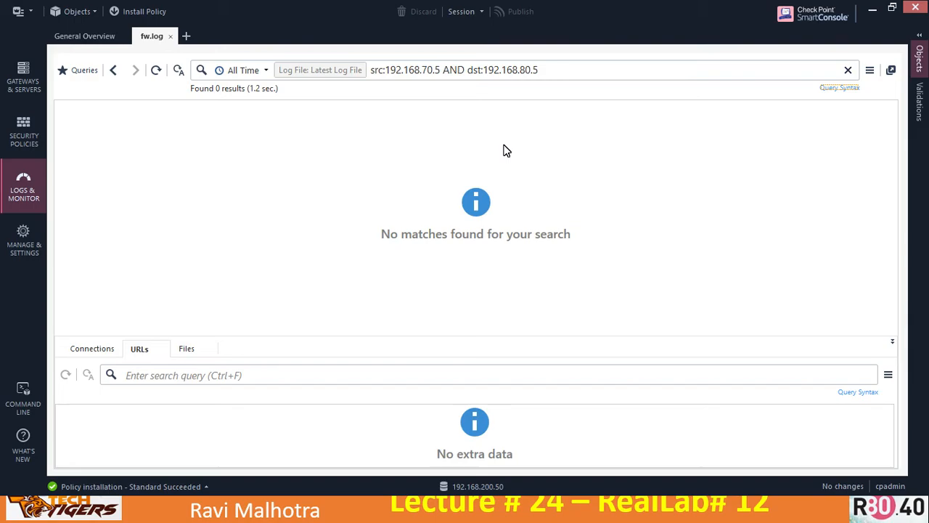
click(550, 69)
key(Return)
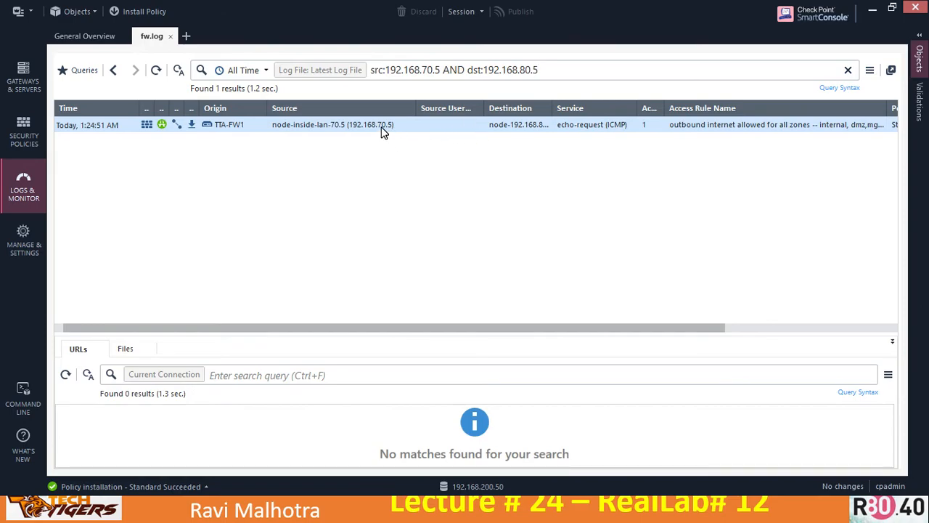
double_click(553, 117)
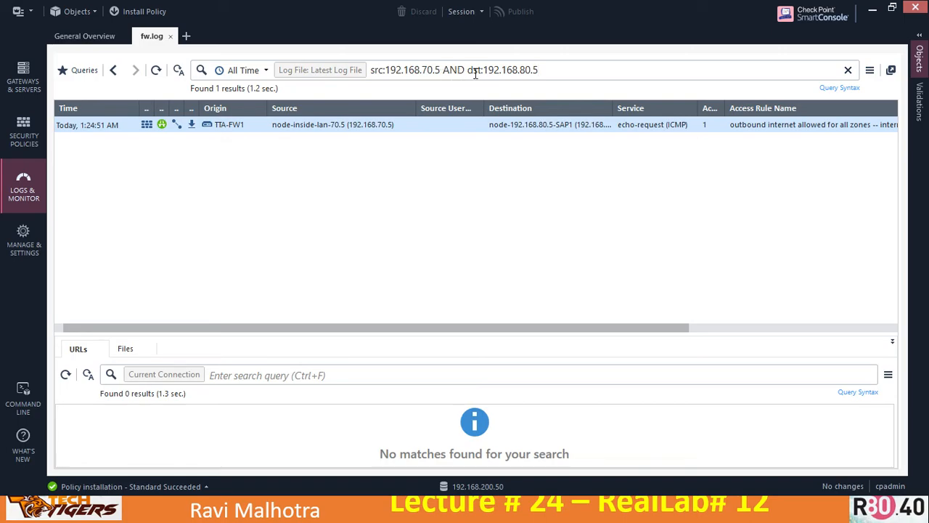
Search the logs for the reverse direction with src:192.168.80.5 AND dst:192.168.70.5
click(427, 70)
key(BackSpace)
text(8)
click(523, 70)
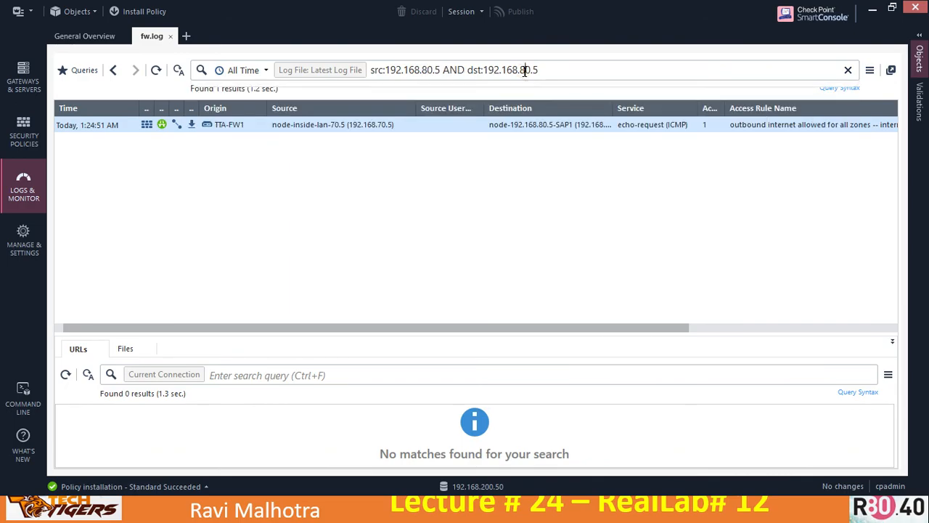
key(BackSpace)
text(7)
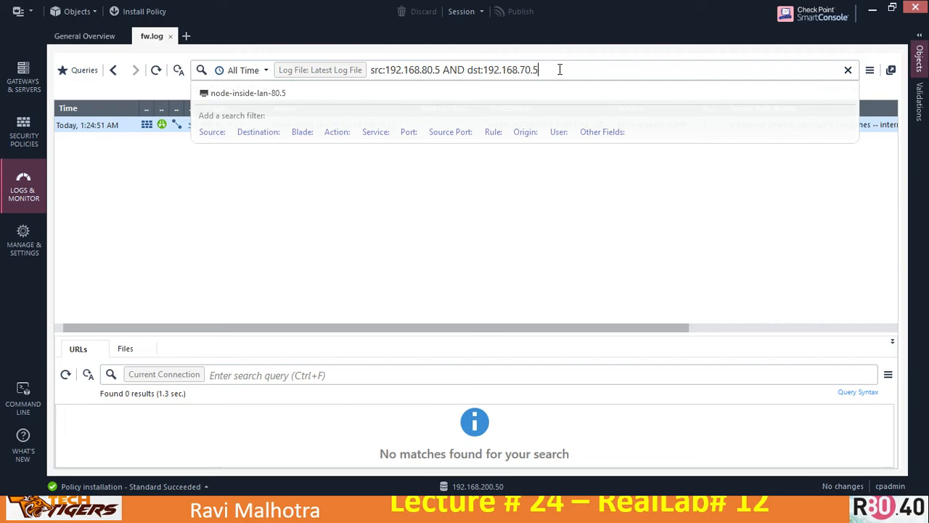
key(Return)
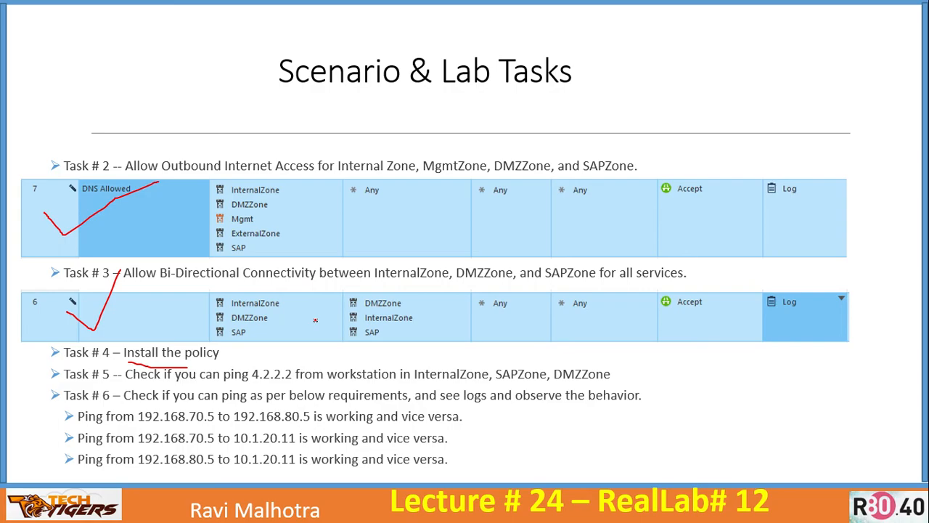
Check the reverse-direction log entry in SmartConsole, and switch to the PowerPoint window with the course presentation
key(alt+Tab)
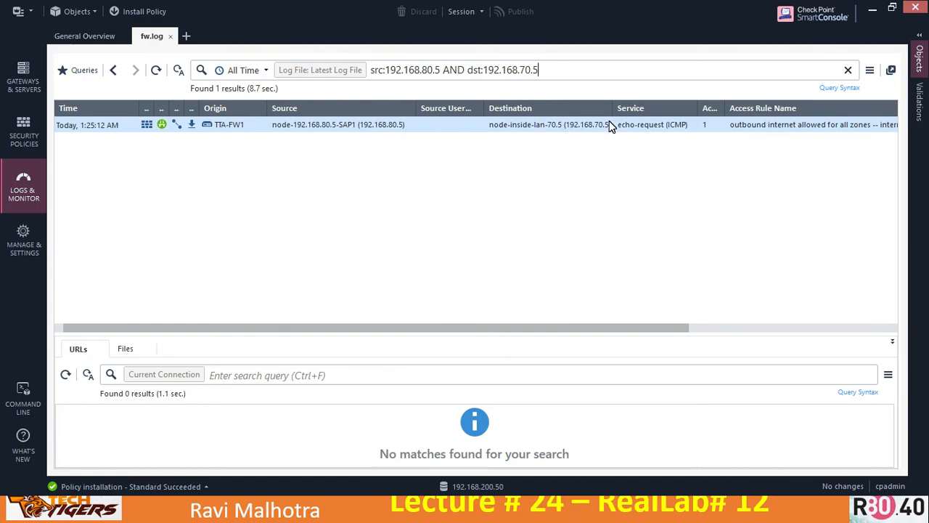
key(alt+Tab)
key(alt+Tab)
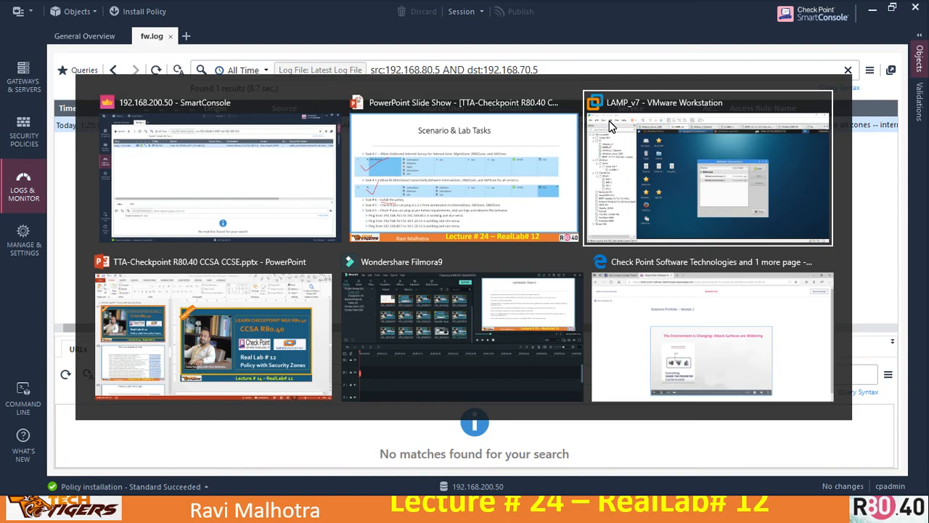
key(alt+Tab)
key(alt+Tab)
key(alt+Tab)
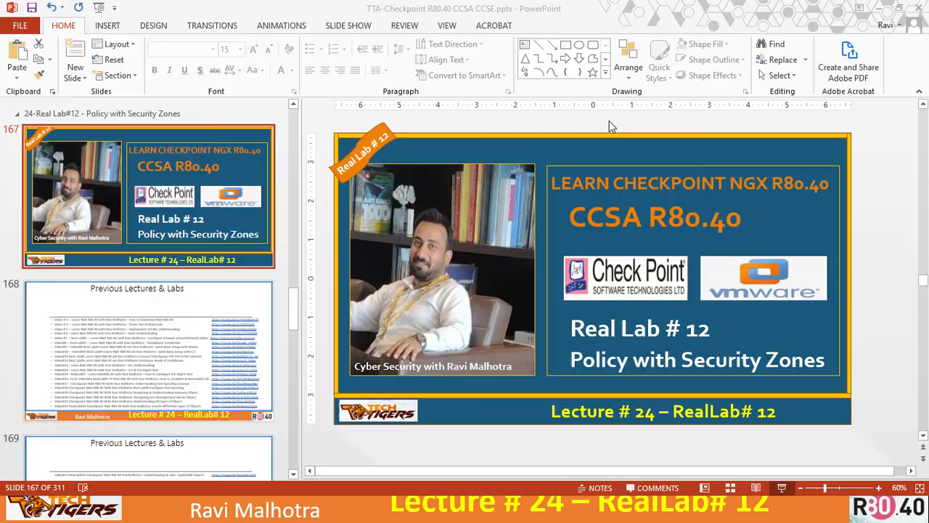